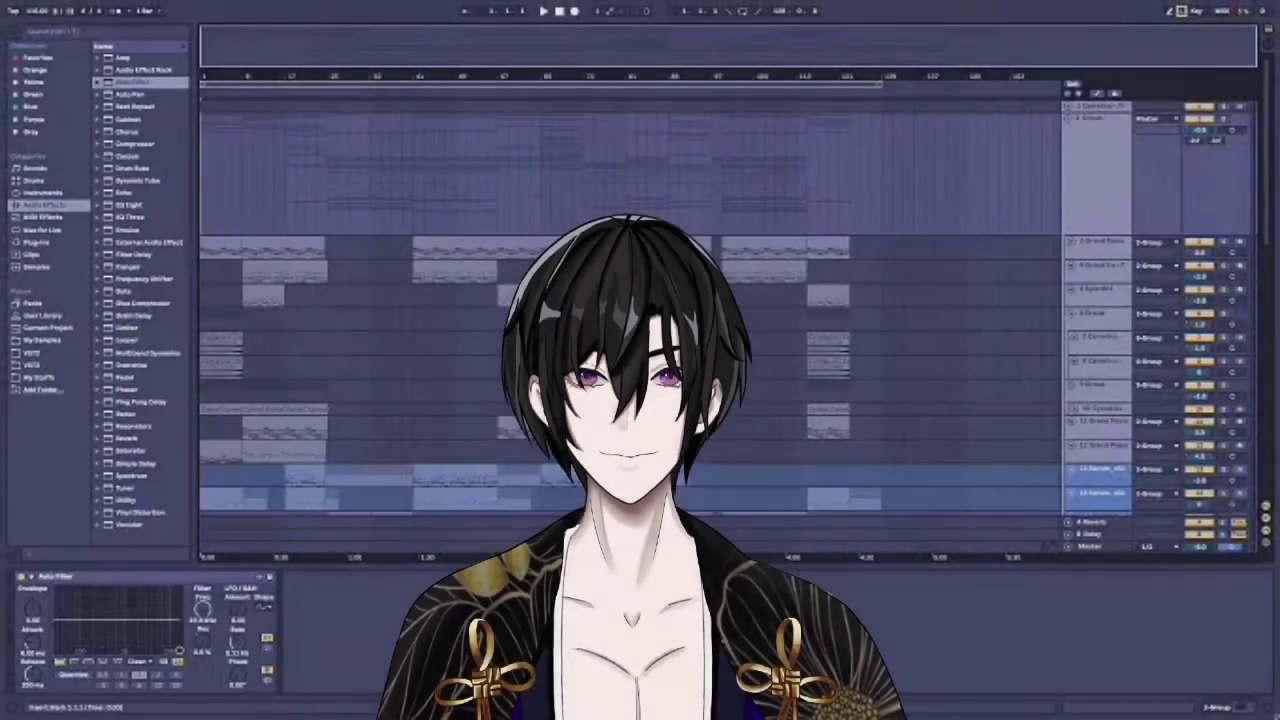
Shift the selected clips across all tracks so the arrangement starts at bar 9
scroll(630, 310, "down", 4)
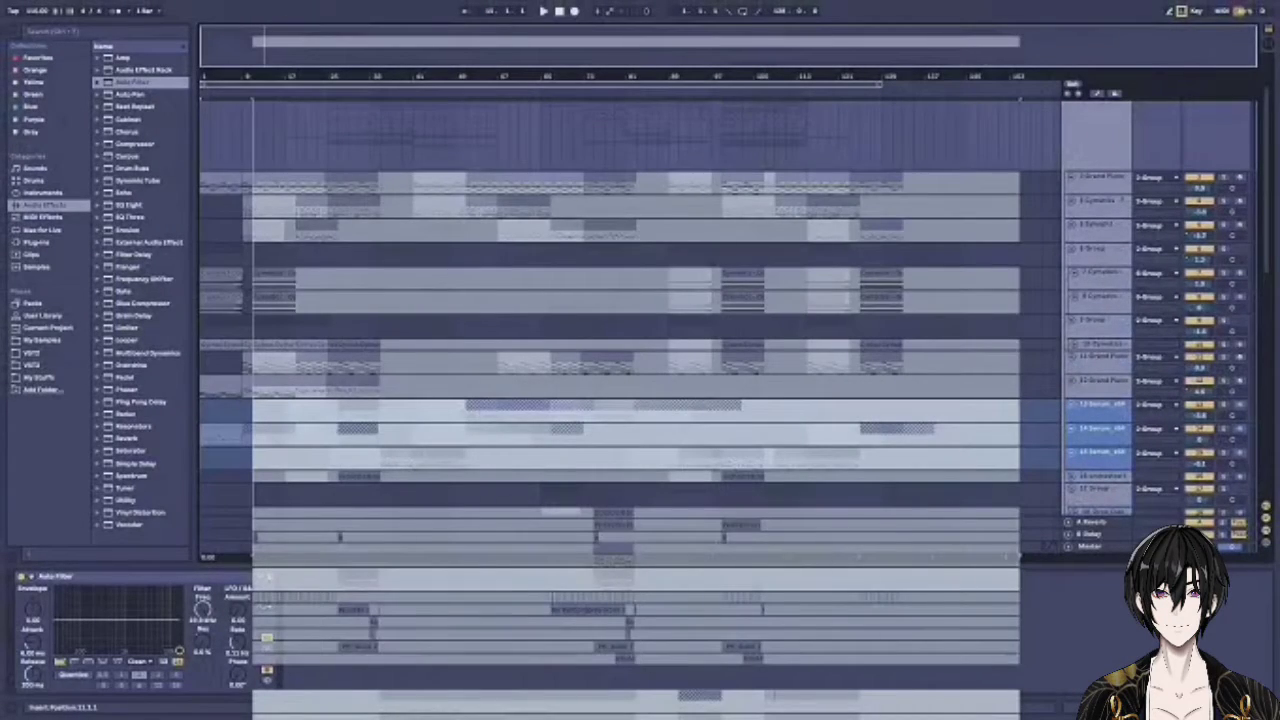
left_click_drag(636, 345, 625, 345)
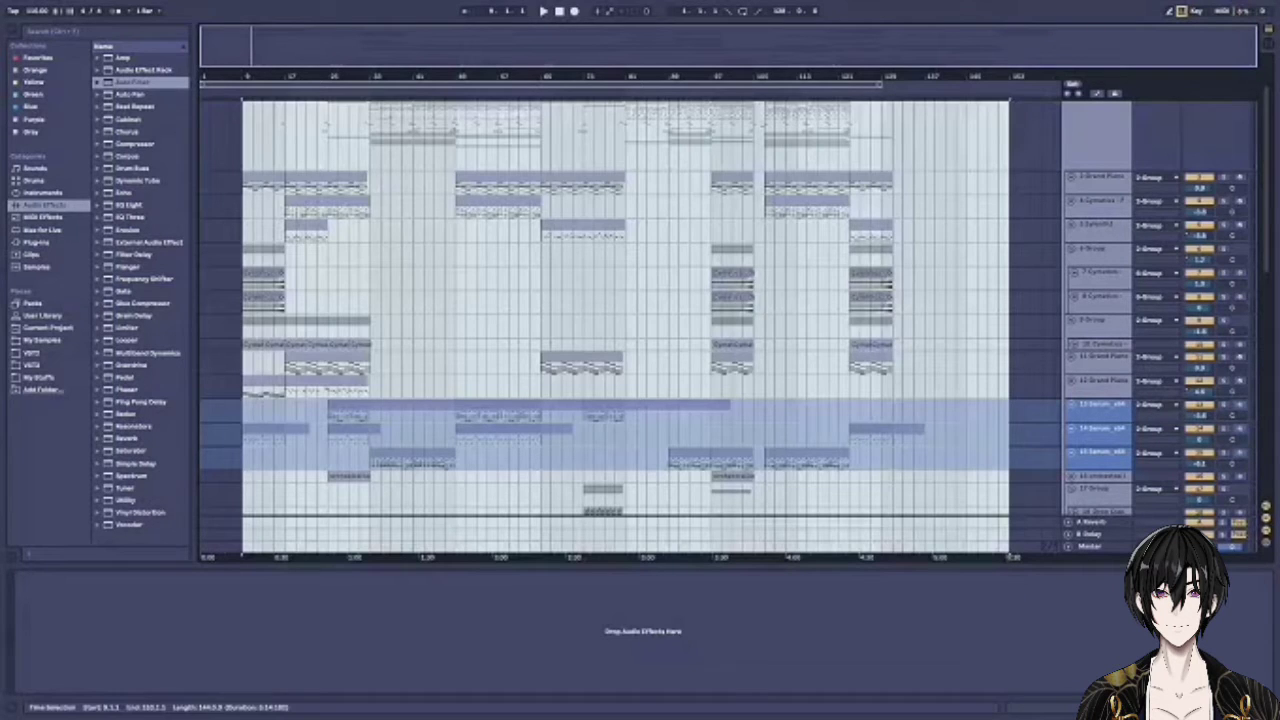
Play the arrangement from bar 7 and look over all the intro's tracks with the lower detail view hidden
left_click(232, 183)
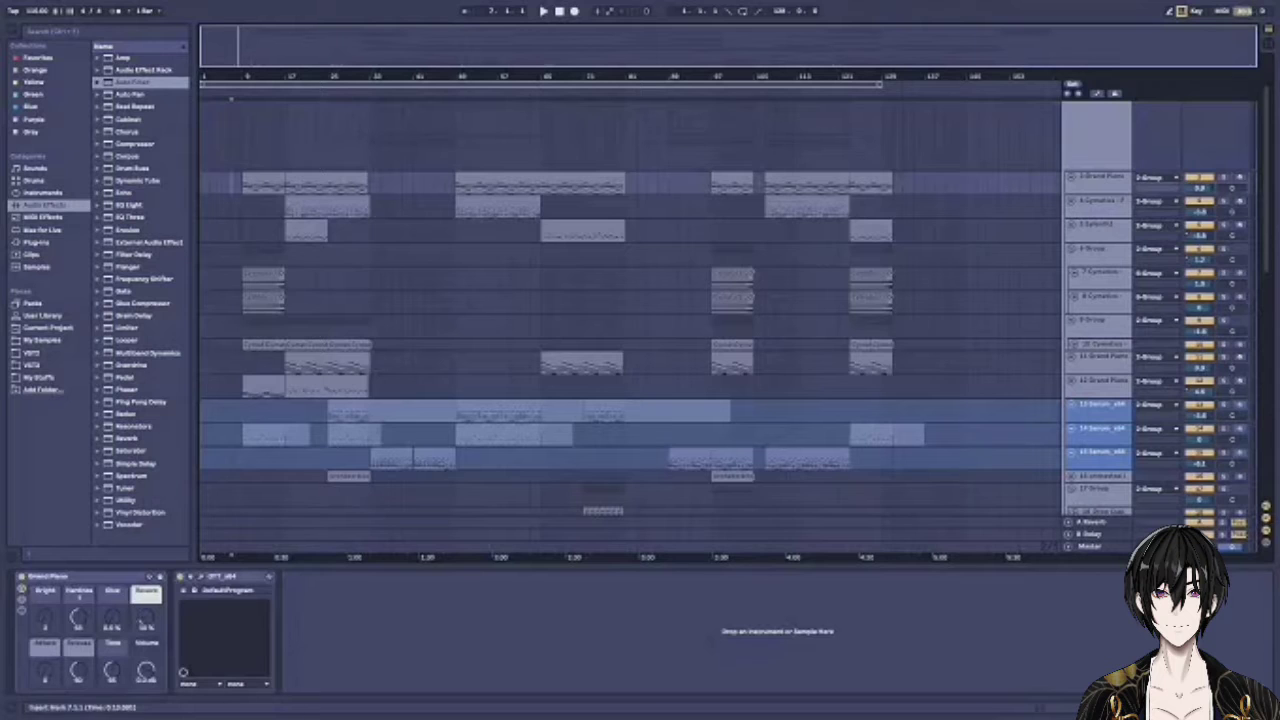
key("space")
scroll(225, 183, "up", 8)
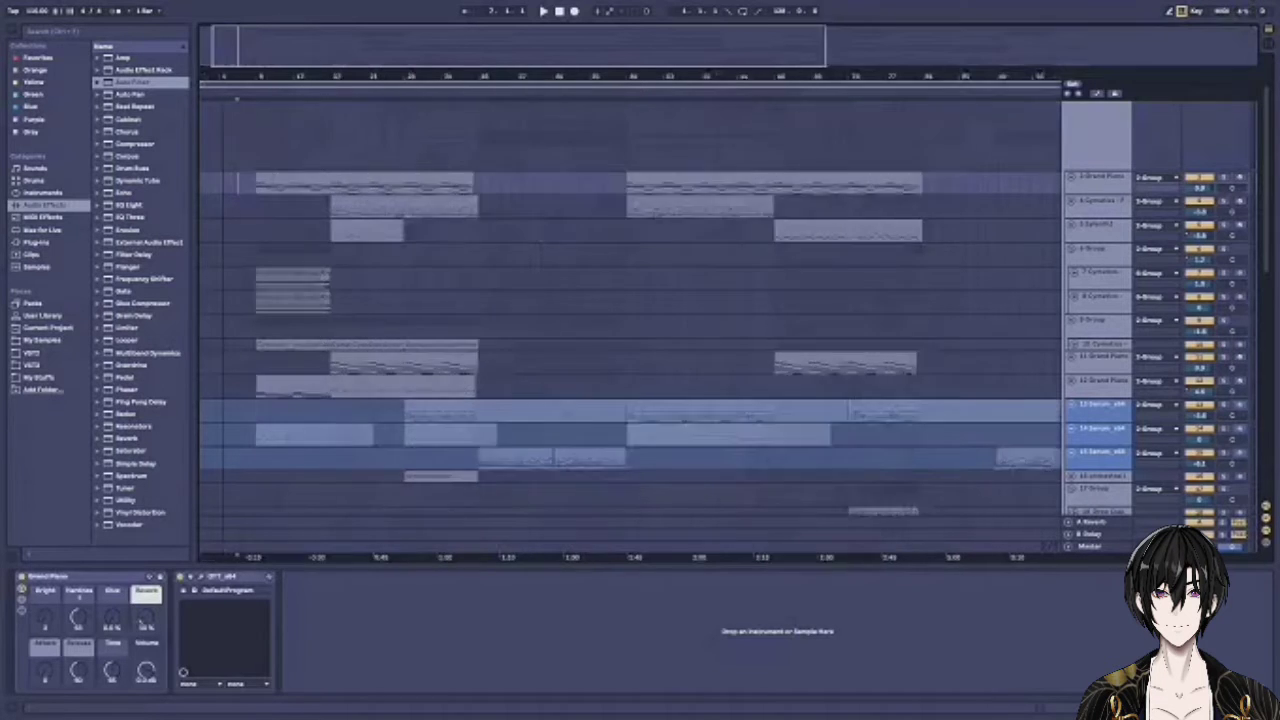
scroll(225, 183, "down", 2)
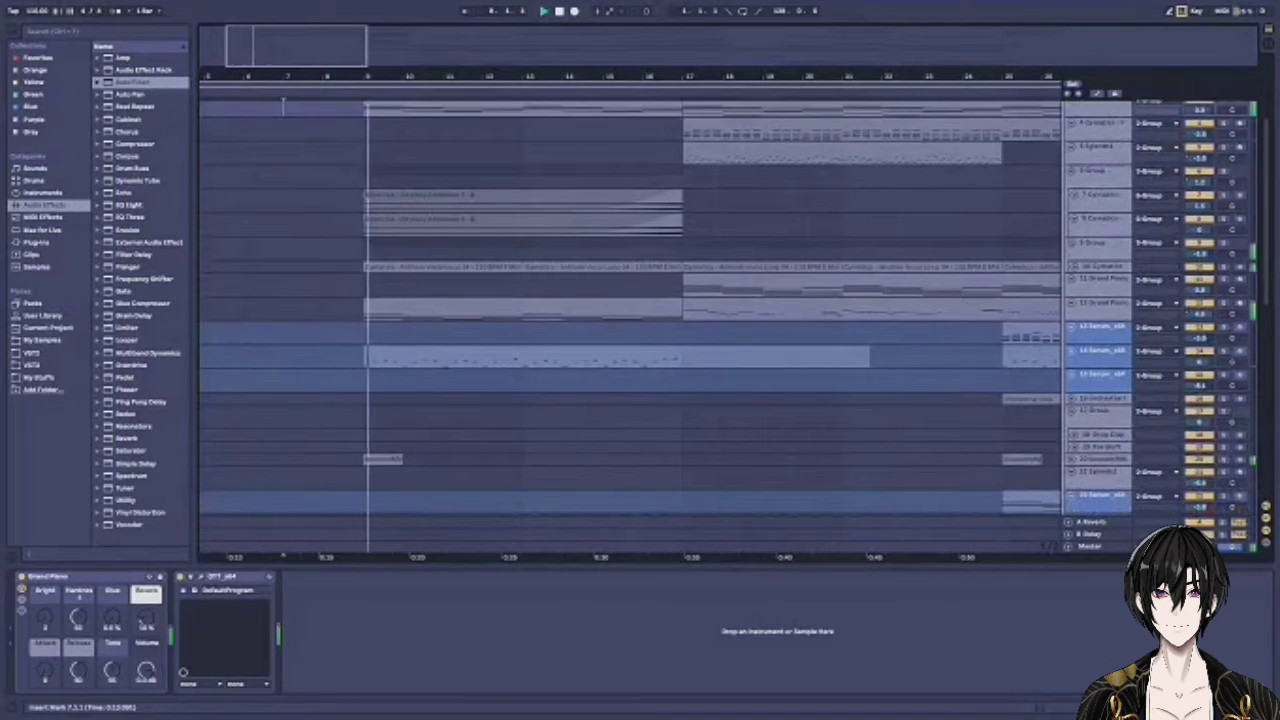
scroll(283, 100, "down", 2)
scroll(283, 100, "up", 6)
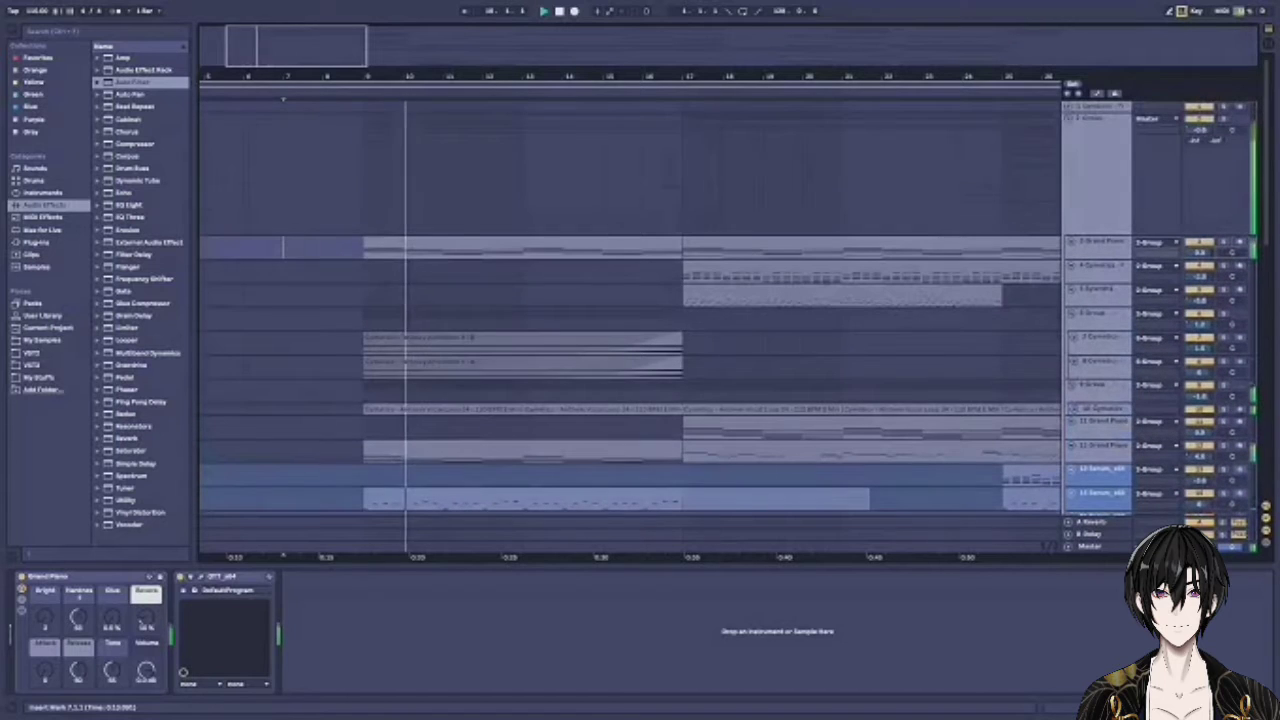
key("ctrl+alt+l")
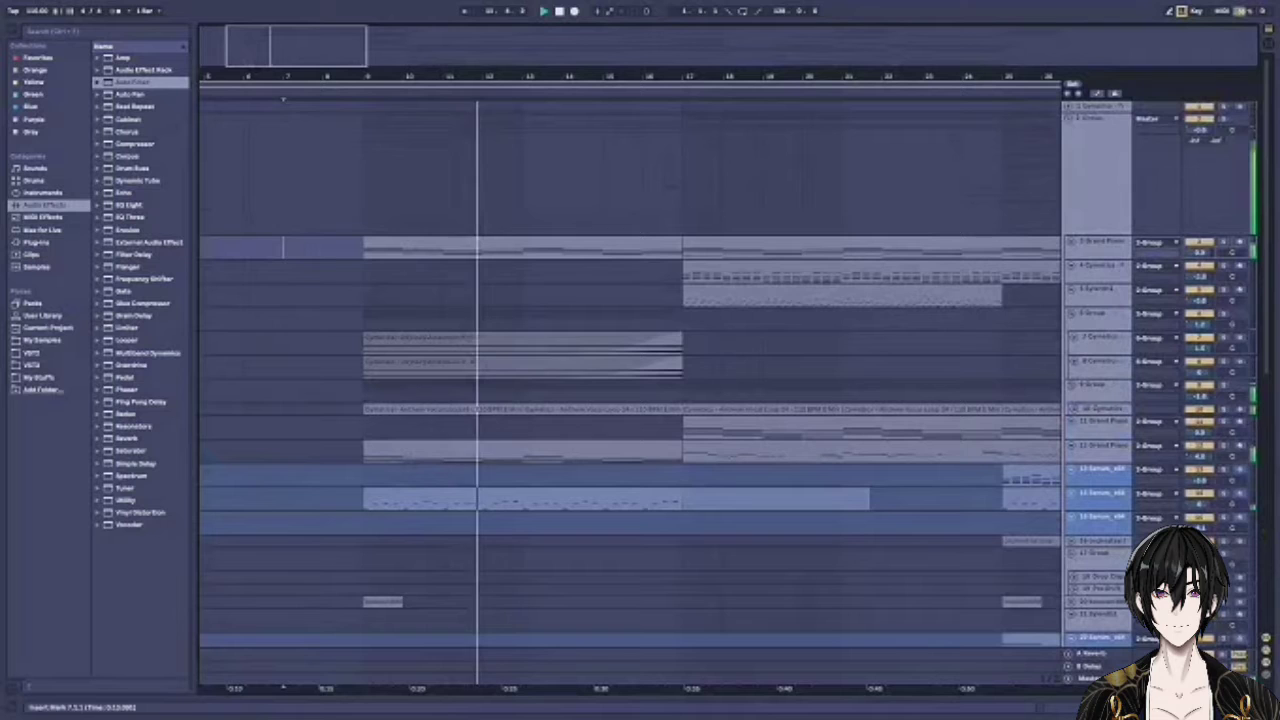
scroll(283, 100, "down", 3)
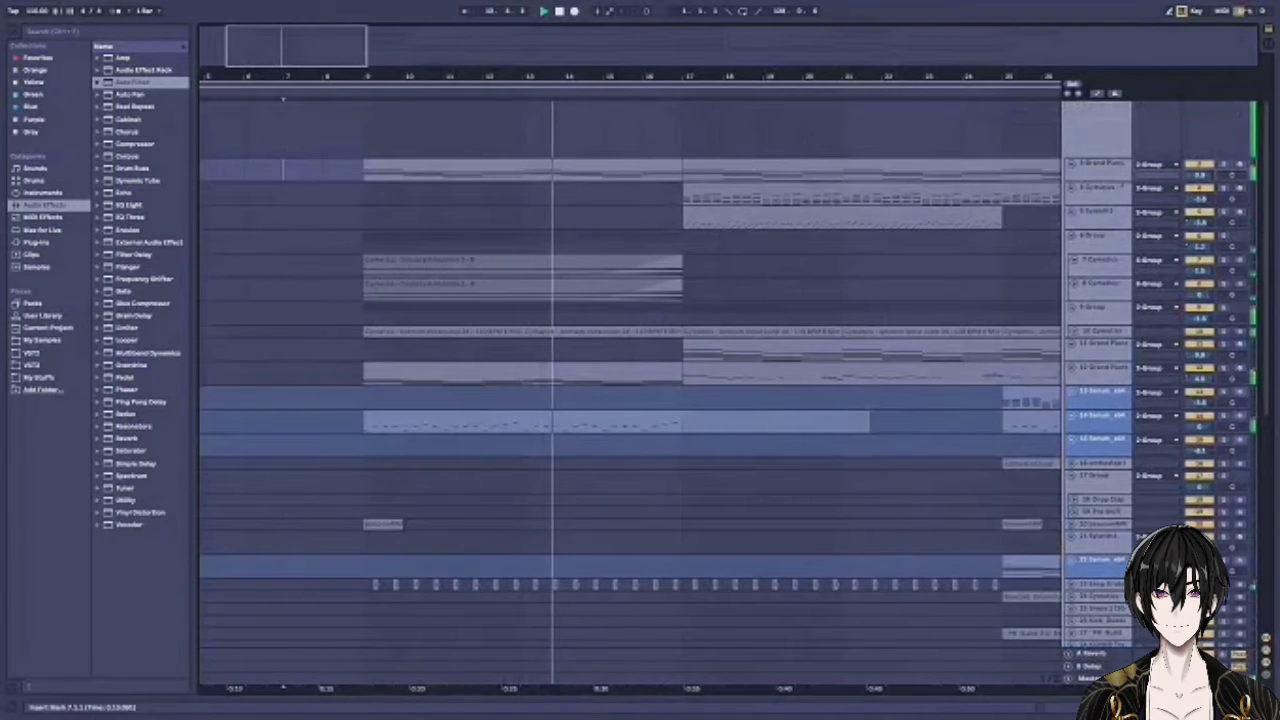
scroll(283, 99, "up", 2)
scroll(283, 99, "up", 1)
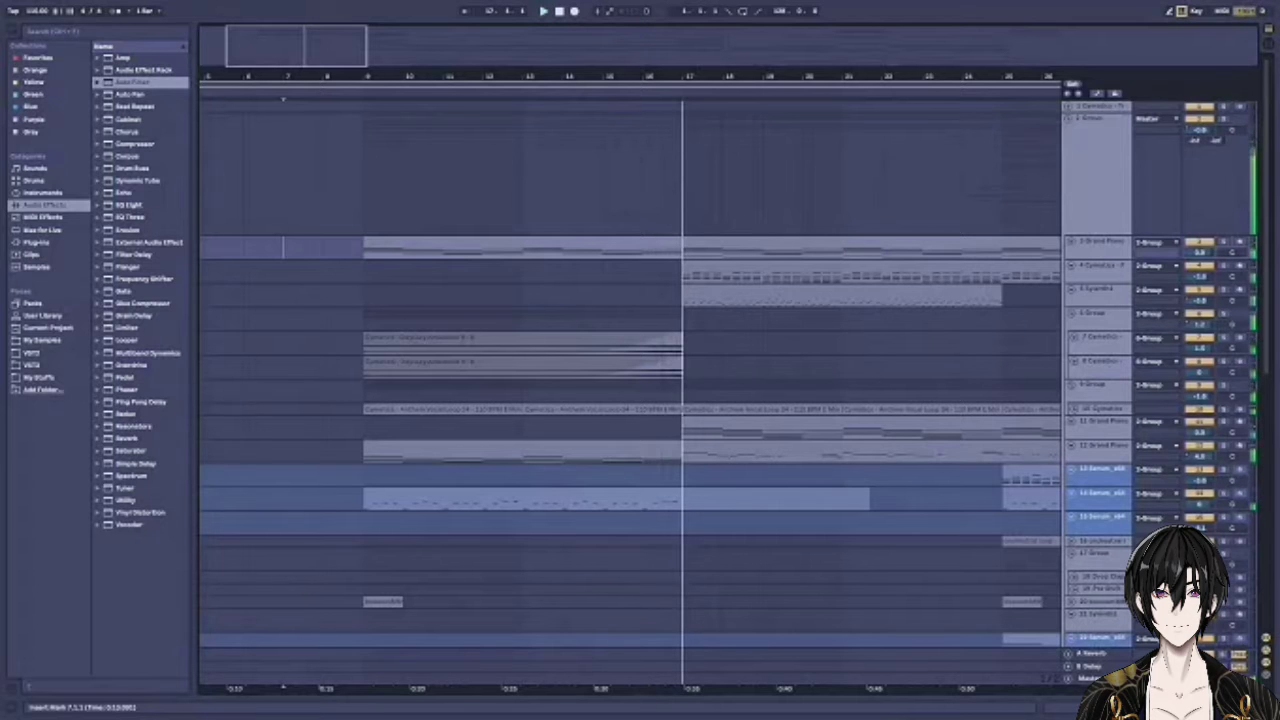
Open the uppermost Grand Piano track's clip starting at bar 9 in an enlarged note editor, zoomed in on its chords
double_click(523, 243)
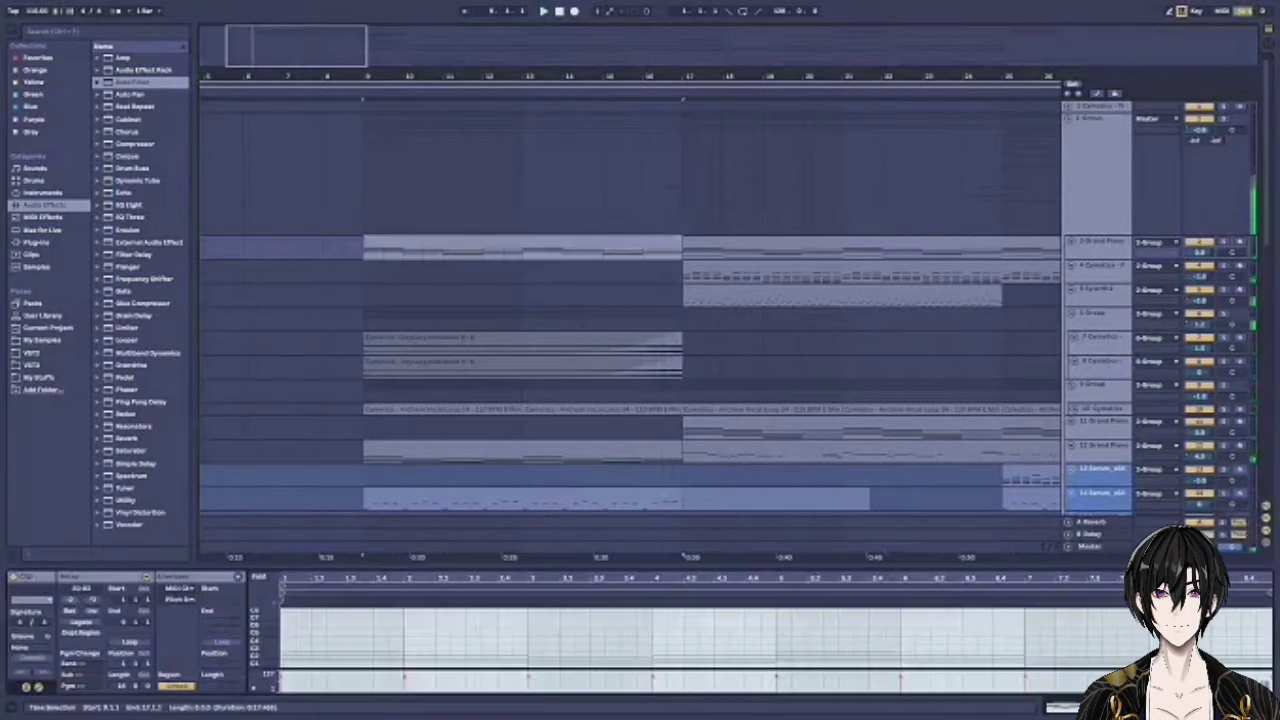
left_click_drag(523, 569, 523, 24)
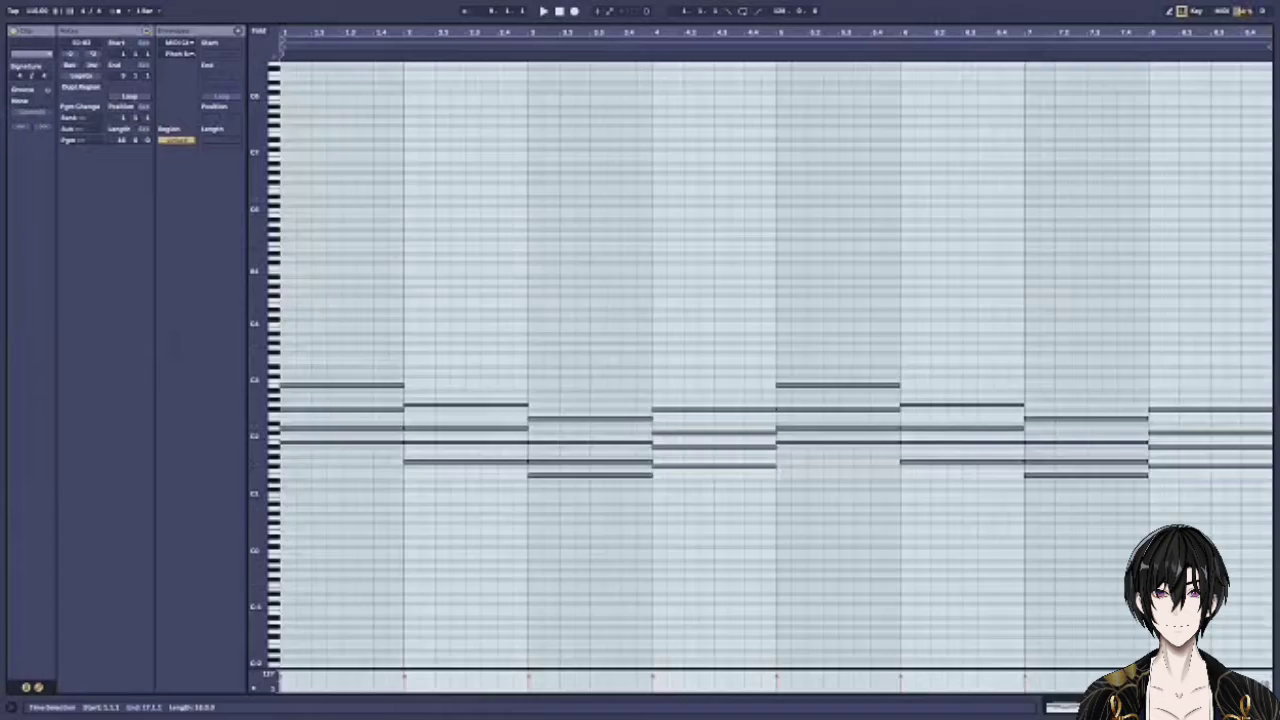
key("ctrl+a")
left_click_drag(259, 326, 380, 30)
Highlight the first four piano chords one by one to examine the notes in each
left_click_drag(352, 124, 362, 615)
left_click_drag(496, 210, 516, 639)
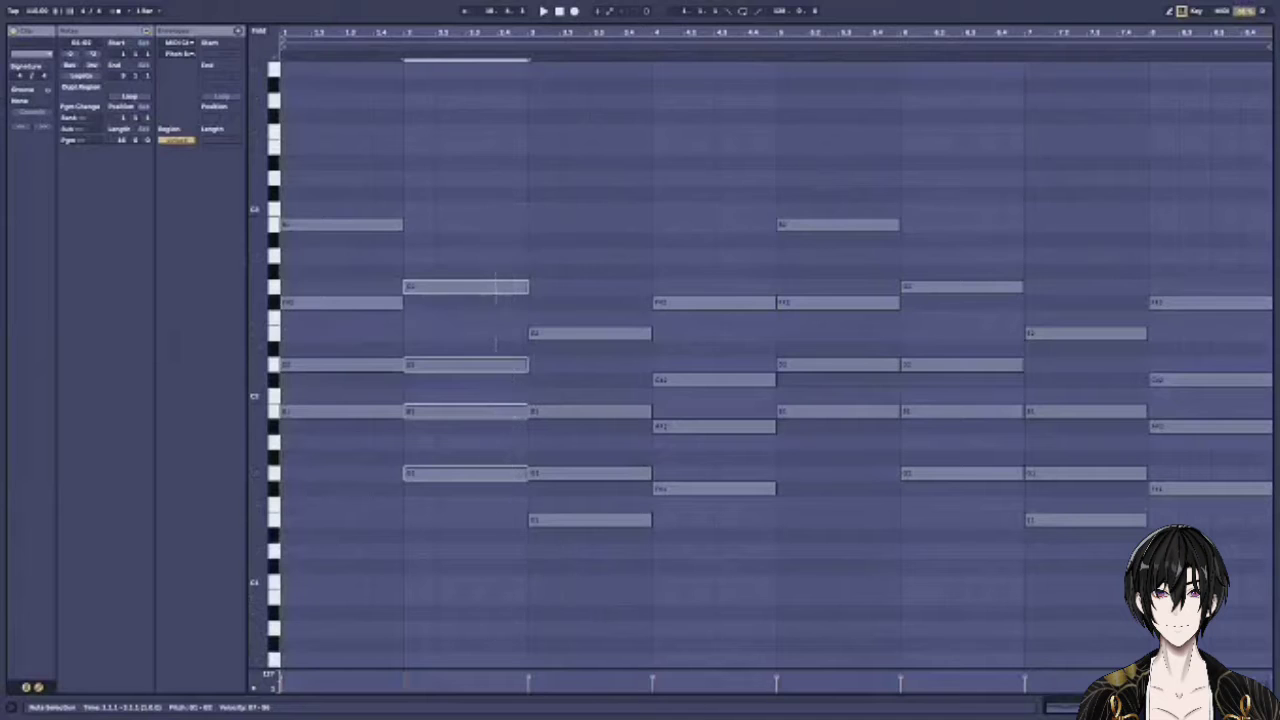
left_click_drag(641, 203, 539, 667)
left_click_drag(731, 216, 716, 666)
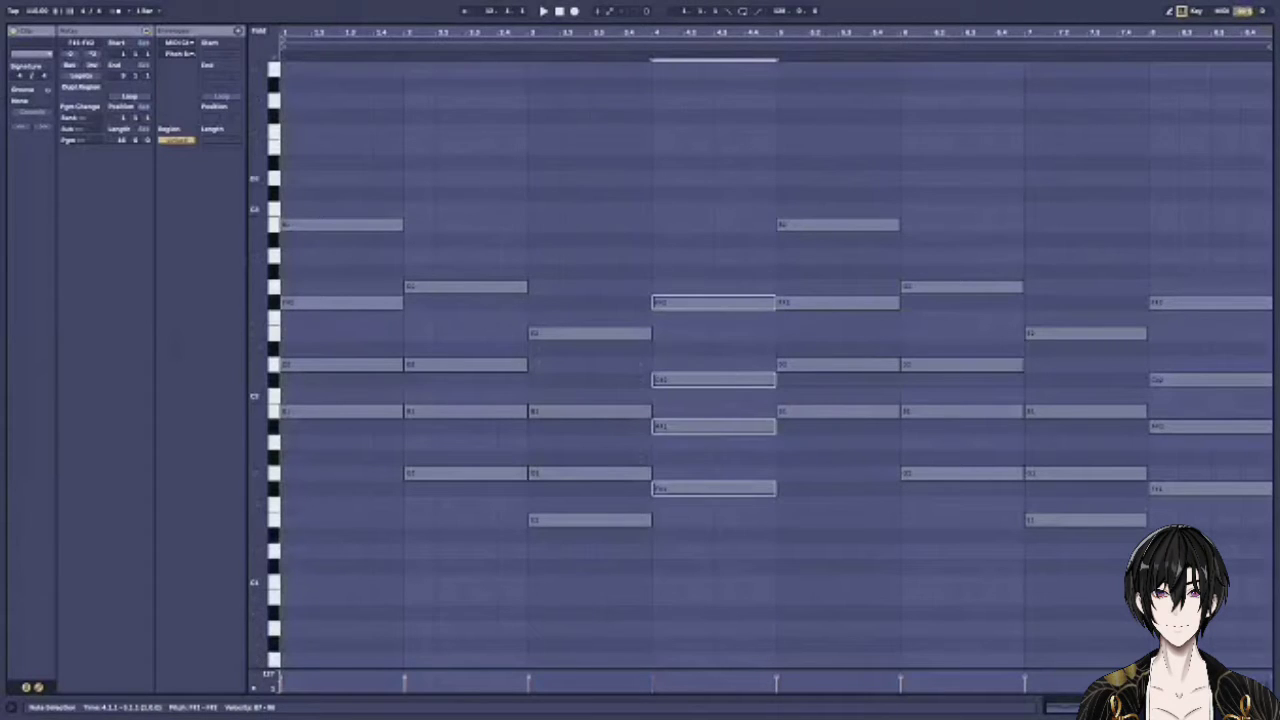
left_click(286, 560)
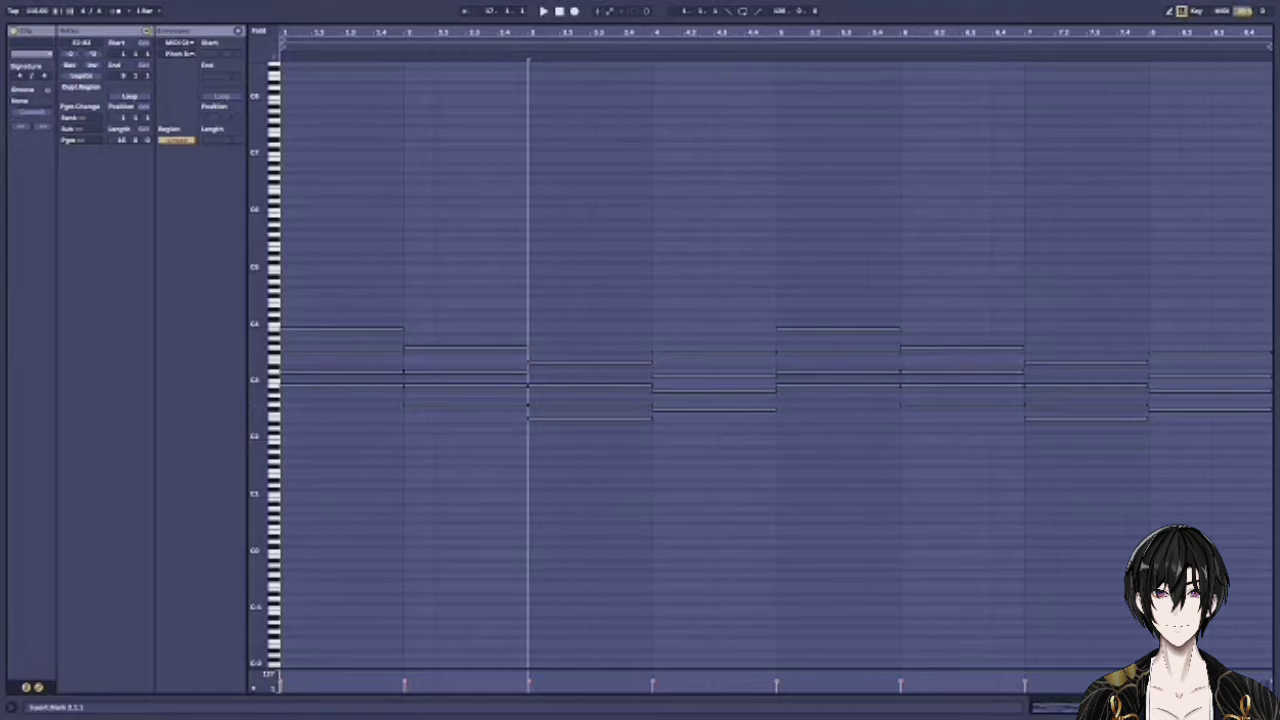
Highlight each of the first four chords in the higher-pitched chord clip to compare their voicings
left_click_drag(353, 274, 362, 548)
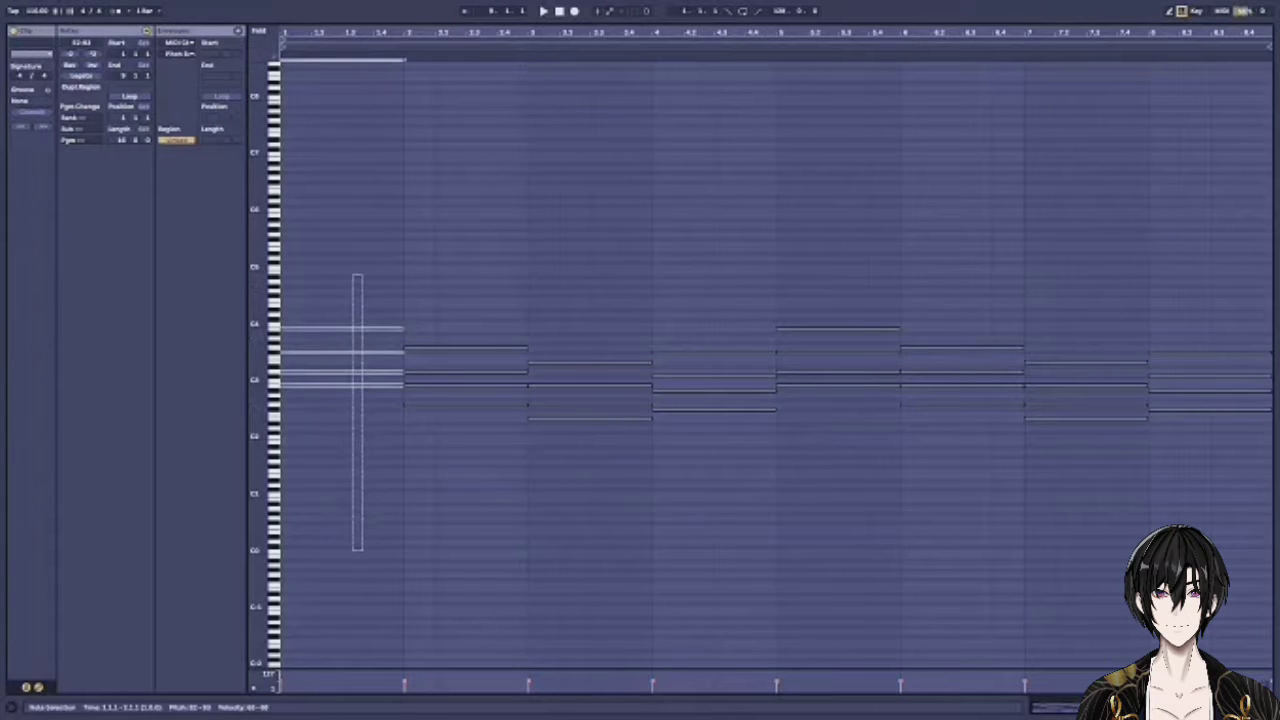
left_click_drag(502, 278, 514, 506)
left_click_drag(600, 251, 604, 572)
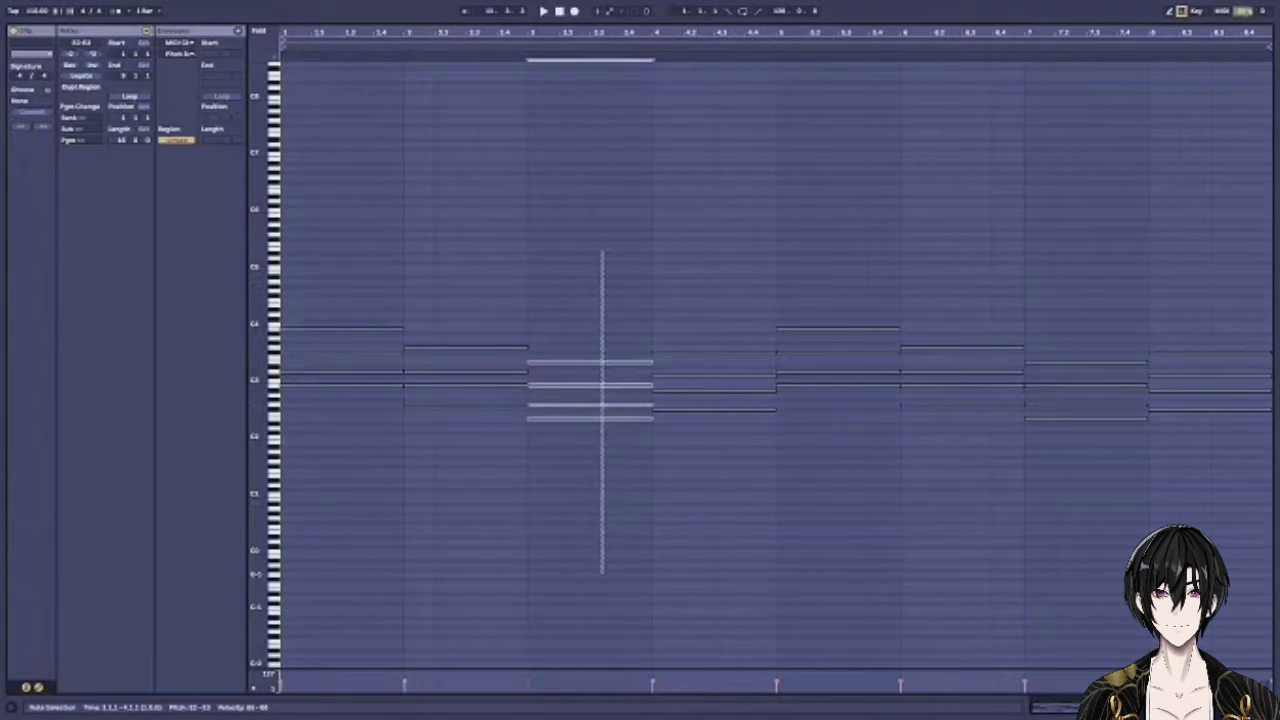
left_click_drag(692, 300, 695, 551)
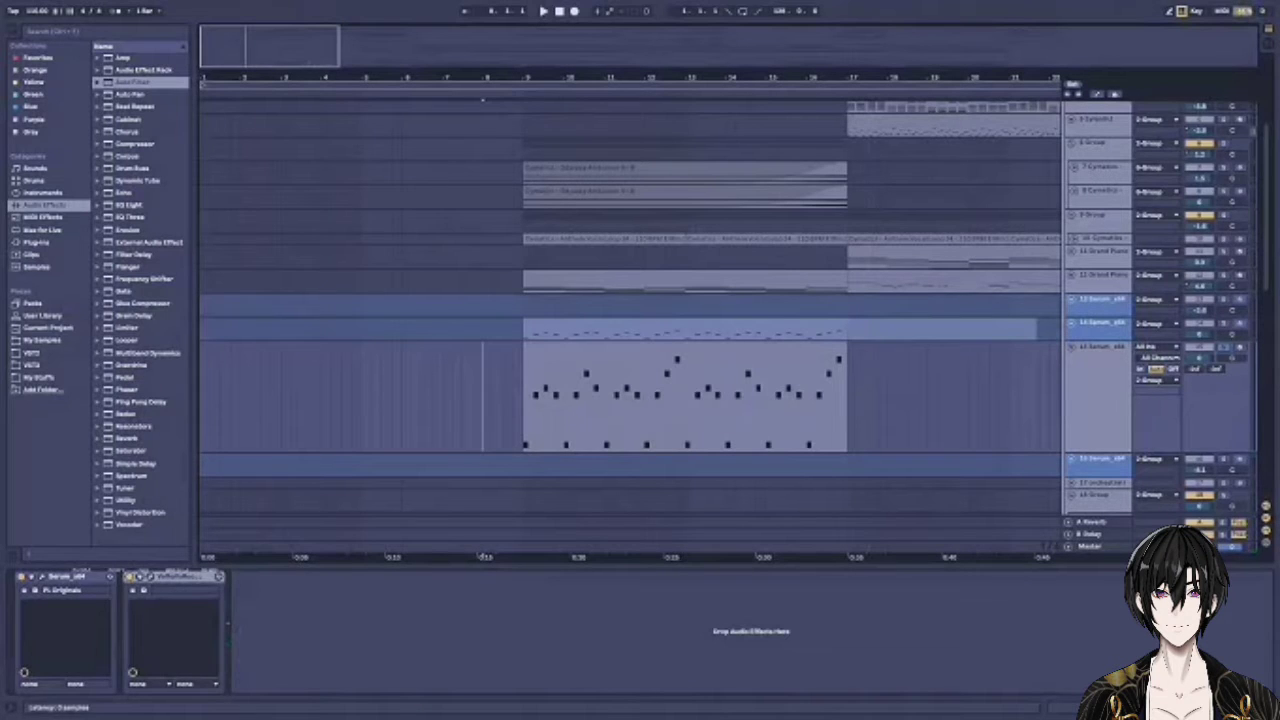
Open the Serum synth on track 15 and switch off the ValhallaRoom reverb that follows it
left_click(42, 577)
left_click_drag(480, 167, 566, 110)
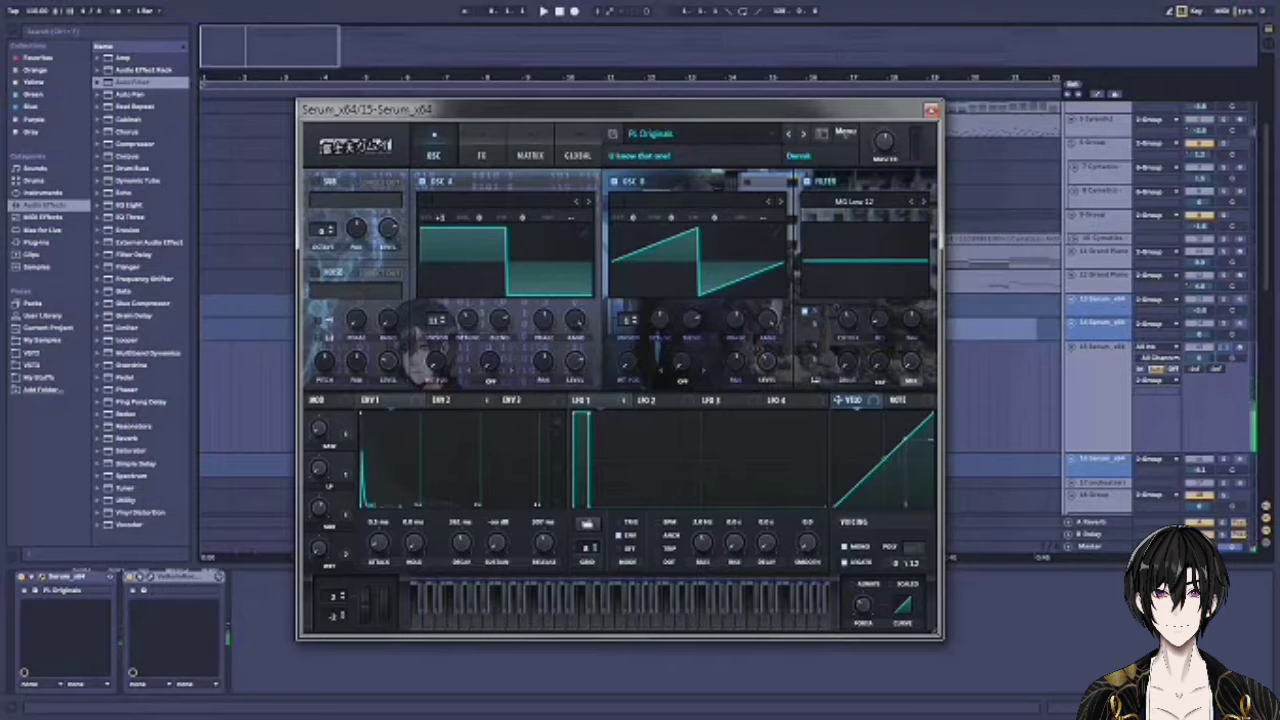
left_click(130, 577)
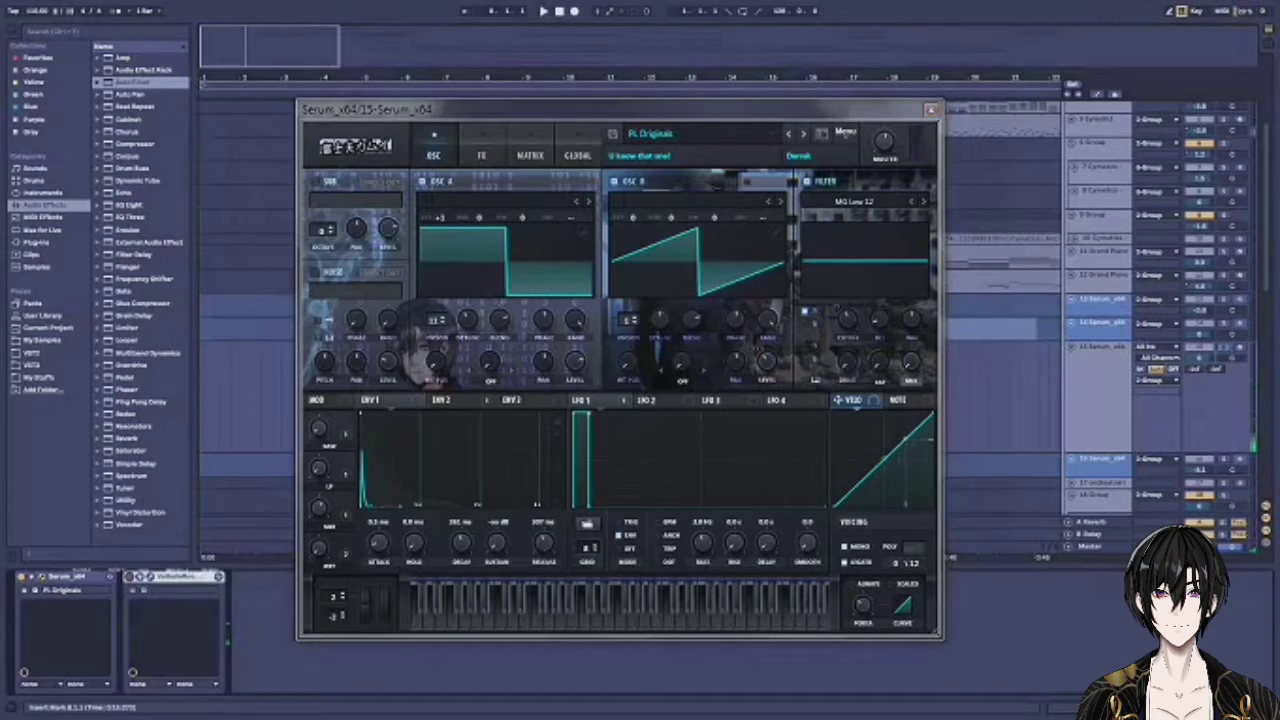
left_click(262, 632)
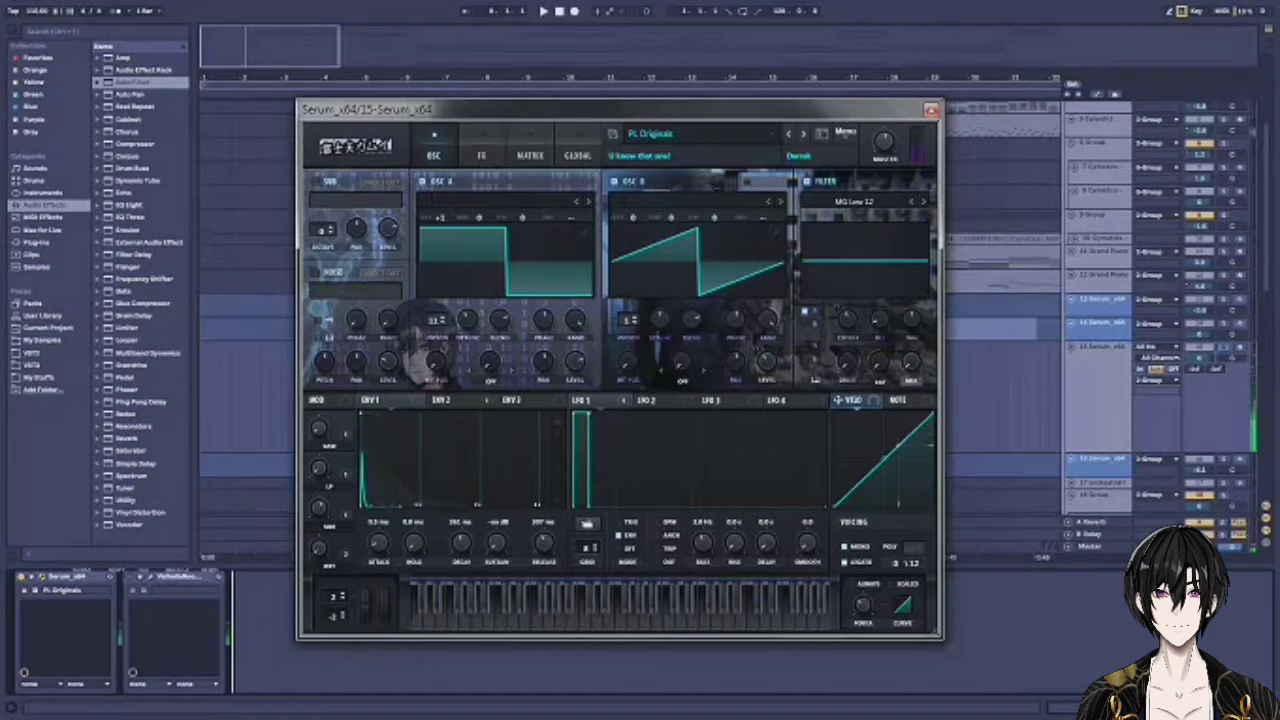
Review the effects, global and oscillator pages of the Serum patch and close its window
left_click(482, 154)
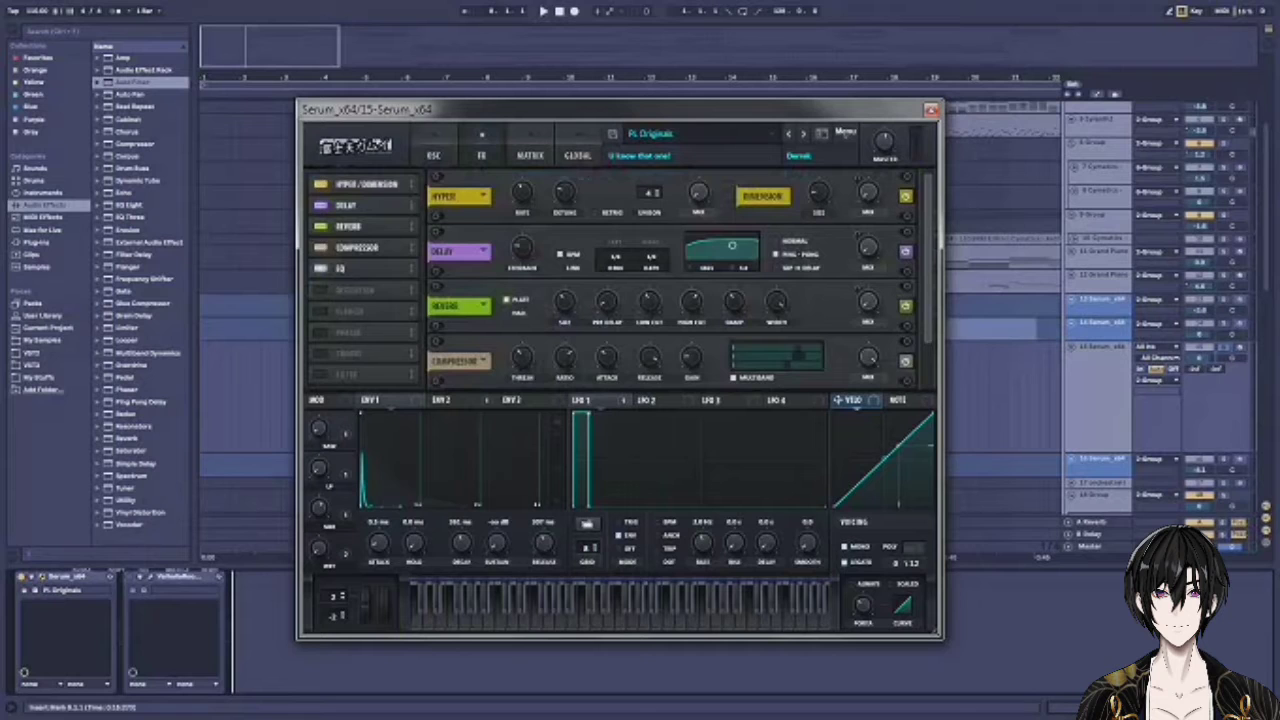
left_click(577, 154)
left_click(434, 154)
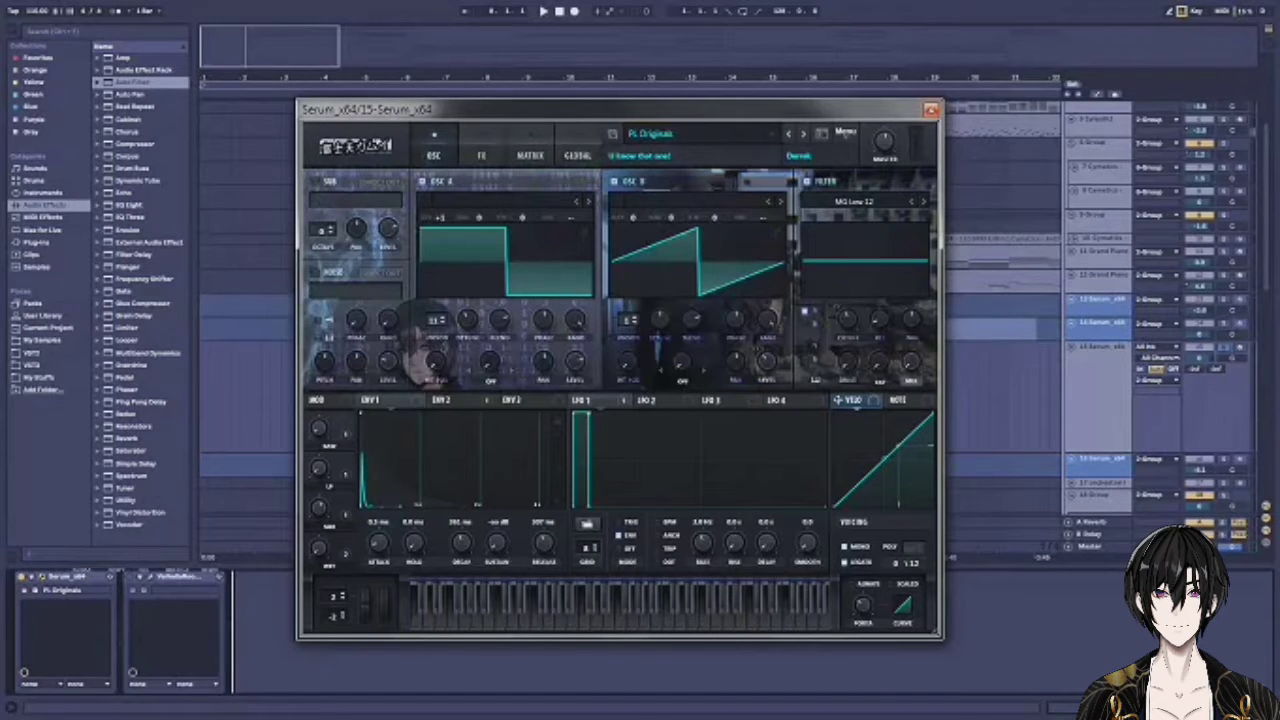
left_click(930, 110)
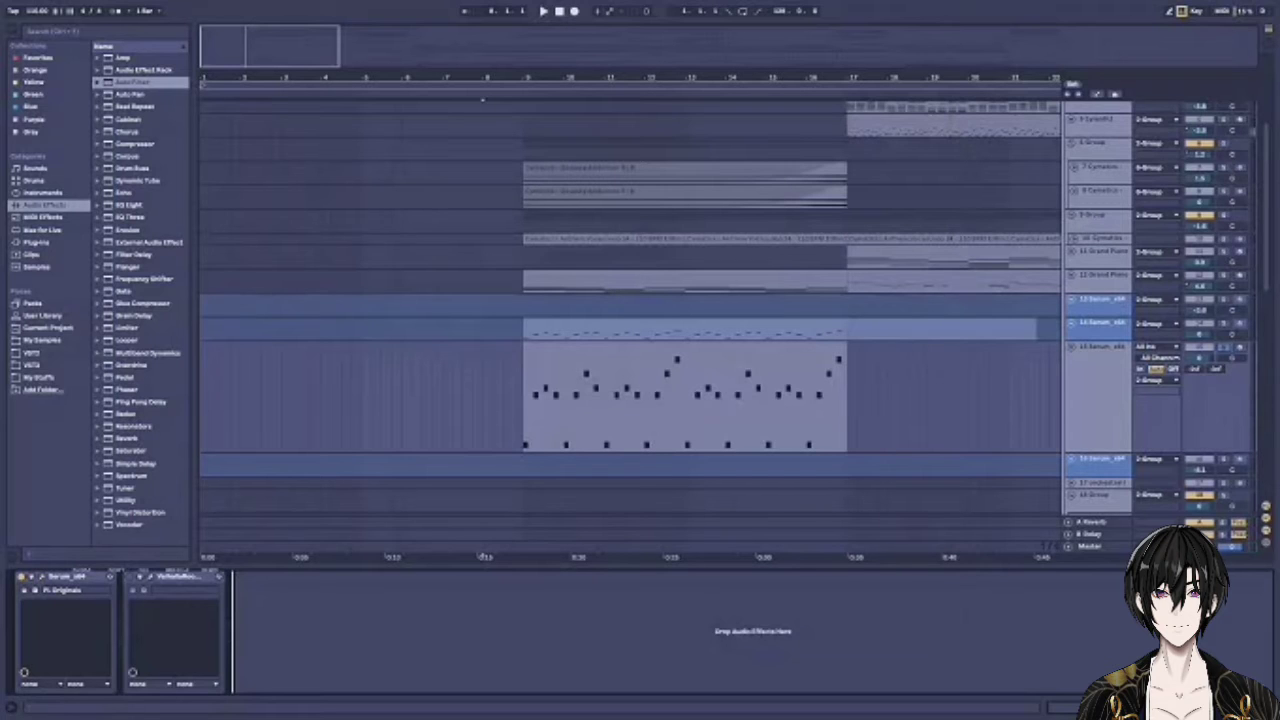
Show track 15's ValhallaRoom and Serum windows together, arrange them on screen and start playback from the insert mark
left_click(151, 577)
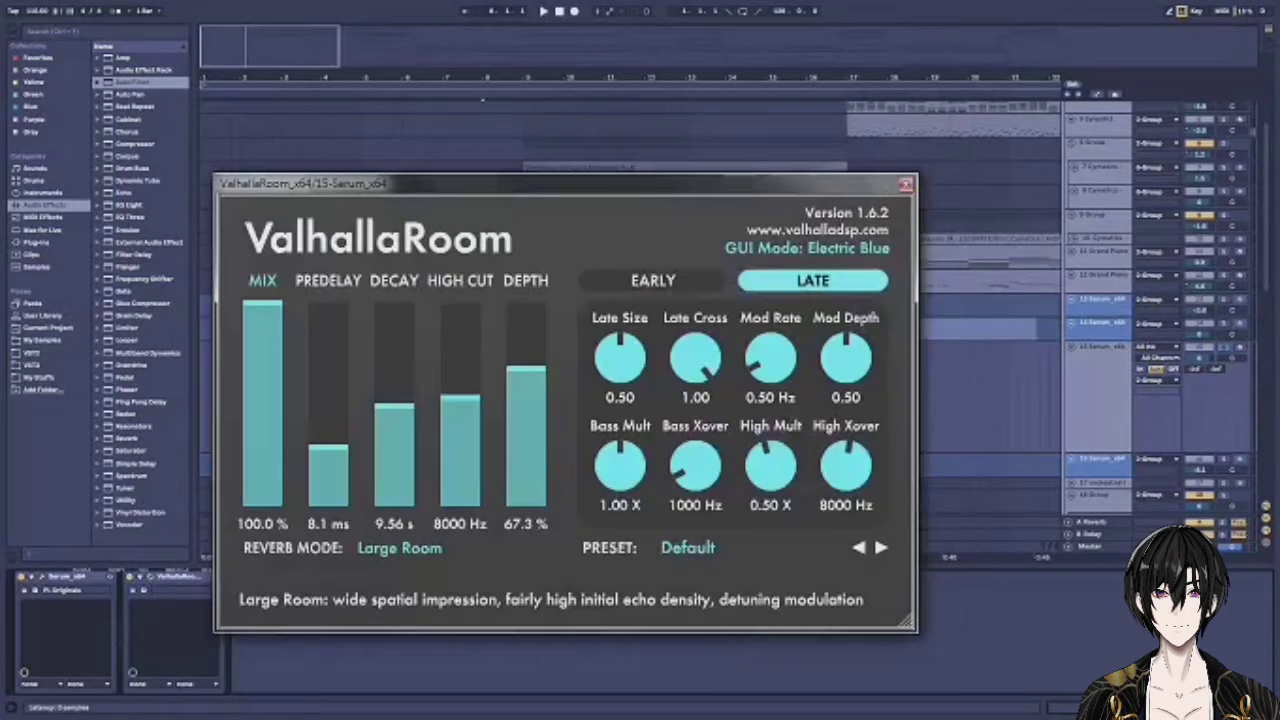
left_click(42, 577)
left_click_drag(470, 109, 732, 110)
left_click(464, 184)
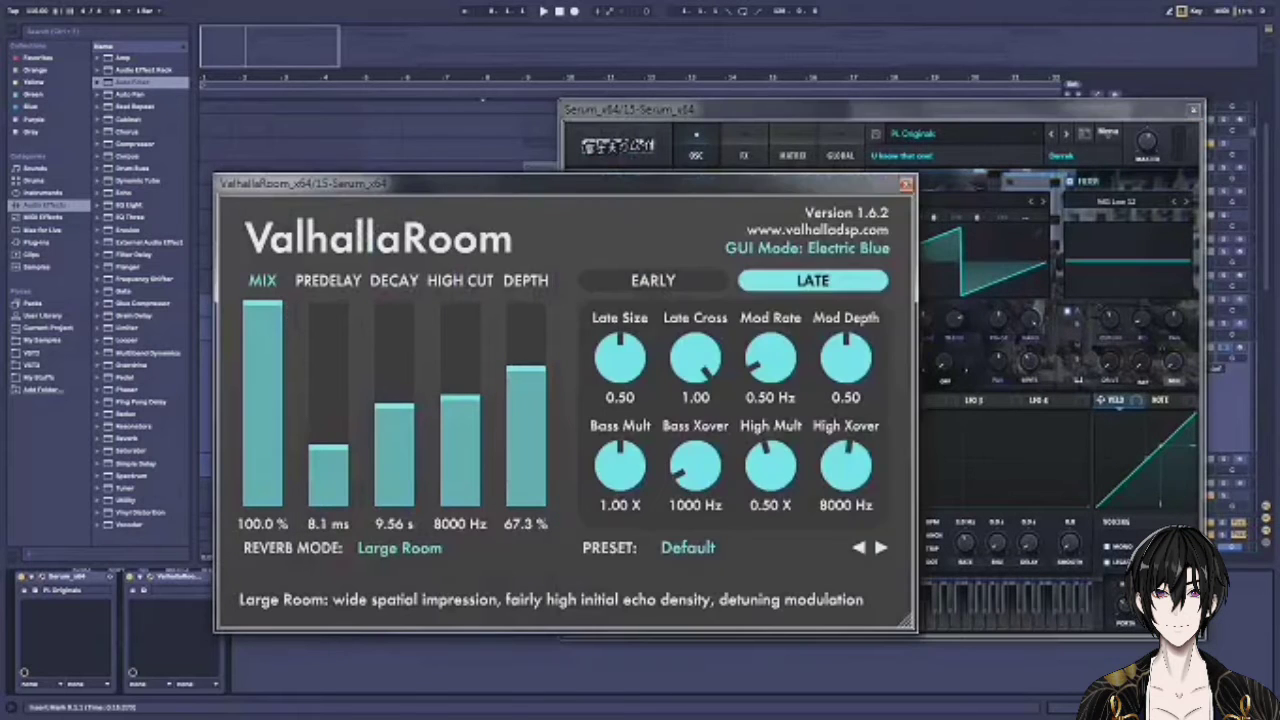
left_click(800, 110)
left_click_drag(464, 184, 638, 227)
key("space")
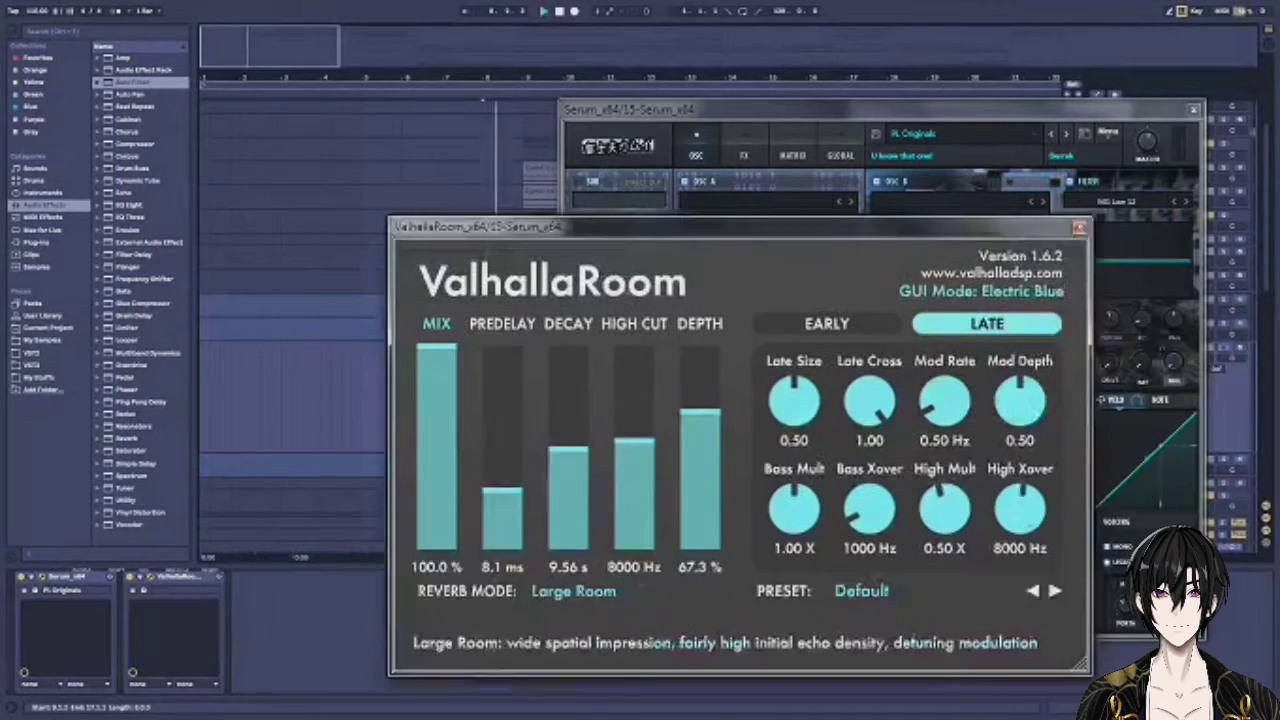
left_click_drag(731, 226, 542, 158)
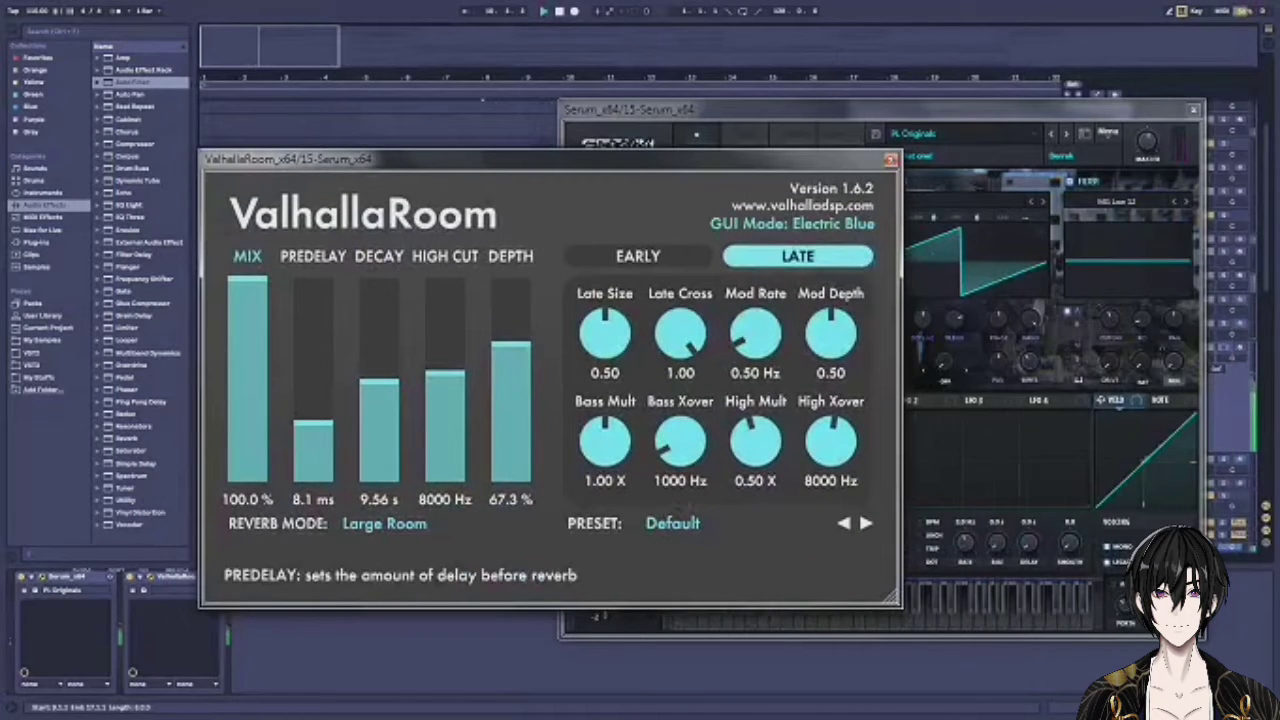
Set track 15's ValhallaRoom to 100% mix, 10.16 s decay and 72.8% depth, and close both plug-in windows
mouse_move(247, 281)
left_mouse_down()
mouse_move(247, 482)
mouse_move(247, 278)
left_mouse_up()
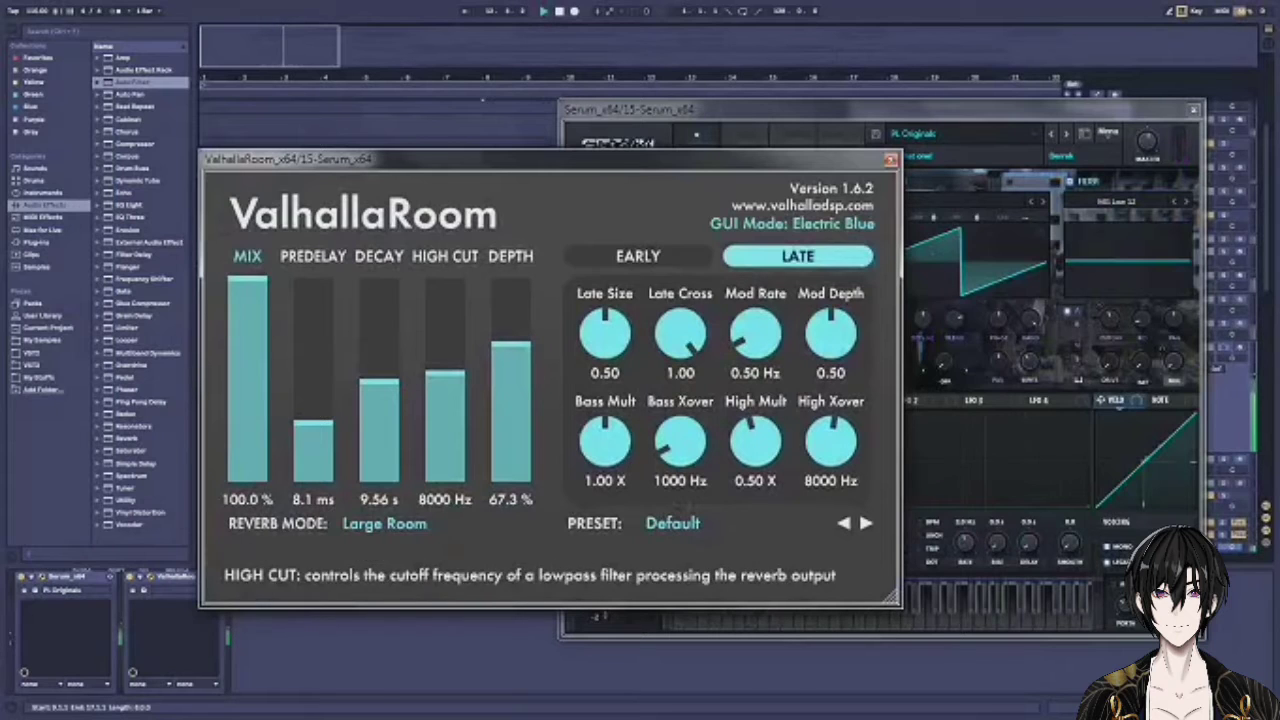
mouse_move(379, 380)
left_mouse_down()
mouse_move(379, 307)
mouse_move(379, 423)
mouse_move(379, 349)
mouse_move(379, 378)
left_mouse_up()
left_click_drag(511, 343, 511, 331)
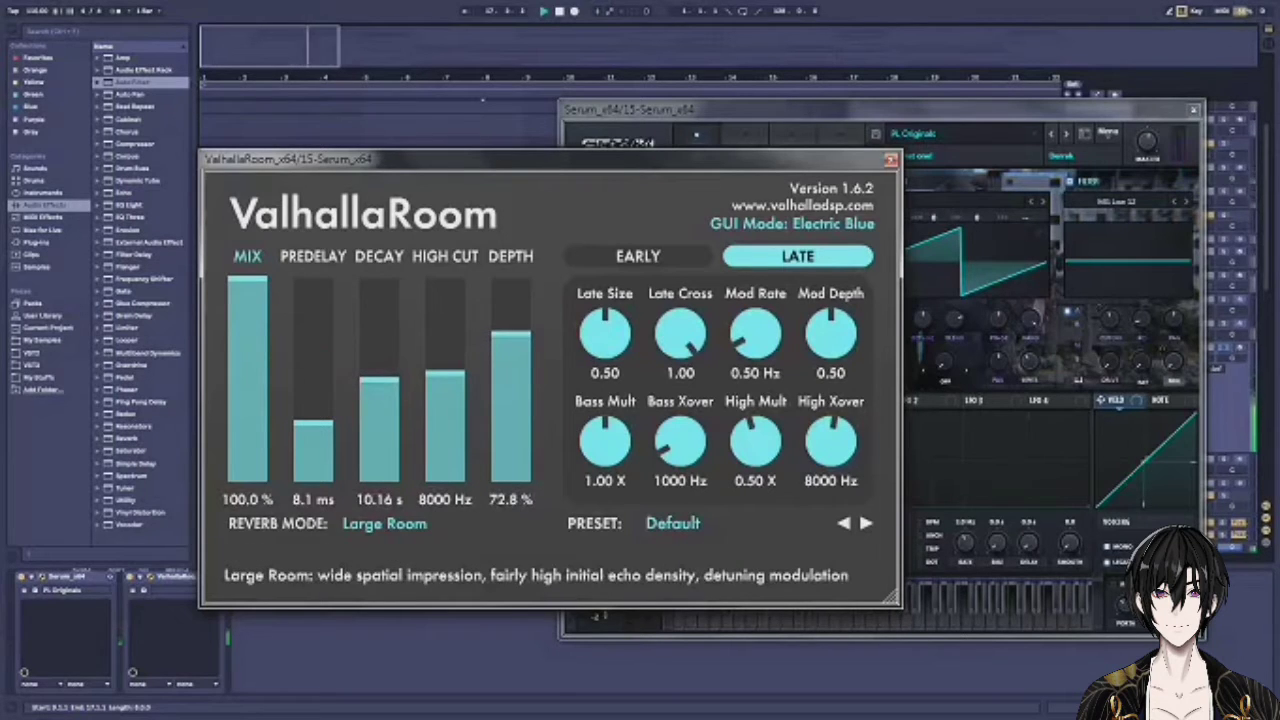
left_click(891, 160)
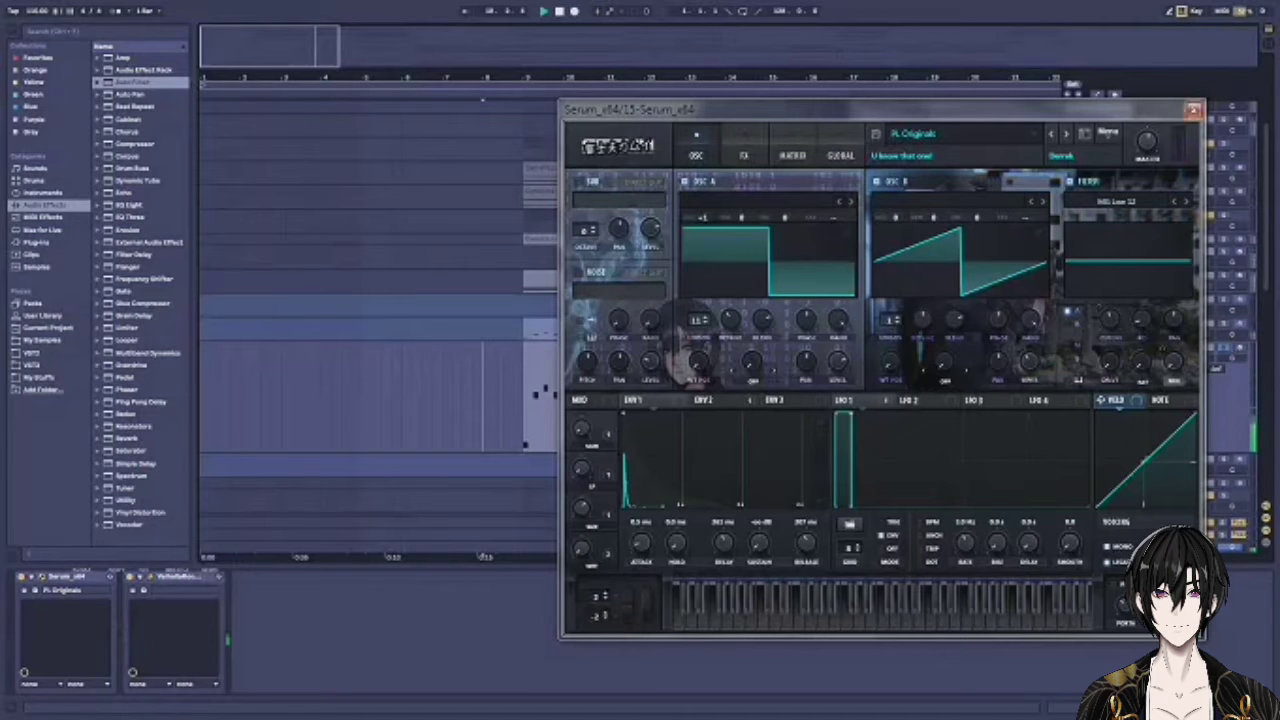
left_click(1193, 110)
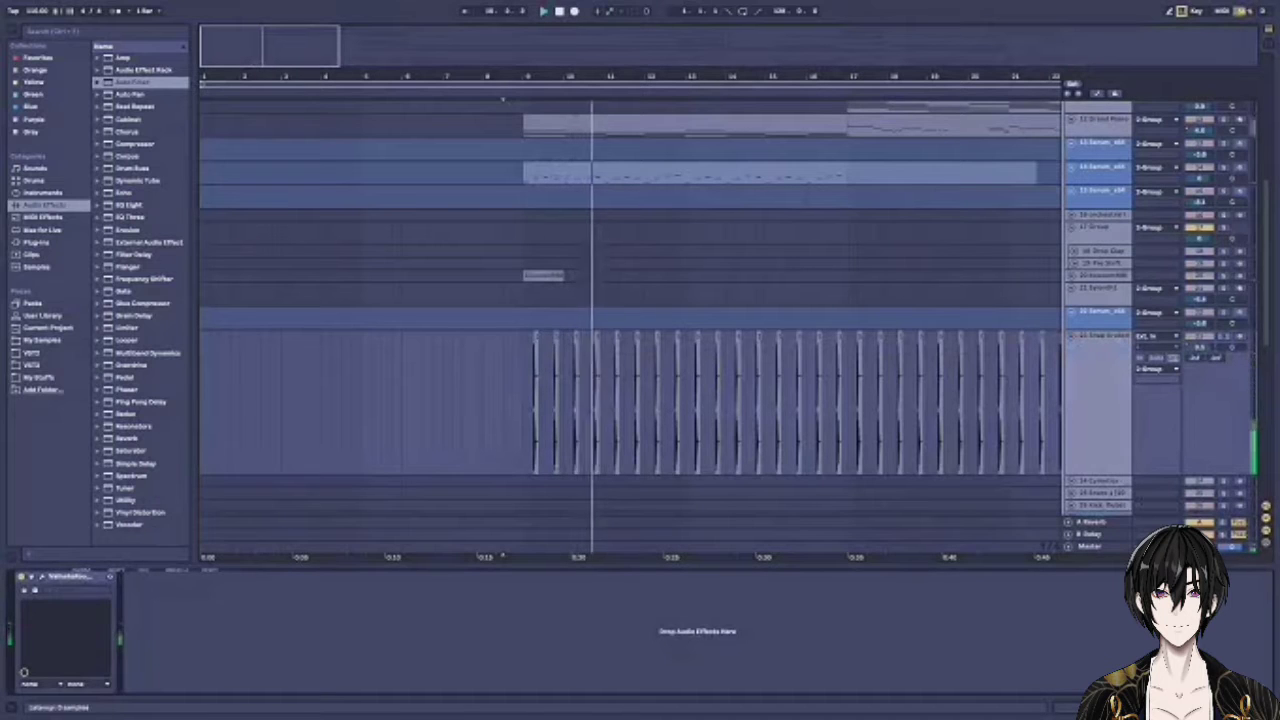
Set the ValhallaRoom mix on the Snap Xrated track to 42.9% and close the reverb window
left_click(42, 577)
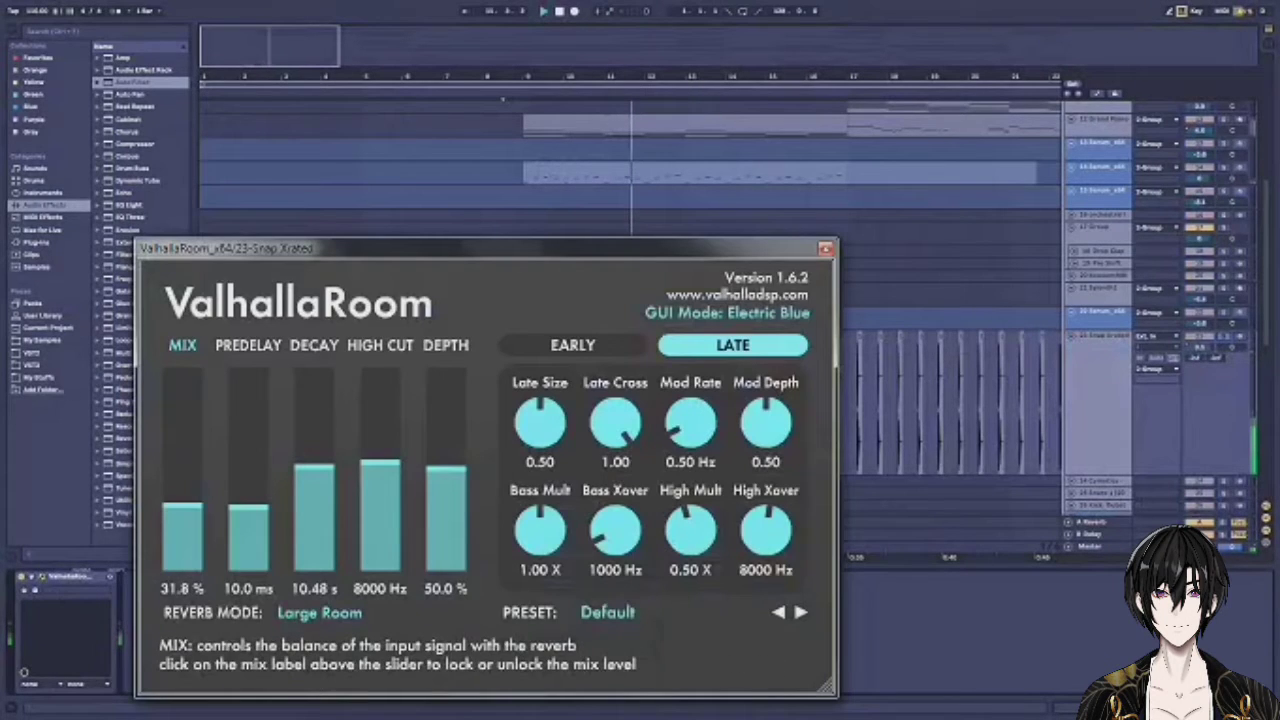
left_click_drag(182, 503, 182, 438)
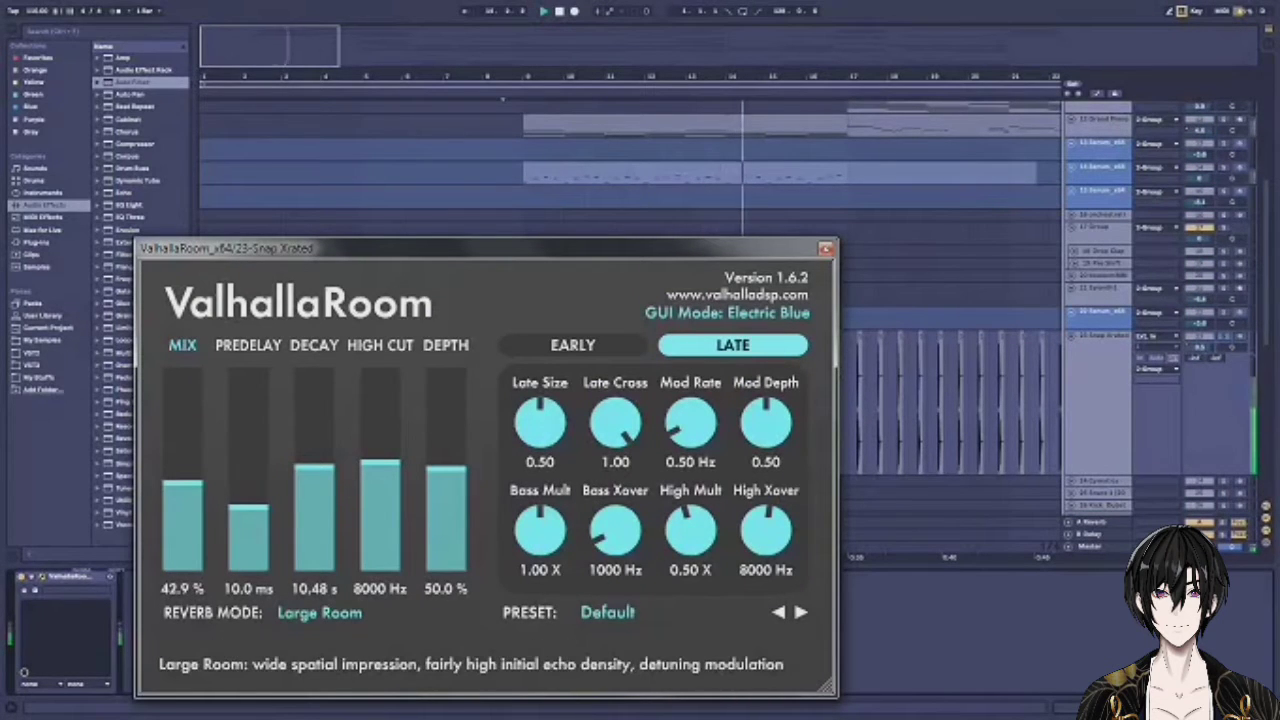
left_click(825, 249)
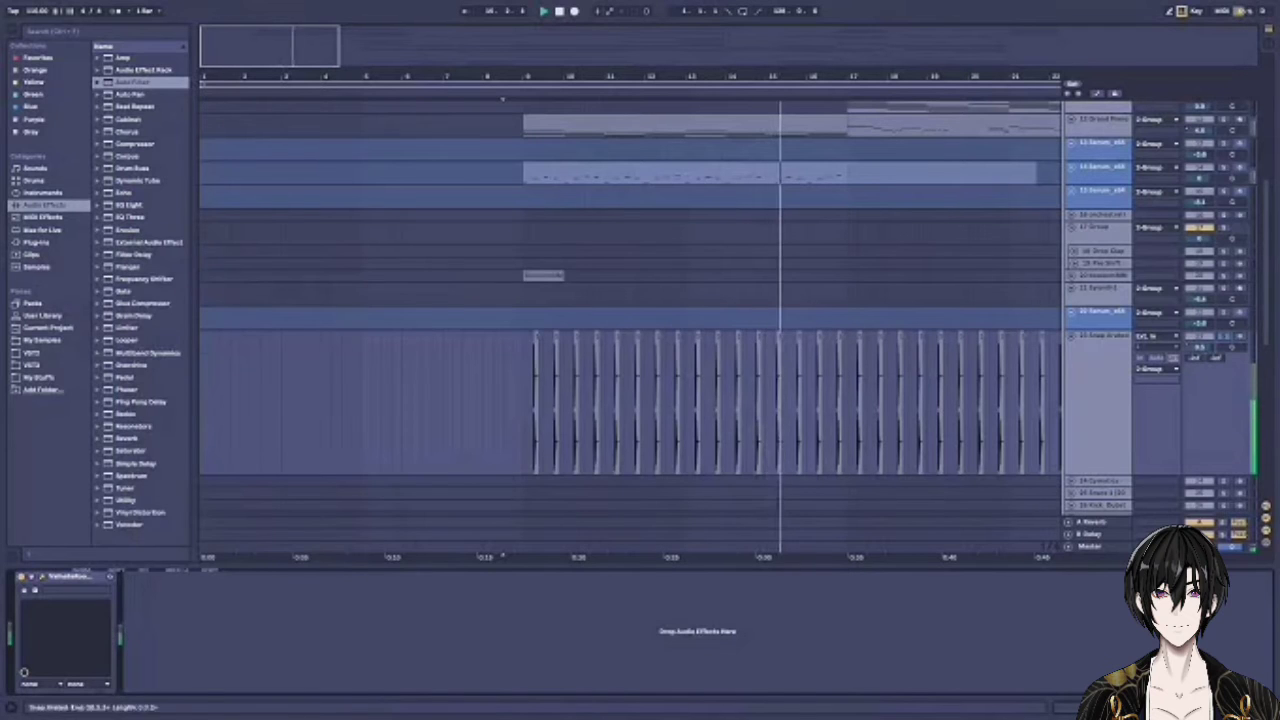
left_click_drag(847, 77, 857, 200)
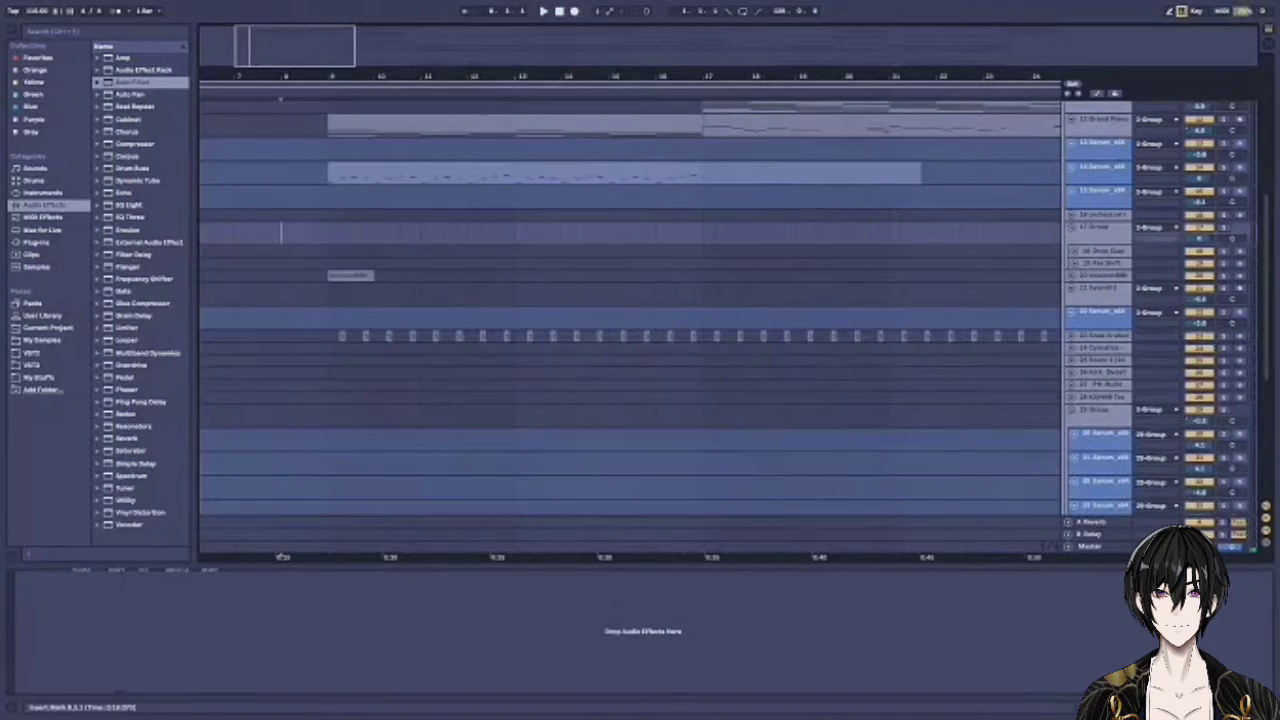
Play the arrangement from the insert mark and look over the tracks that sound in the intro
key("space")
scroll(630, 325, "up", 4)
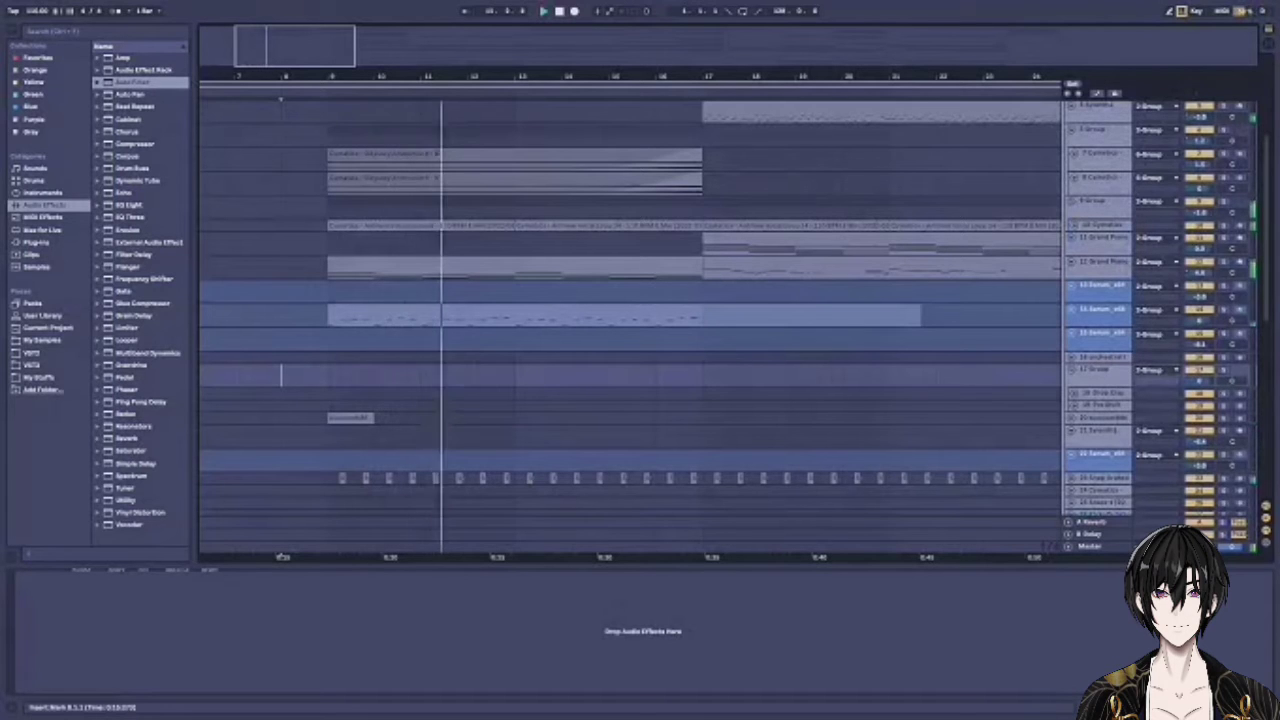
scroll(630, 325, "down", 8)
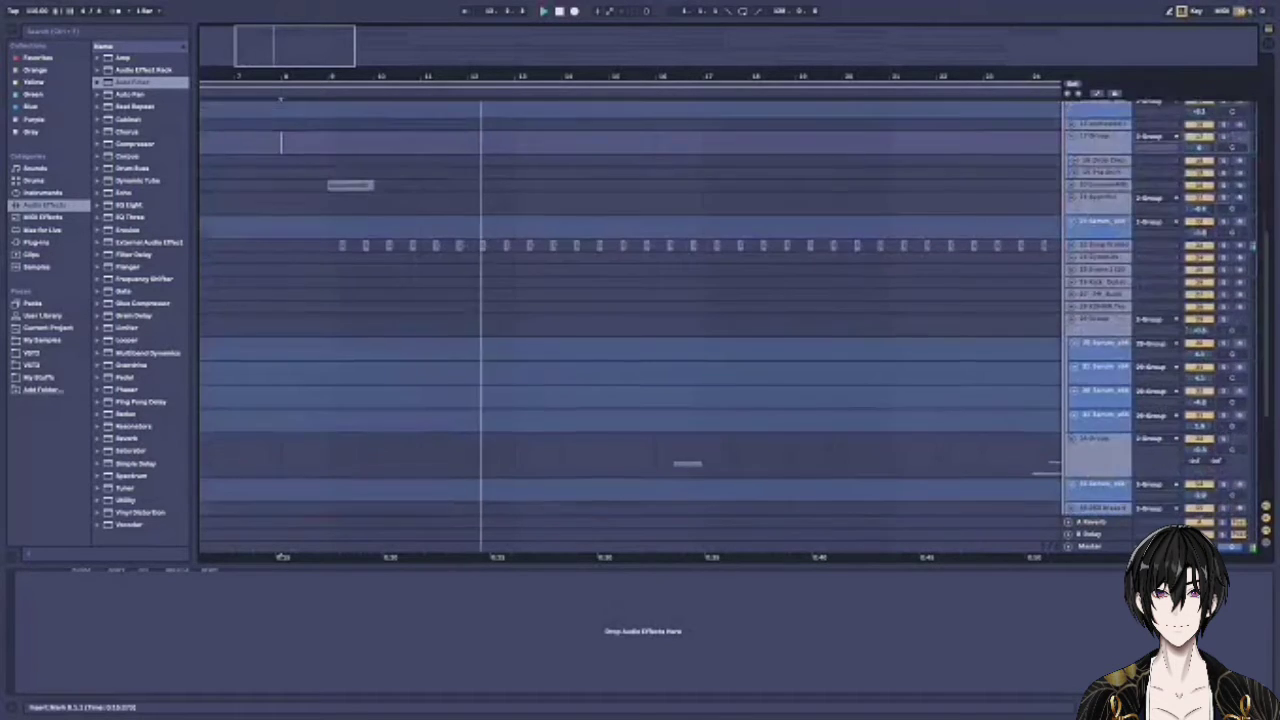
scroll(630, 325, "down", 5)
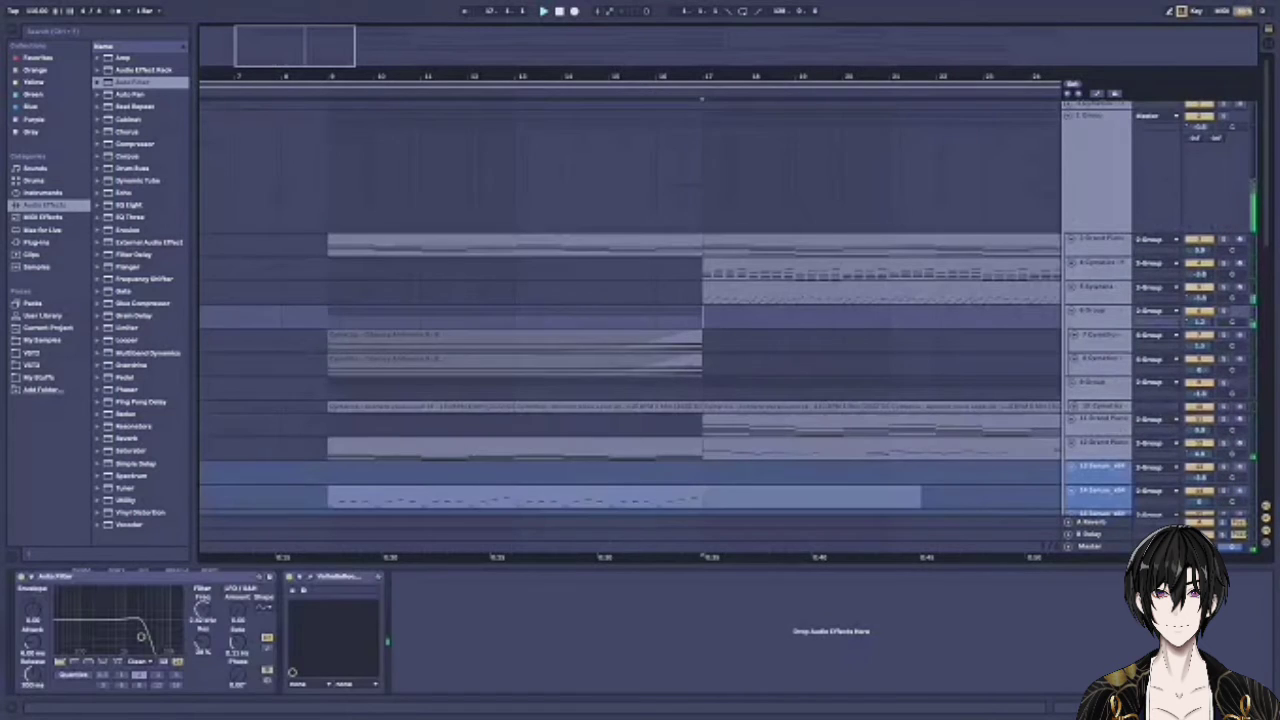
Solo the 6 Group track, play it from bar 13 and enlarge its two Cymatics audio tracks
scroll(630, 325, "right", 4)
left_click(430, 317)
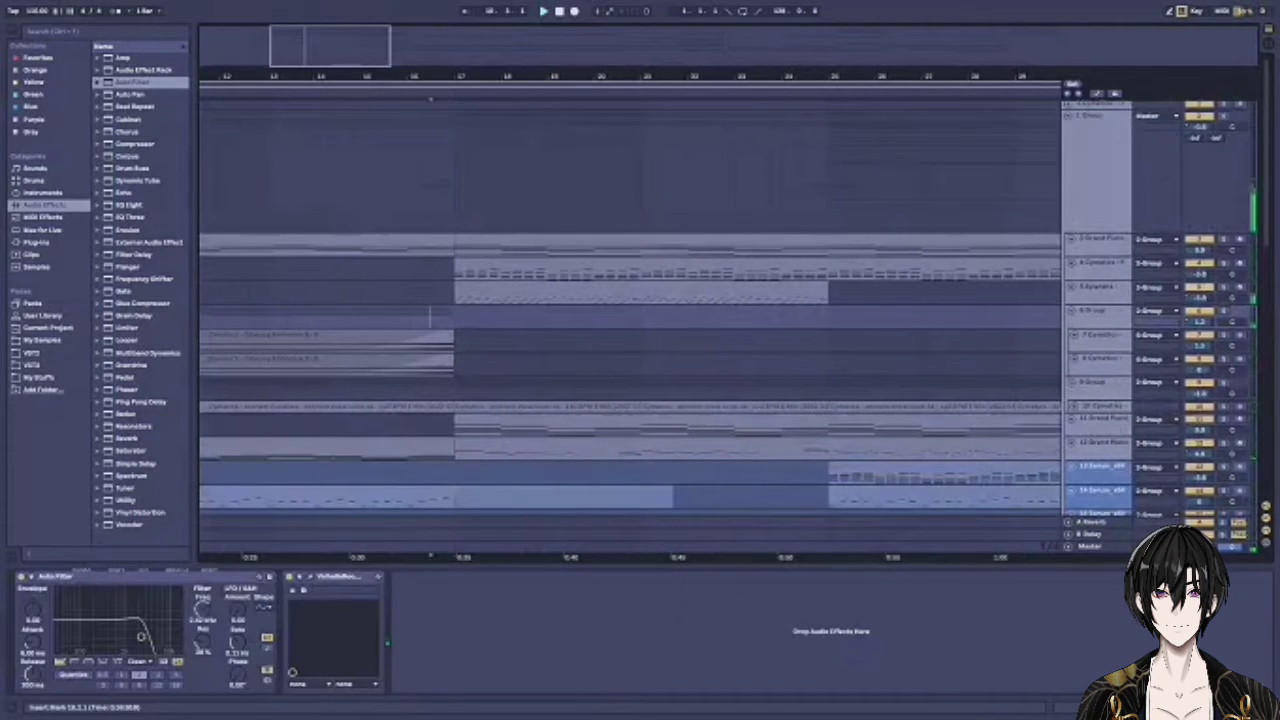
left_click(1098, 312)
left_click(1224, 311)
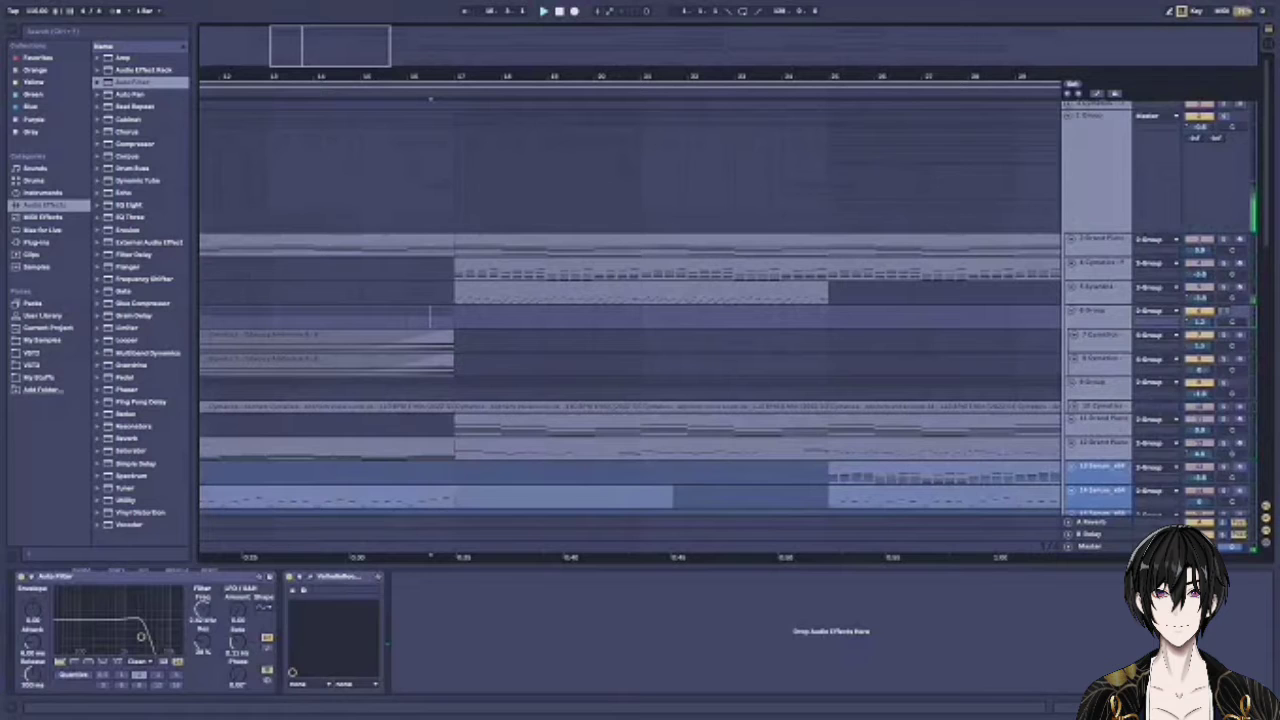
left_click(267, 317)
key("space")
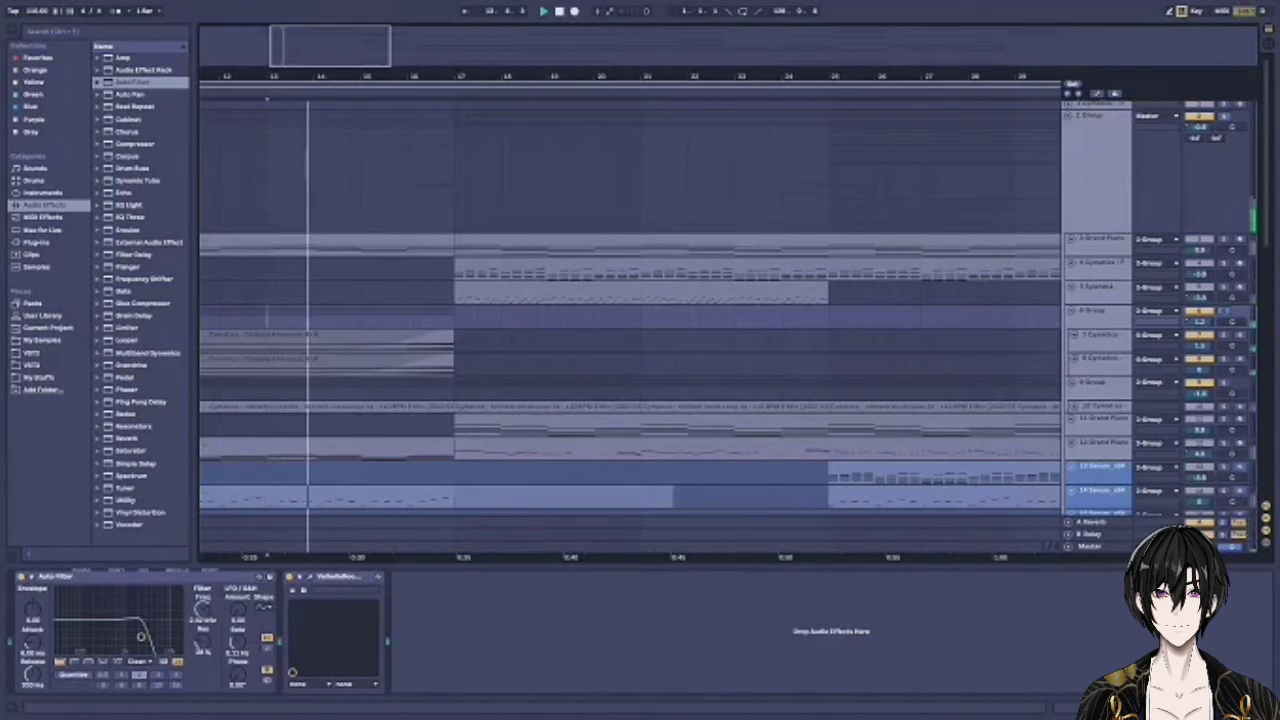
left_click(1098, 312)
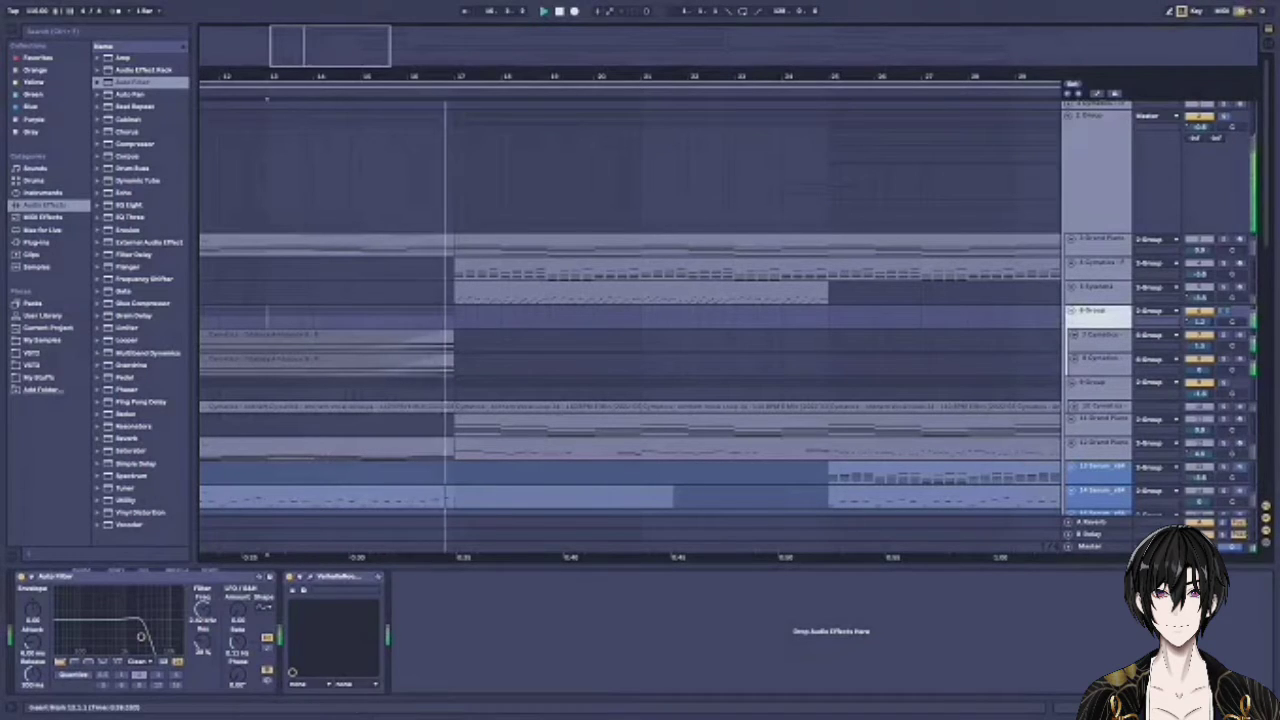
left_click_drag(1100, 376, 1100, 474)
left_click_drag(1100, 351, 1100, 440)
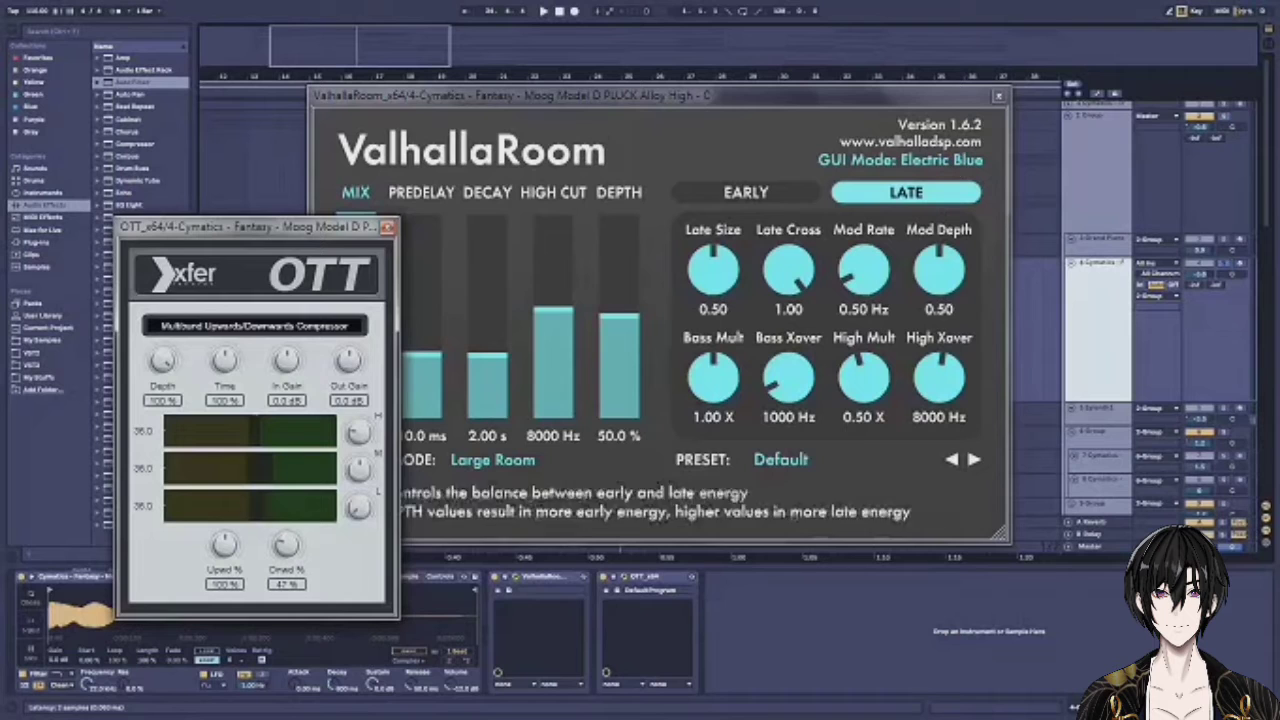
Bring track 4's ValhallaRoom window in front of OTT and move it clear to examine both plug-ins' settings
left_click(680, 96)
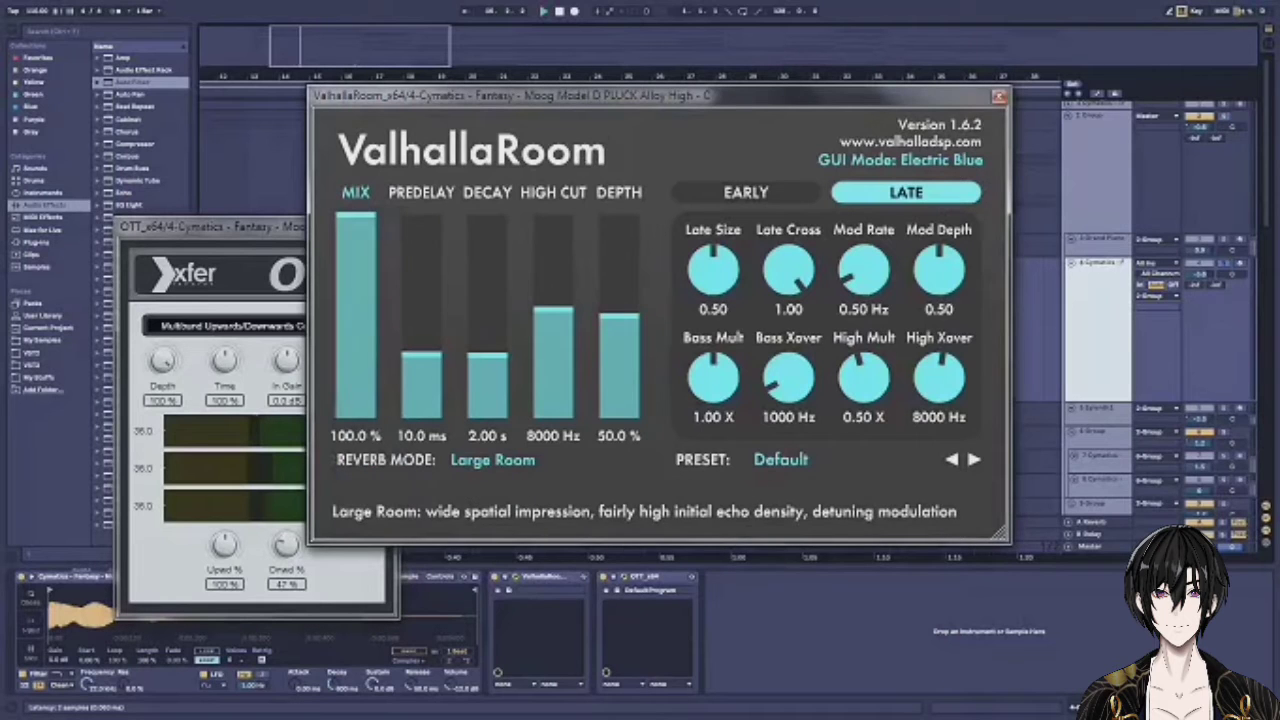
left_click_drag(680, 96, 838, 185)
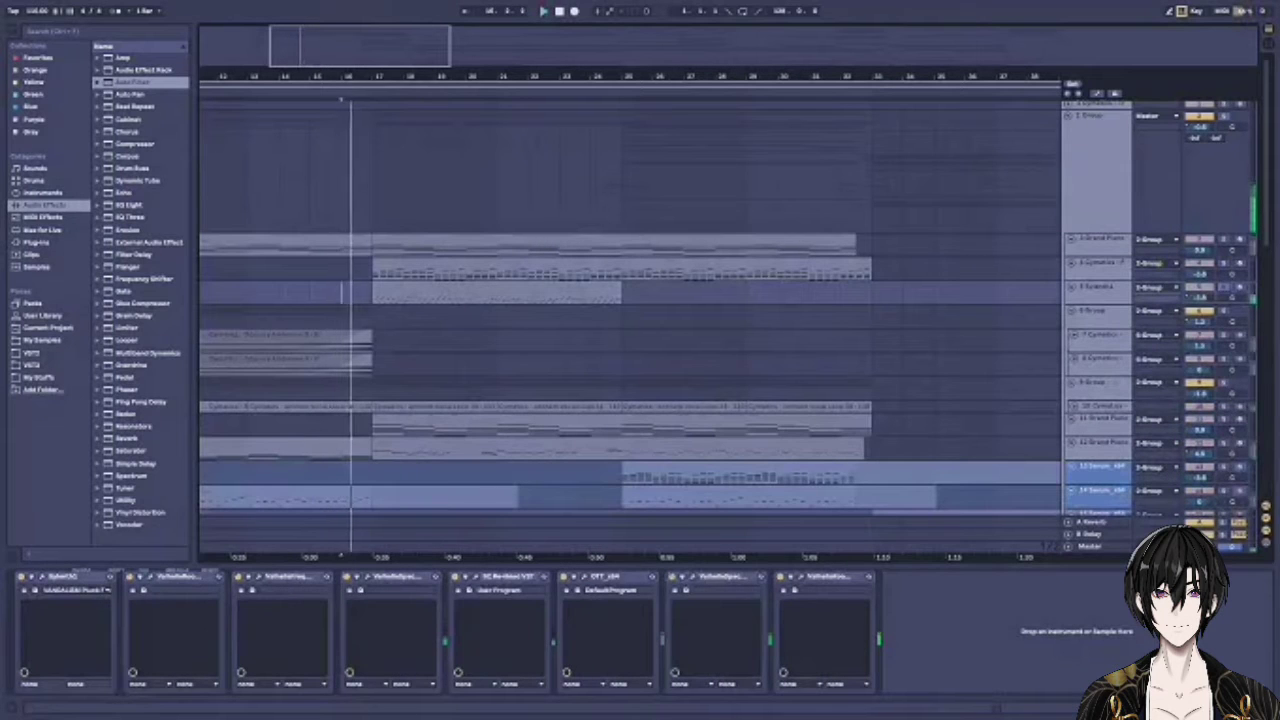
Enlarge track 5 Sylenth1, open its MIDI clip at bar 17 and expand the note editor to examine the melody
left_click_drag(574, 77, 574, 130)
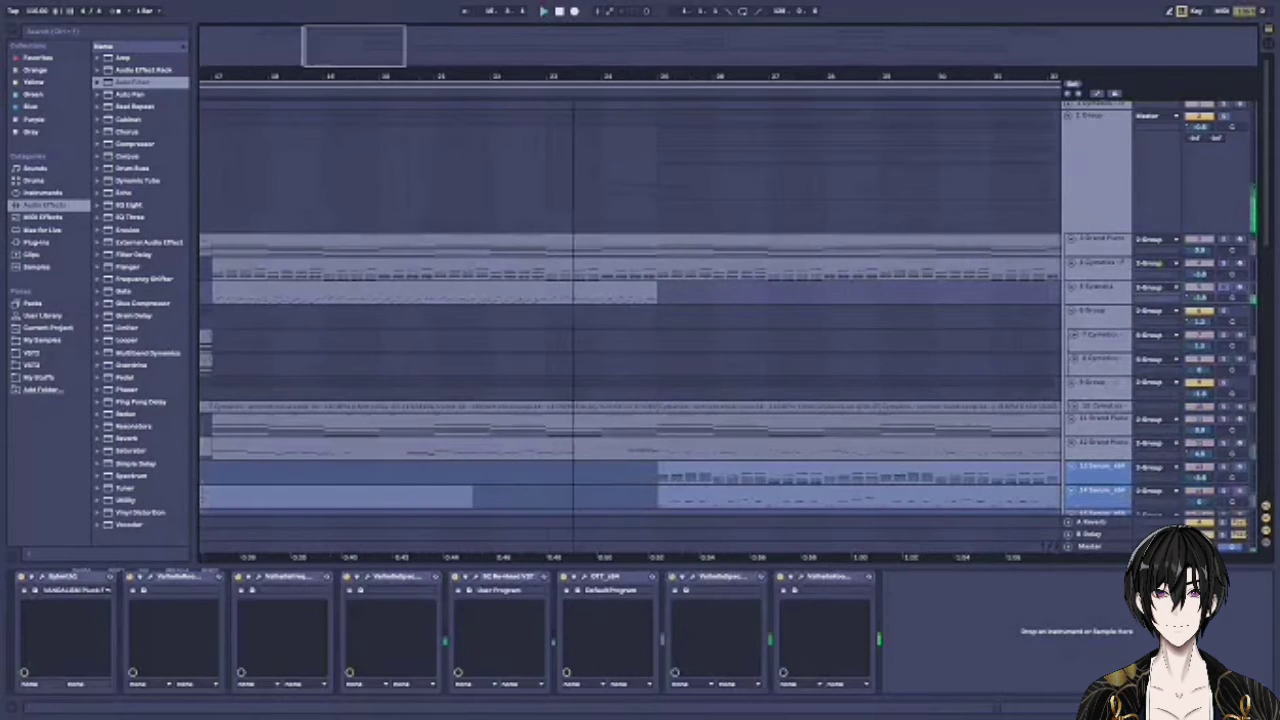
left_click_drag(1097, 299, 1097, 436)
double_click(434, 288)
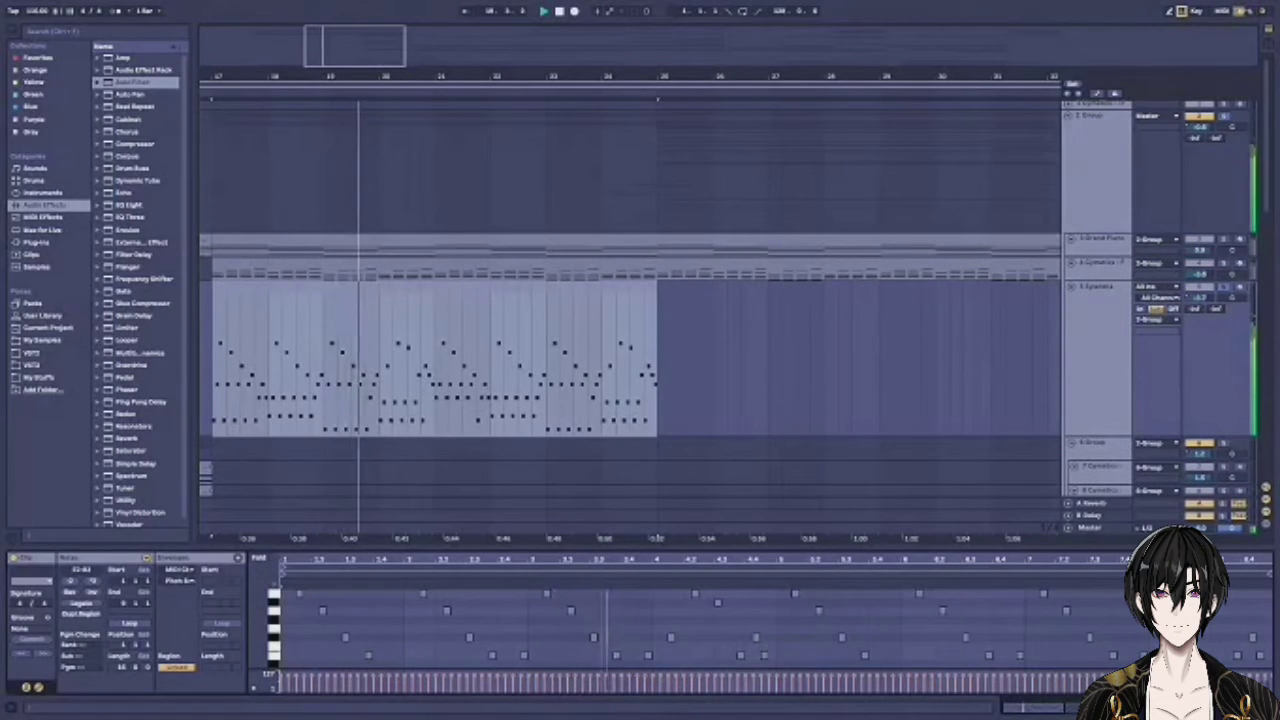
left_click_drag(500, 549, 500, 54)
scroll(637, 300, "up", 5)
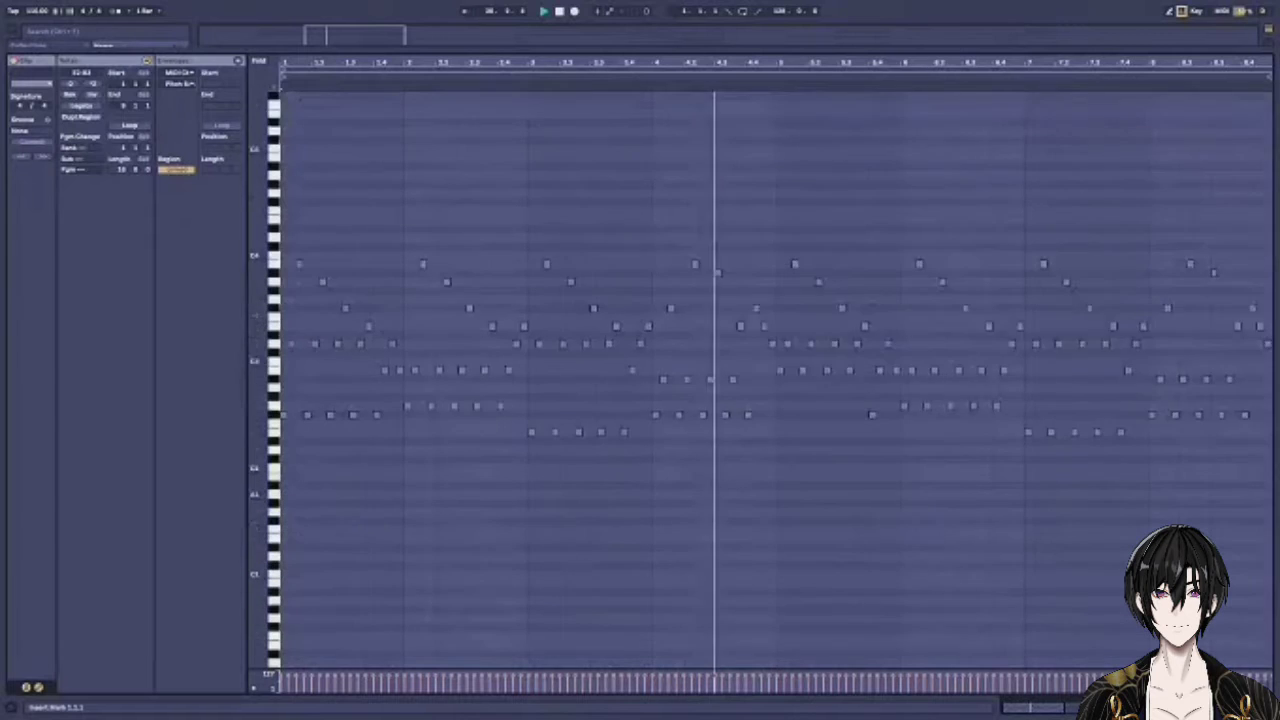
Select all notes in the Sylenth1 clip and shrink the note editor to bring back the arrangement
left_click(637, 300)
key("ctrl+a")
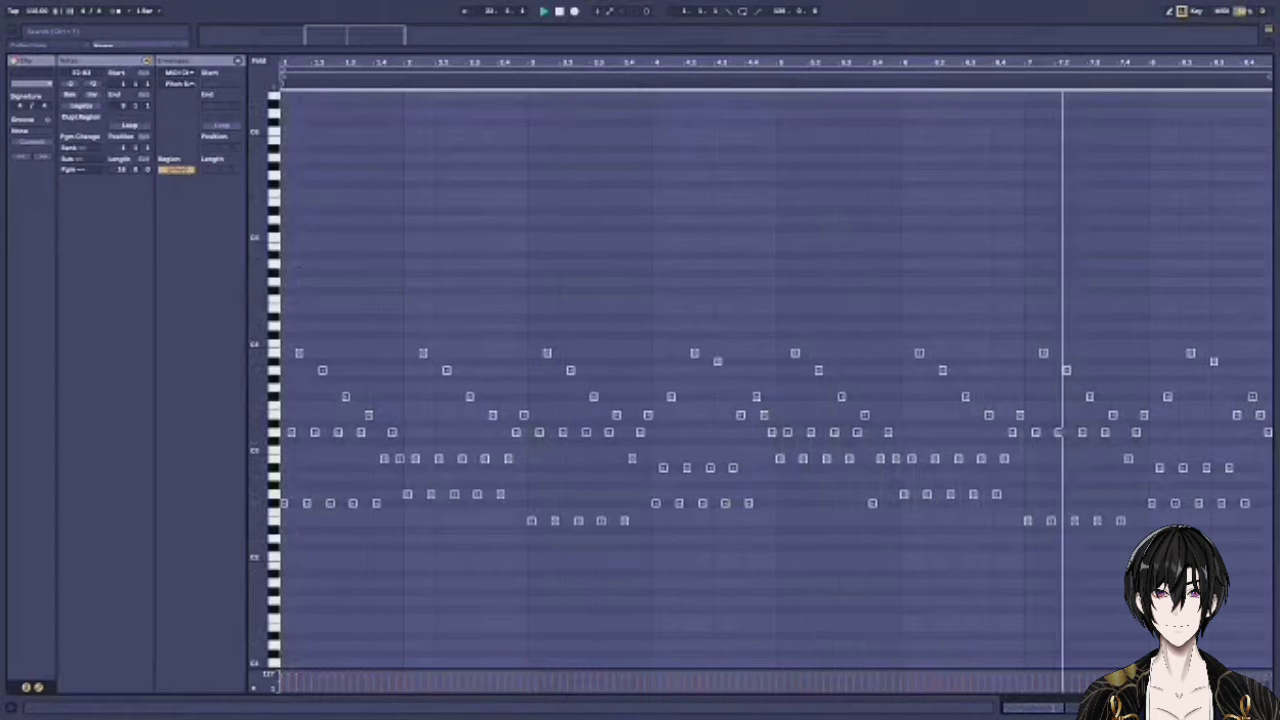
left_click_drag(640, 52, 640, 518)
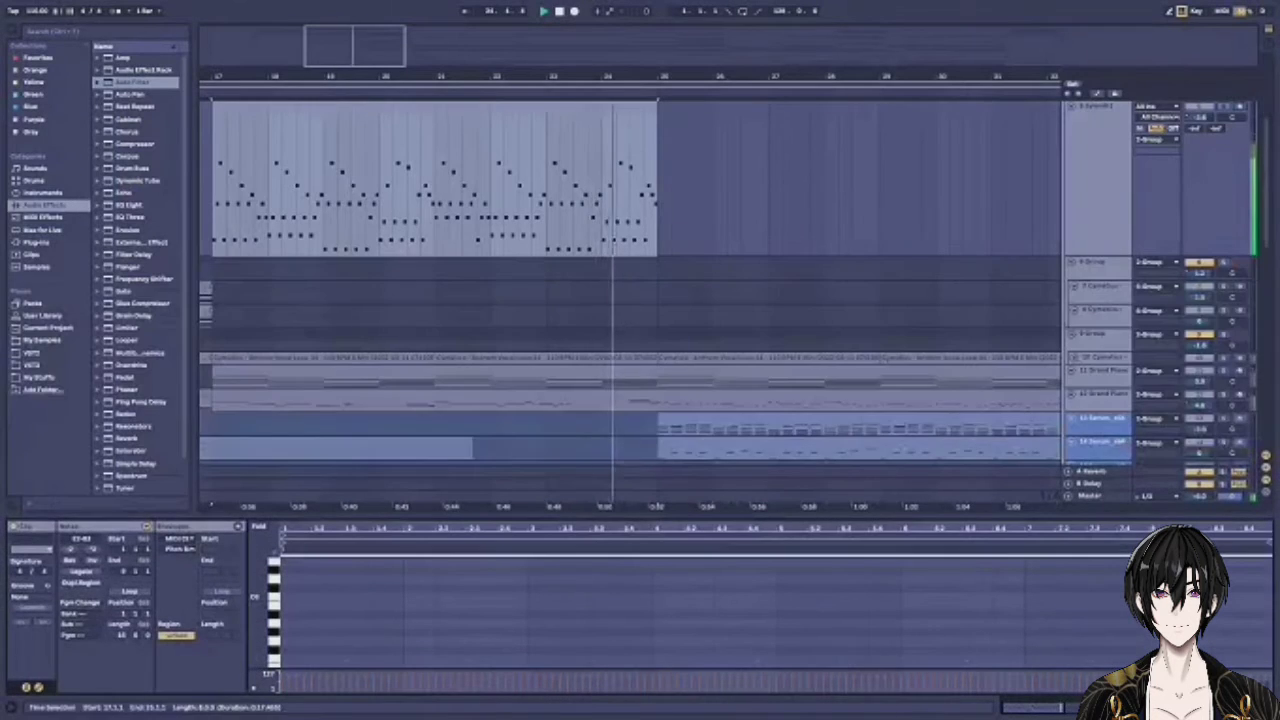
scroll(640, 300, "up", 2)
scroll(630, 290, "left", 3)
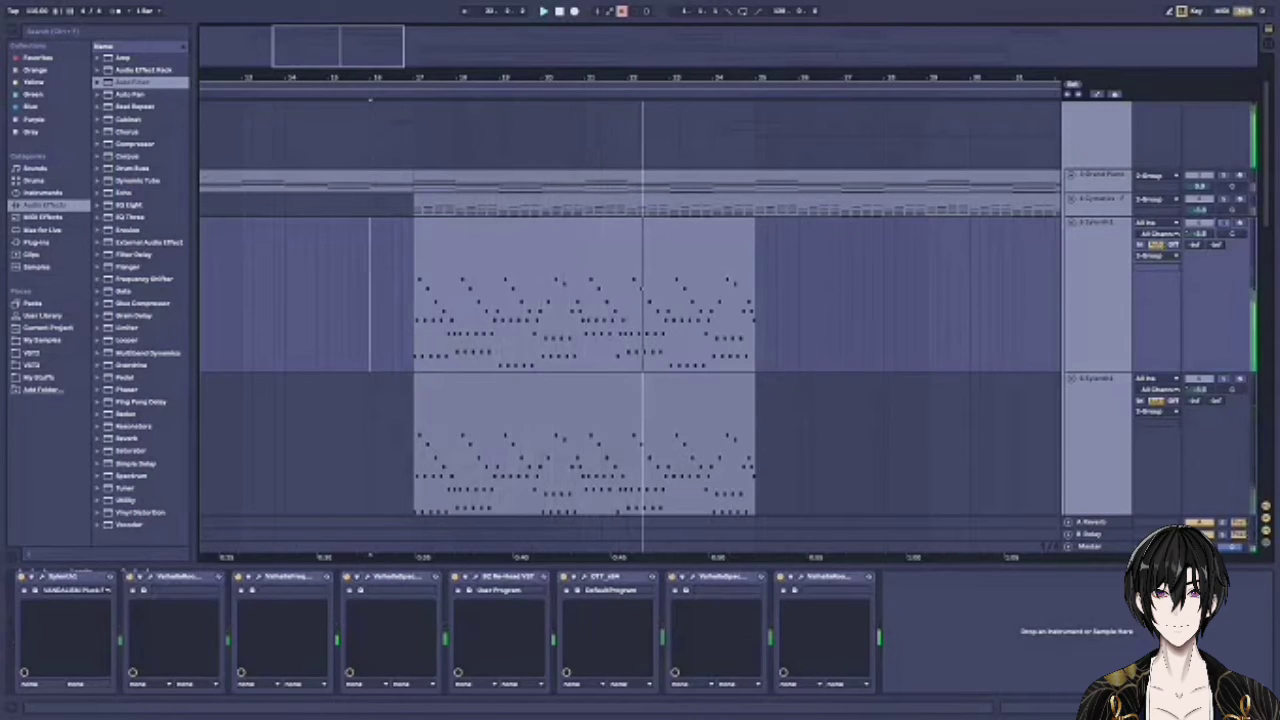
Open track 5's ValhallaFreqEcho, ValhallaSpaceModulator, ValhallaRoom and OTT windows and move OTT aside
left_click(258, 577)
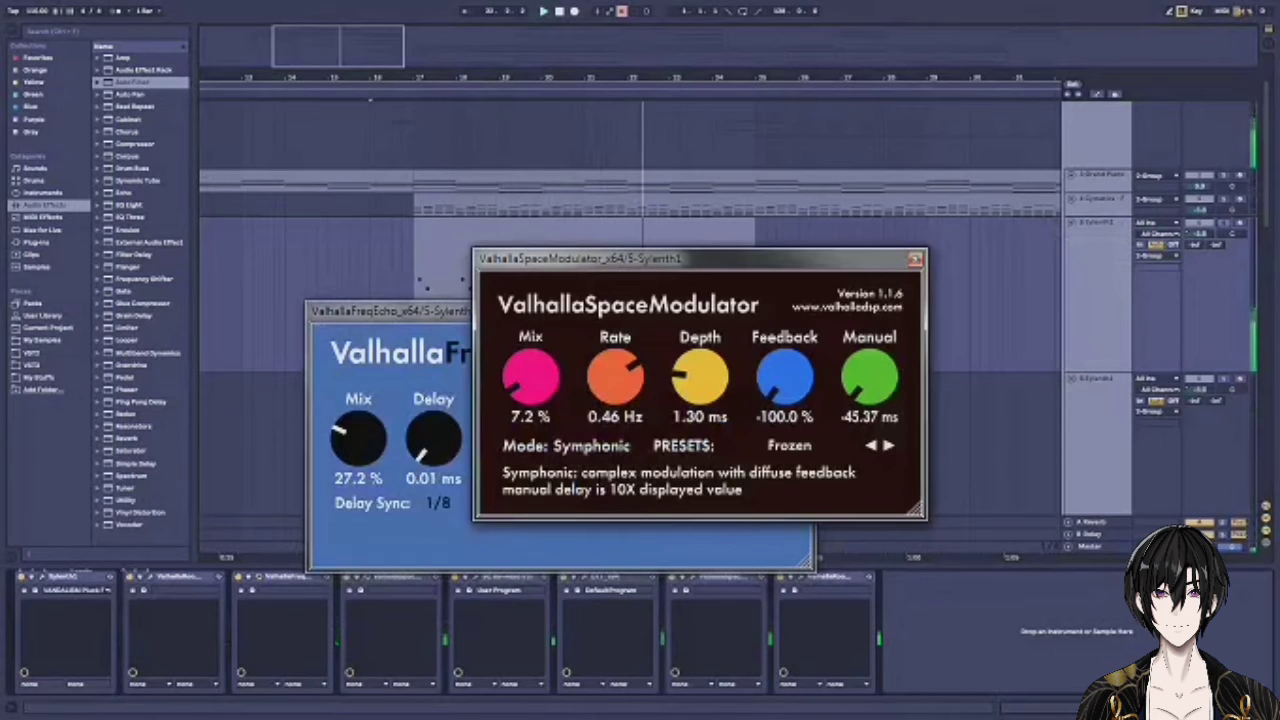
left_click(803, 577)
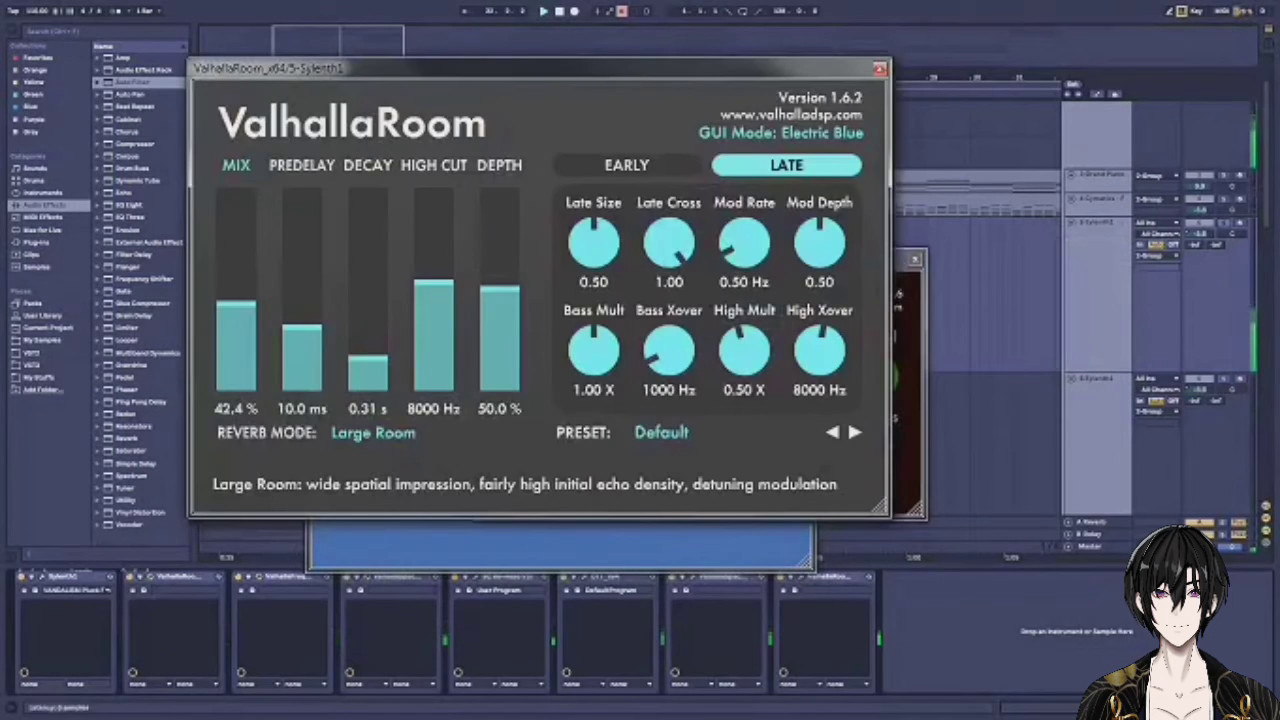
left_click(584, 577)
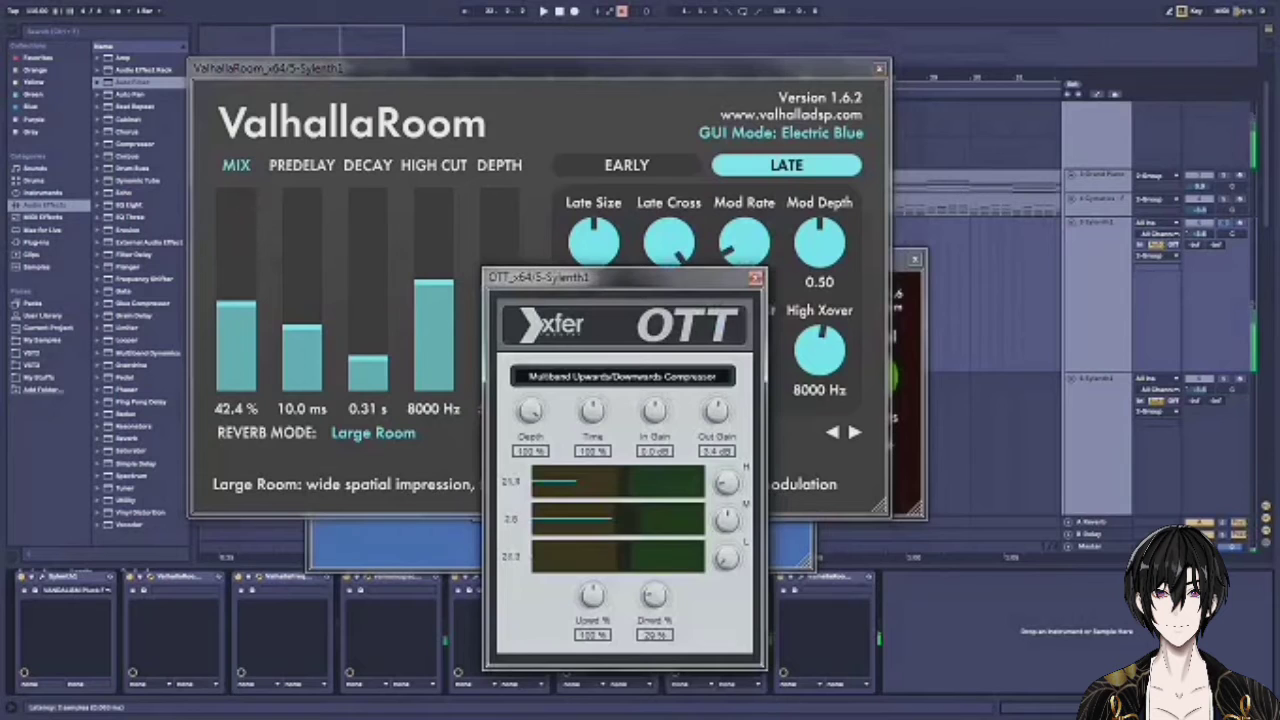
left_click_drag(620, 277, 887, 258)
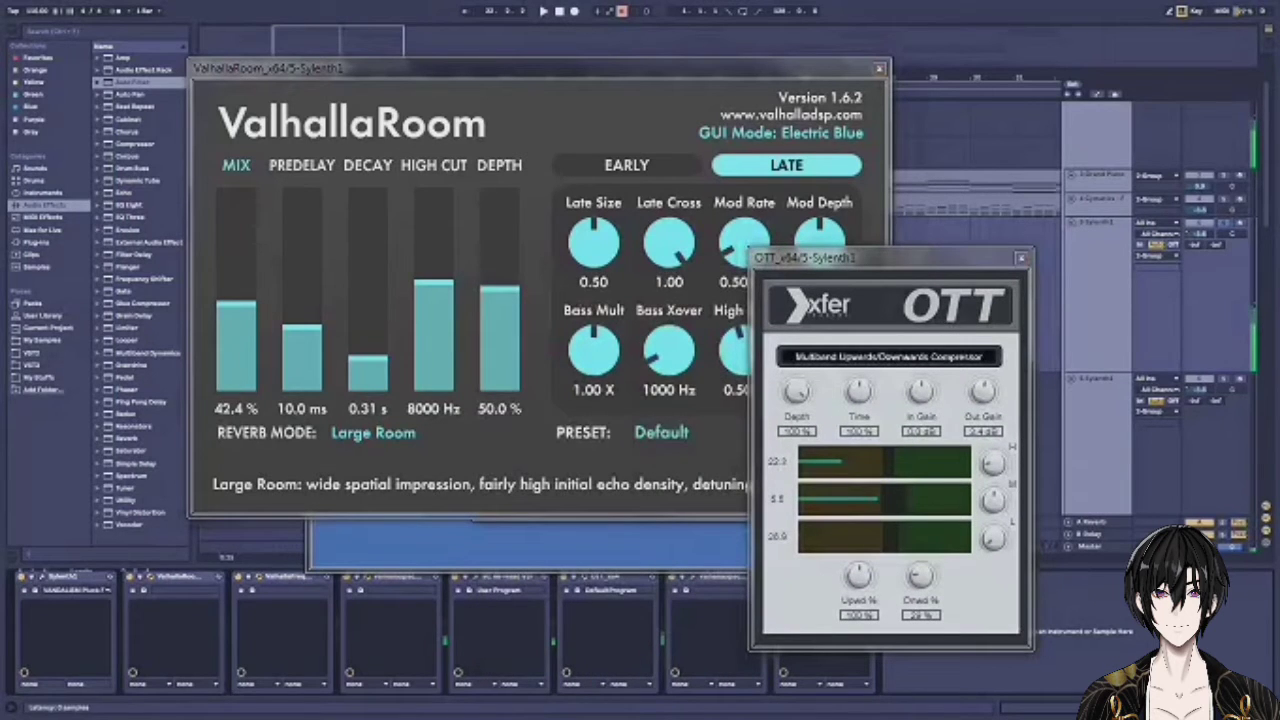
Open track 5's Re-Head window, enlarge the ValhallaFreqEcho window and arrange both alongside OTT to examine their settings
left_click(475, 577)
left_click_drag(700, 268, 277, 225)
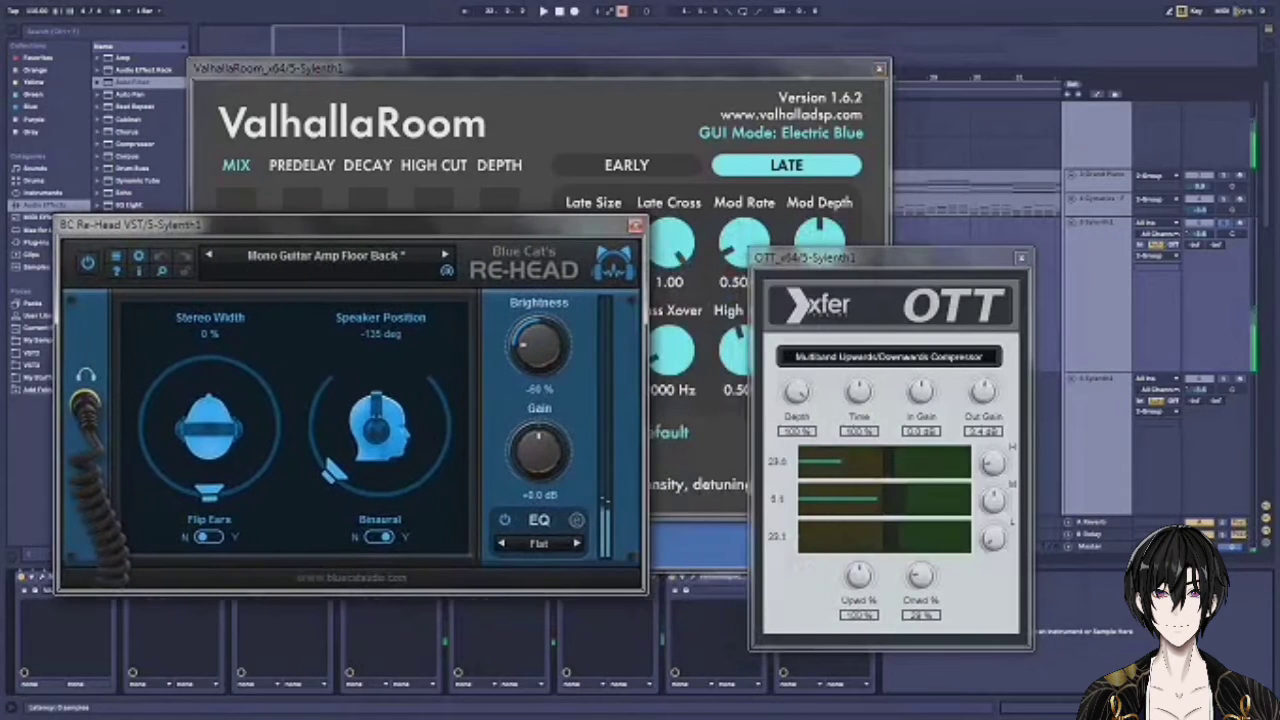
left_click_drag(888, 258, 999, 280)
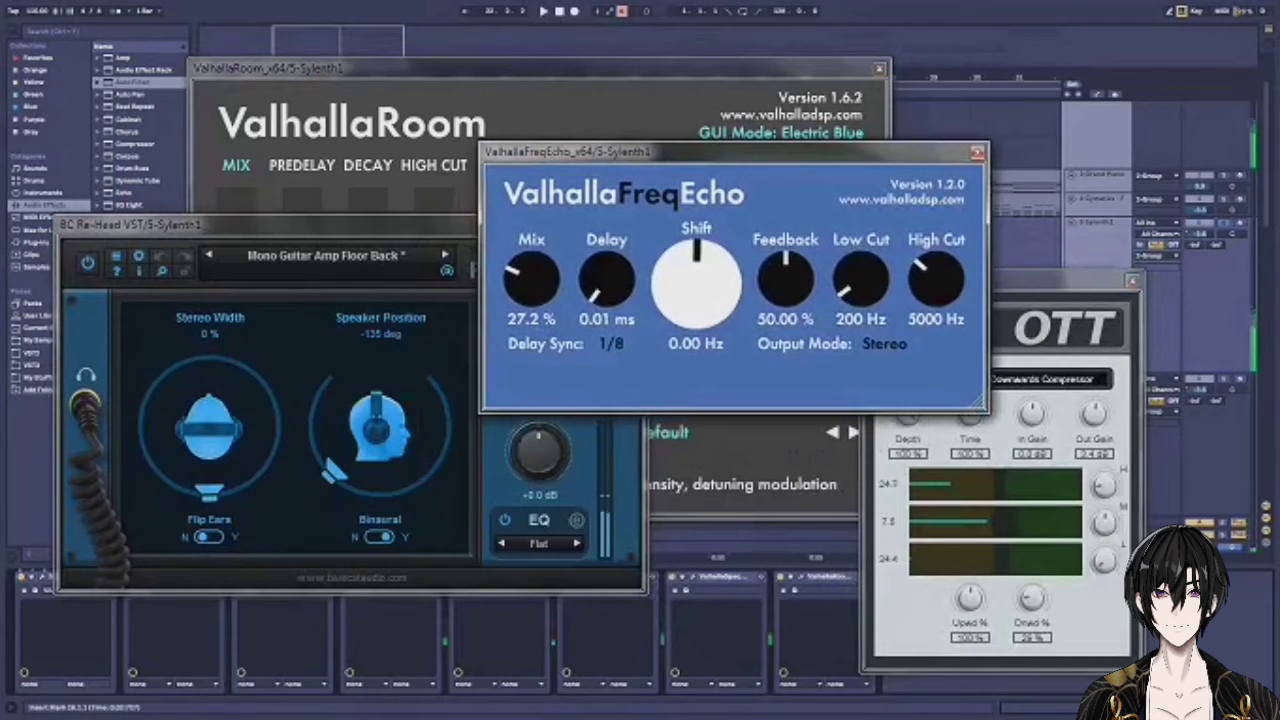
left_click_drag(980, 404, 1029, 428)
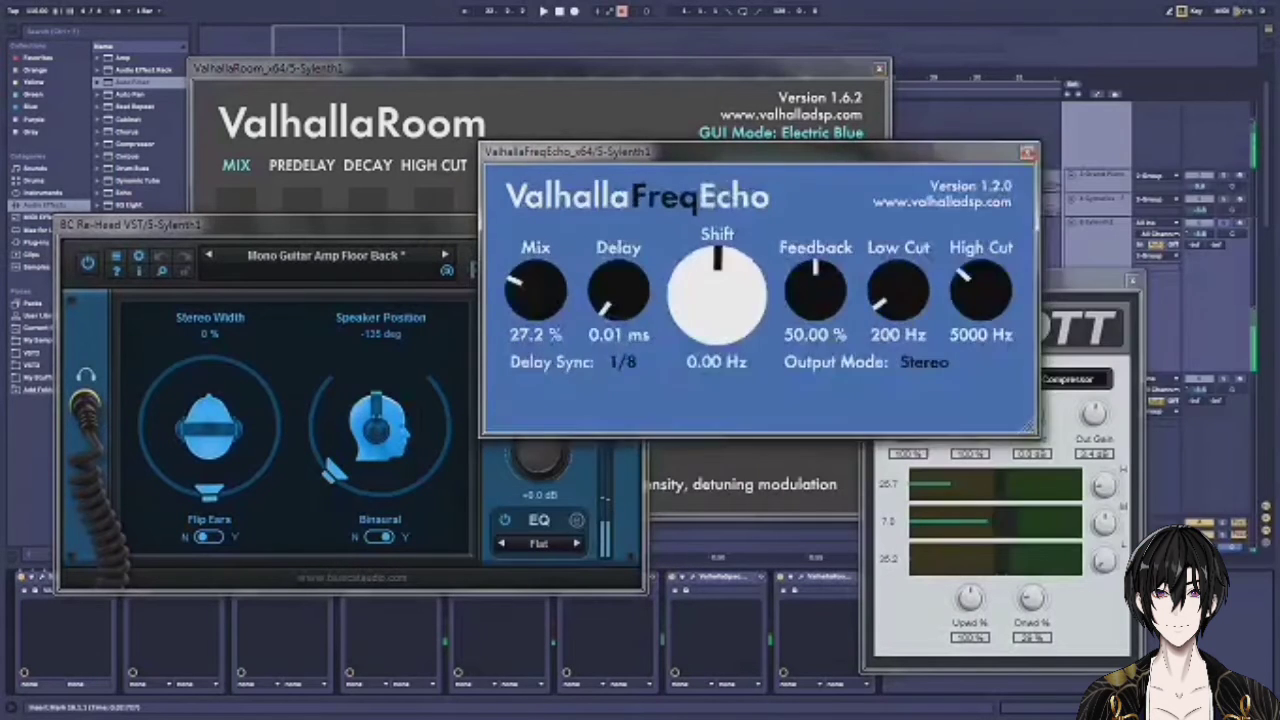
left_click_drag(680, 152, 1019, 110)
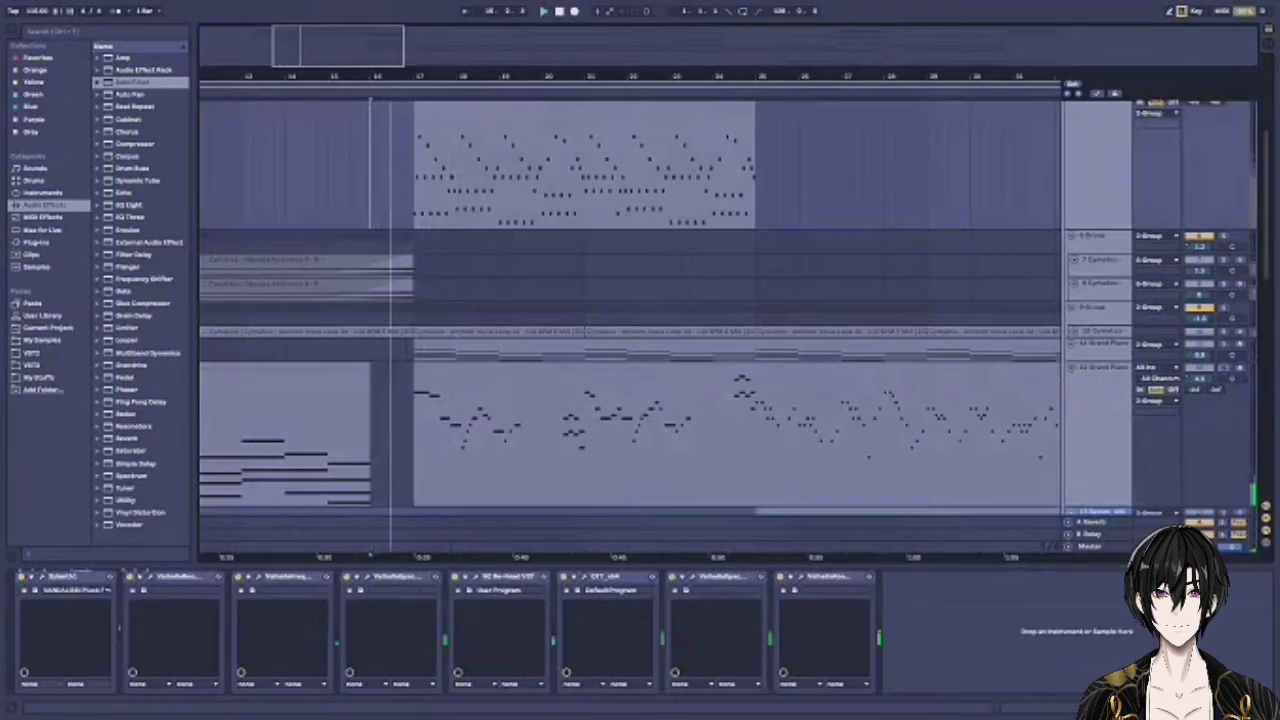
Open the ValhallaRoom on track 12 Grand Piano and set its mix to 0%
left_click(1097, 487)
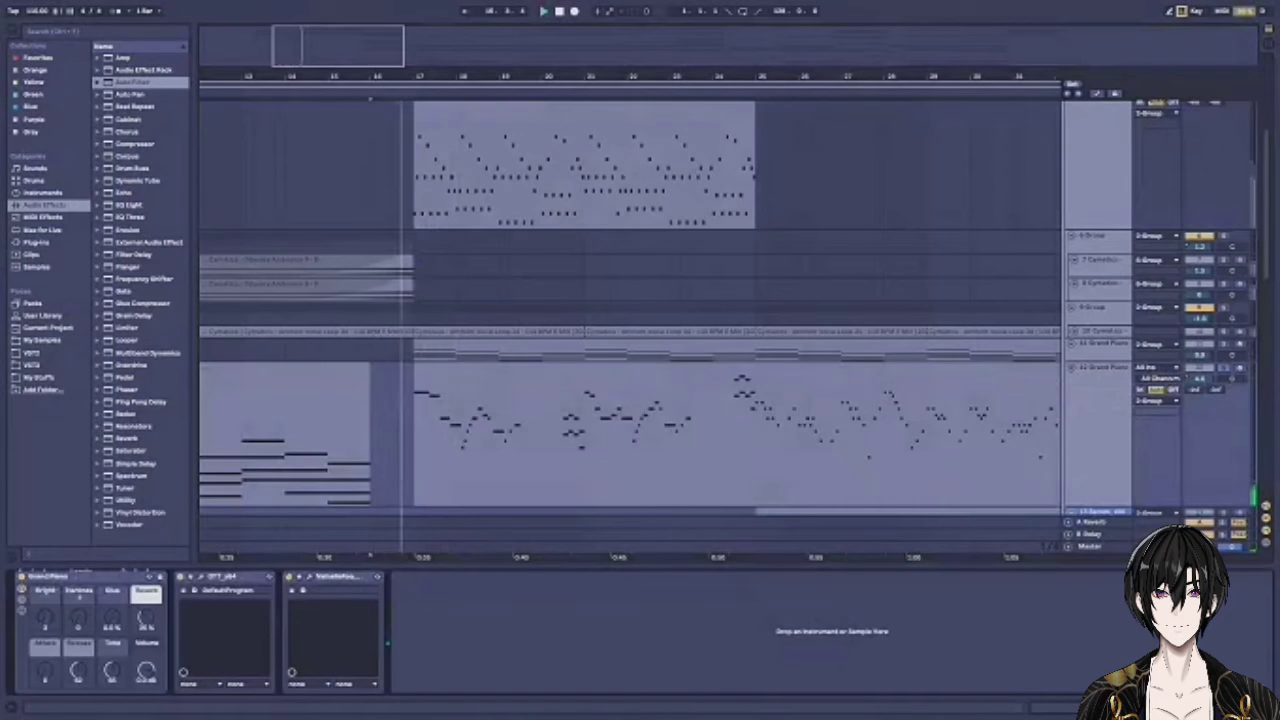
scroll(630, 328, "down", 1)
left_click(600, 290)
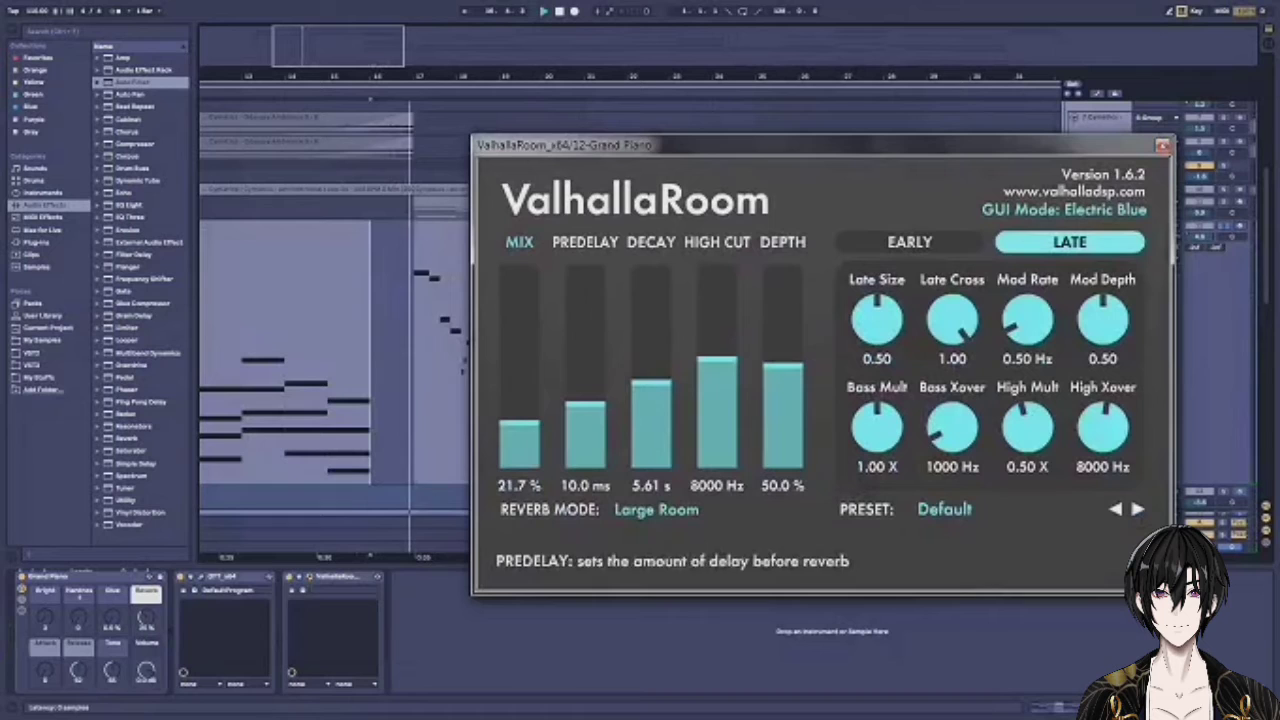
left_click_drag(519, 424, 519, 469)
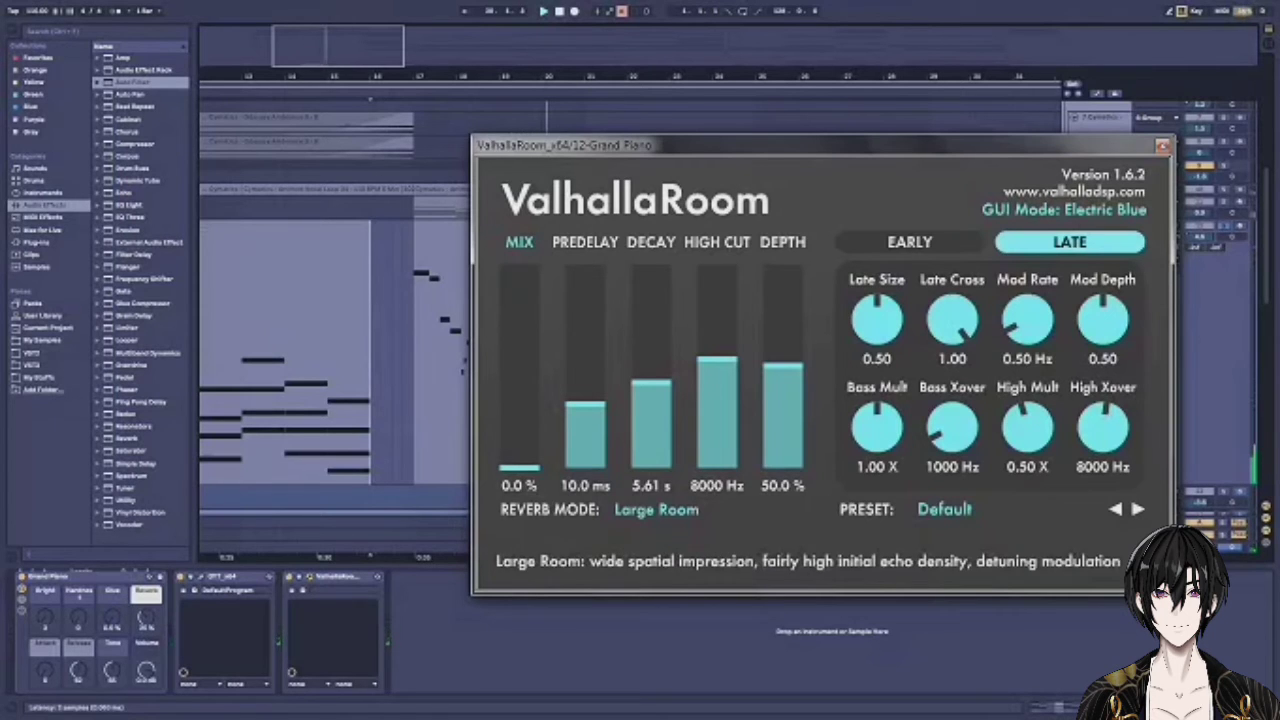
Examine the OTT settings on the Grand Piano track, close its window and play the piano part
left_click(181, 577)
left_click(201, 577)
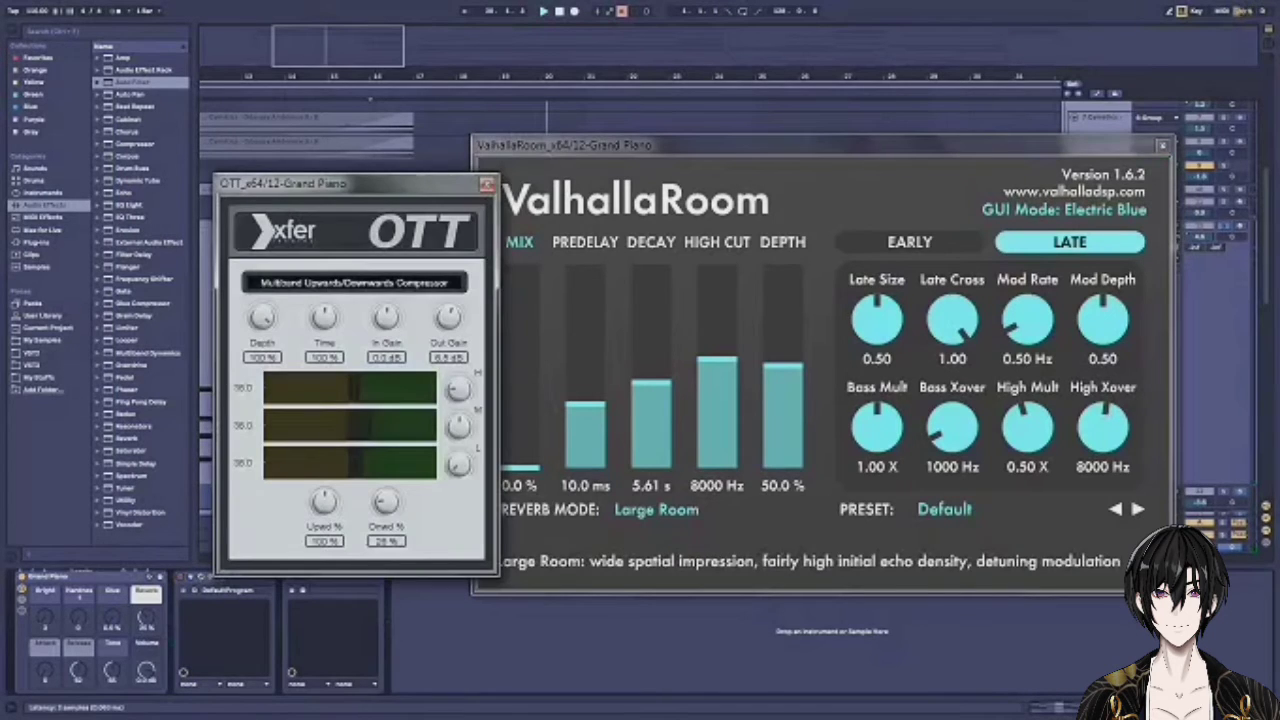
left_click(201, 577)
key("space")
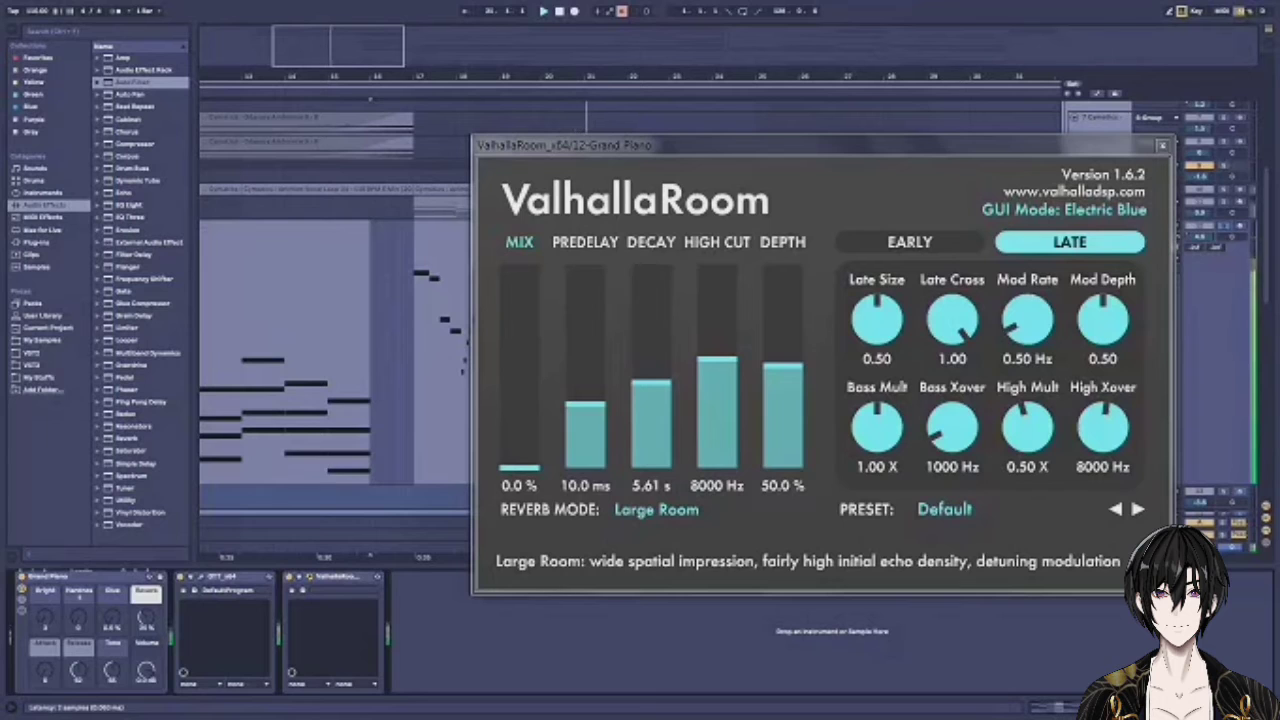
Set the Grand Piano's ValhallaRoom mix to 65% and raise the instrument's Bright macro
left_click_drag(519, 466, 519, 335)
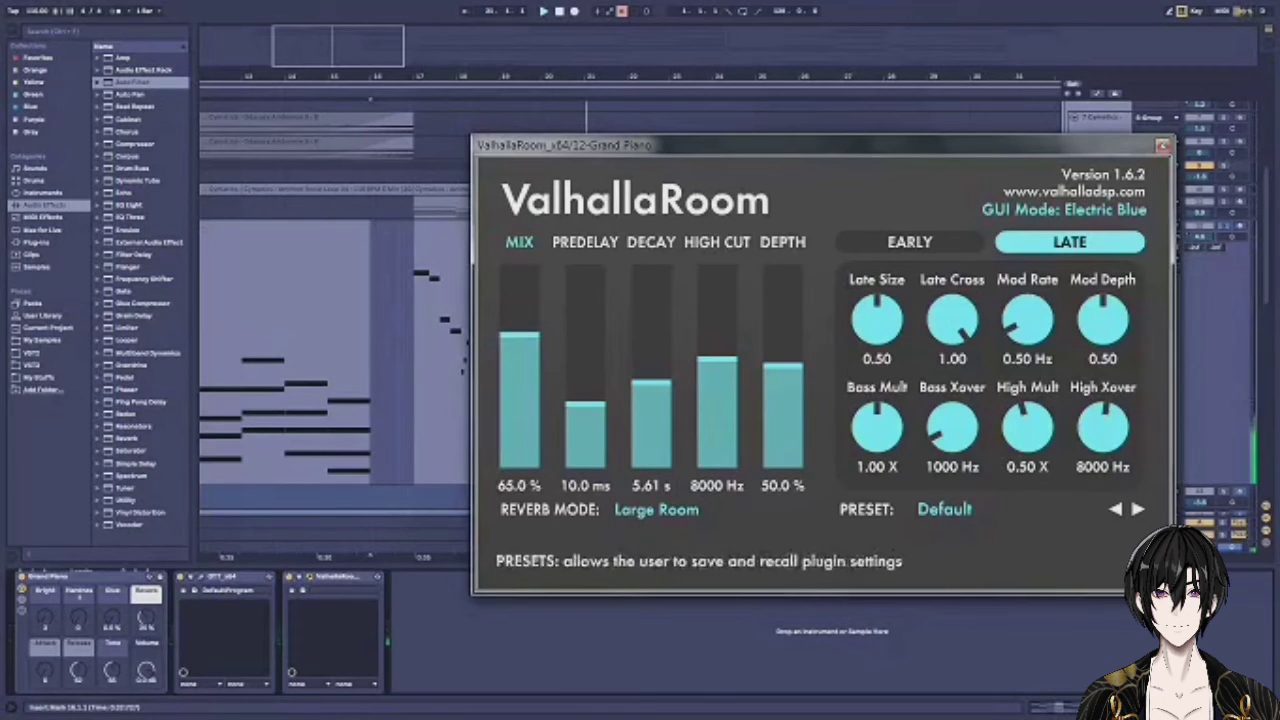
left_click_drag(45, 618, 45, 594)
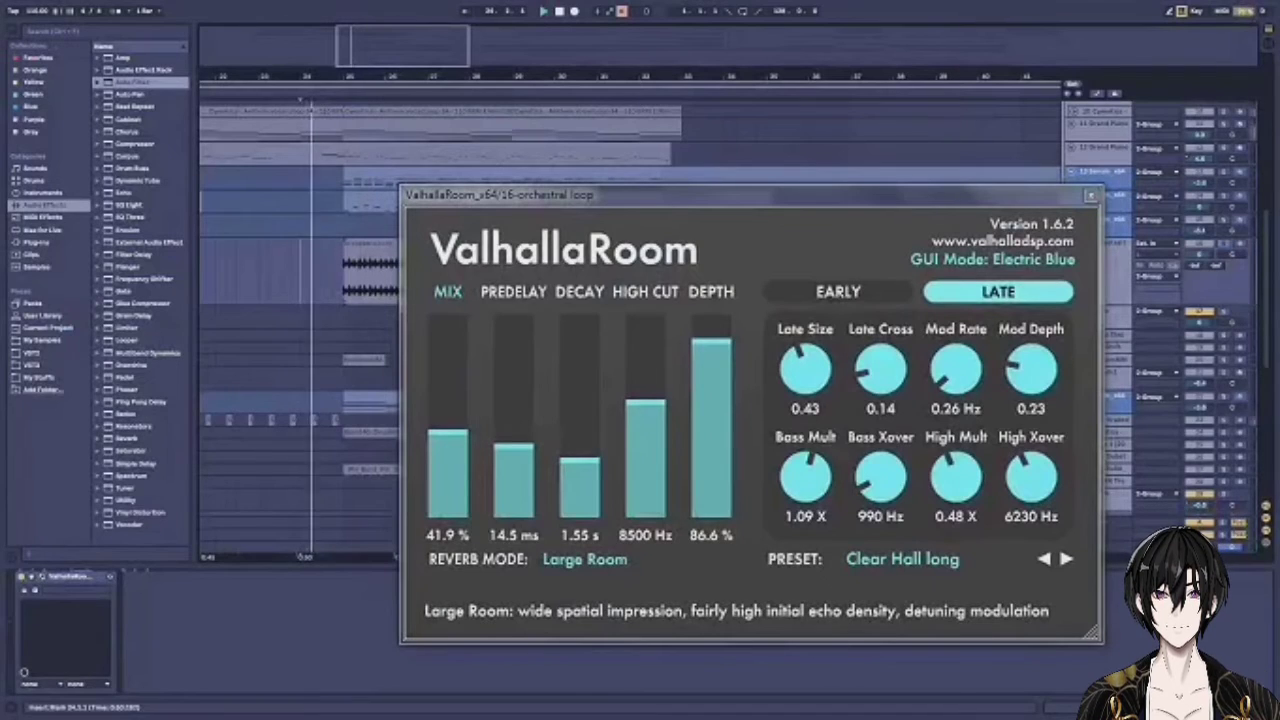
Reposition the ValhallaRoom window of the 16-orchestral loop track to examine its reverb settings
left_click_drag(720, 195, 696, 190)
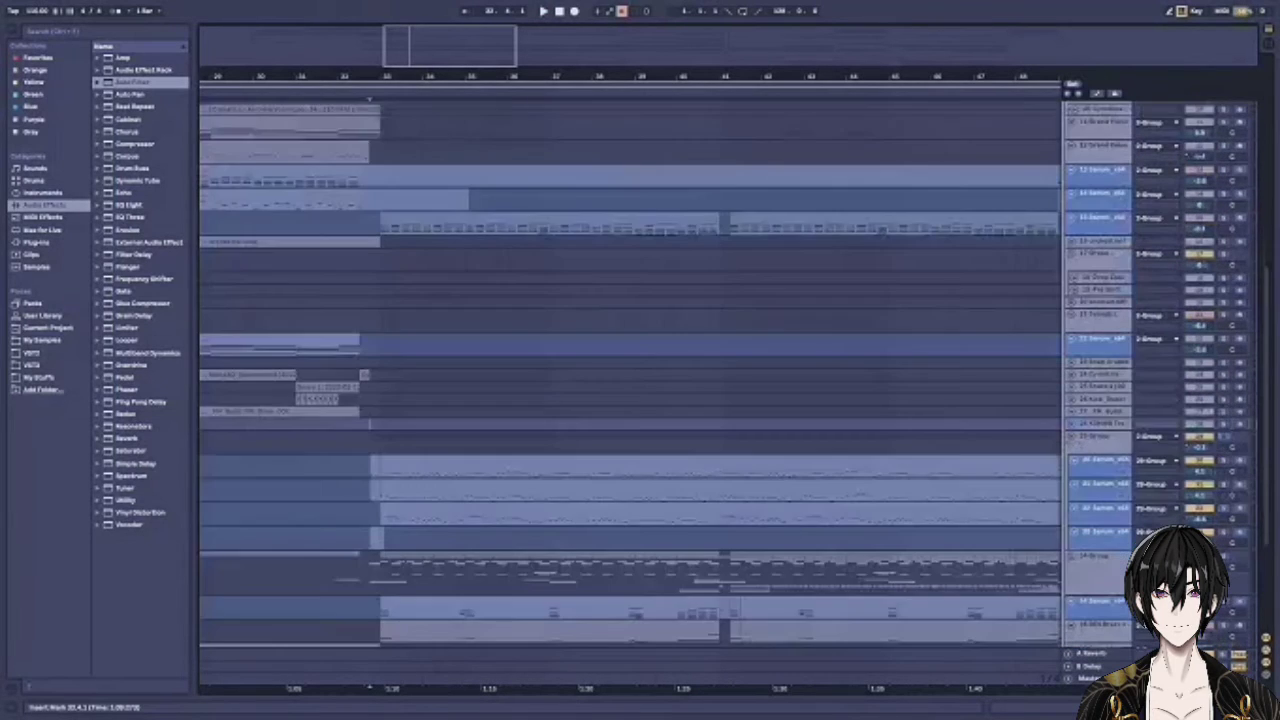
Unfold the track 31 Serum_x64 lane inside the 29 Group to show its melody notes from bar 33 on
scroll(630, 375, "down", 2)
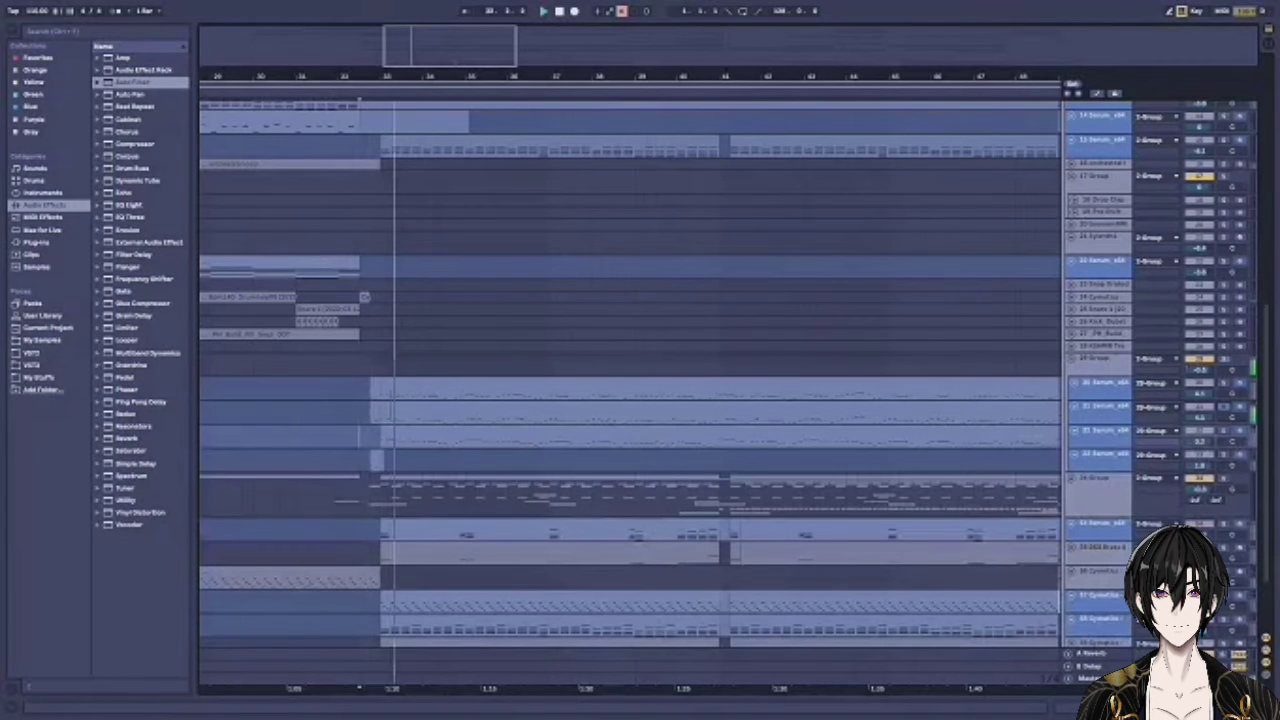
key("u")
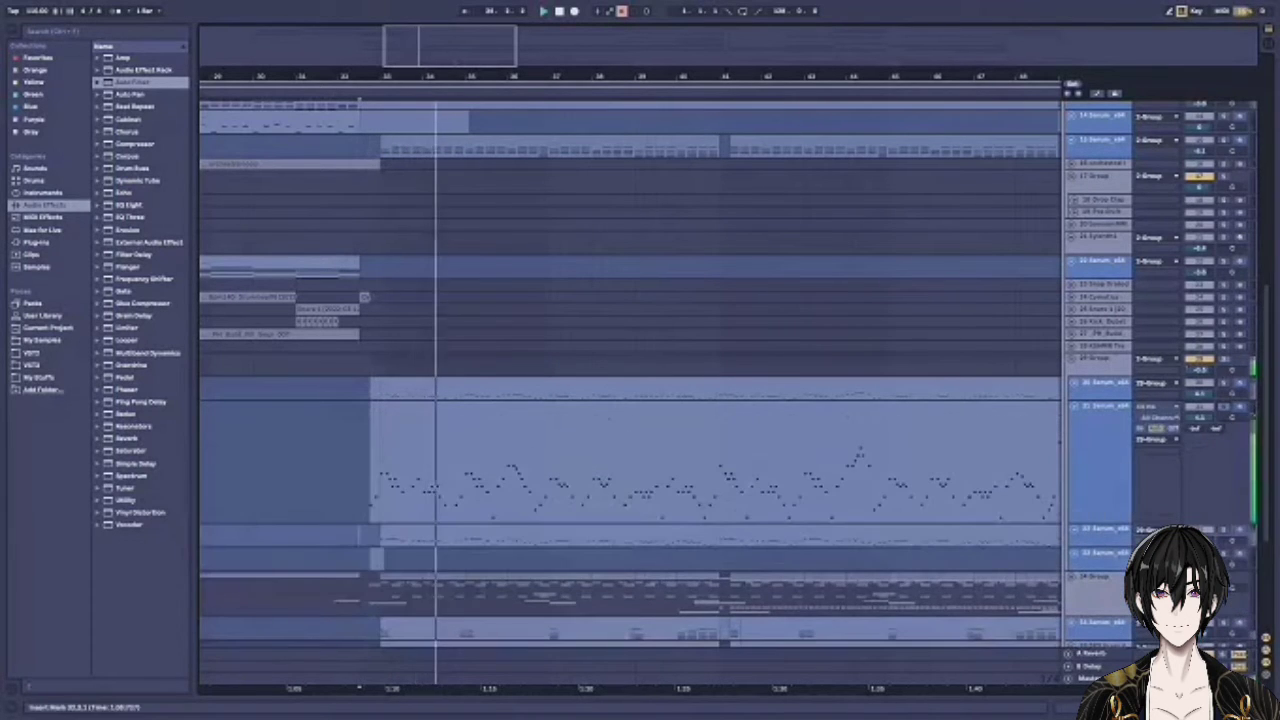
double_click(1104, 407)
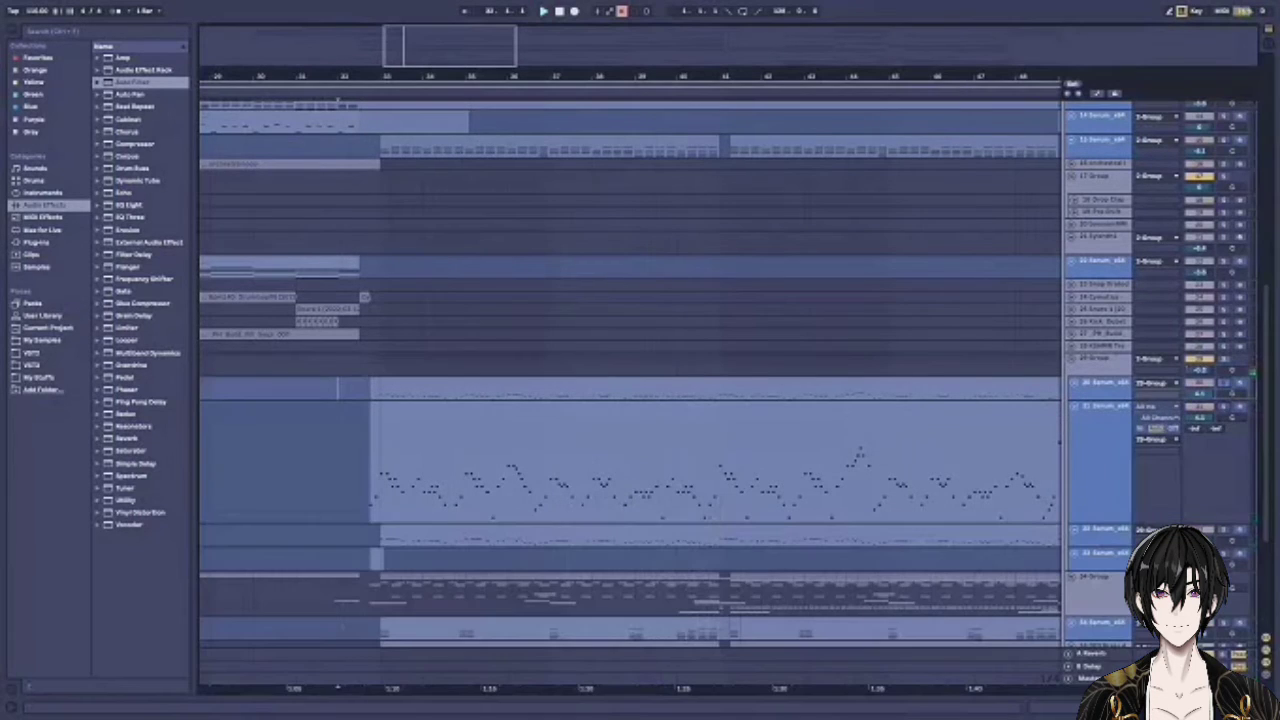
Play the drop from about bar 32 and show the device chains of the 58 Cymatics and 54 Serum_x64 tracks
key("space")
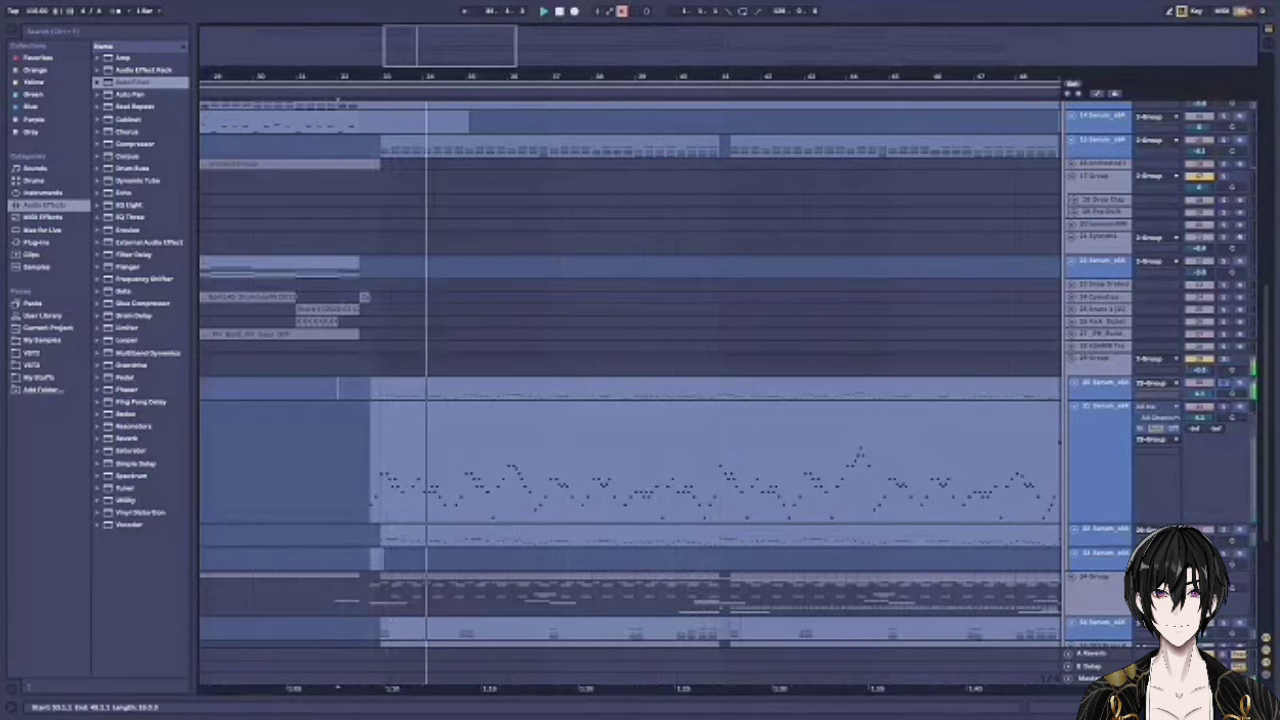
scroll(630, 400, "down", 1)
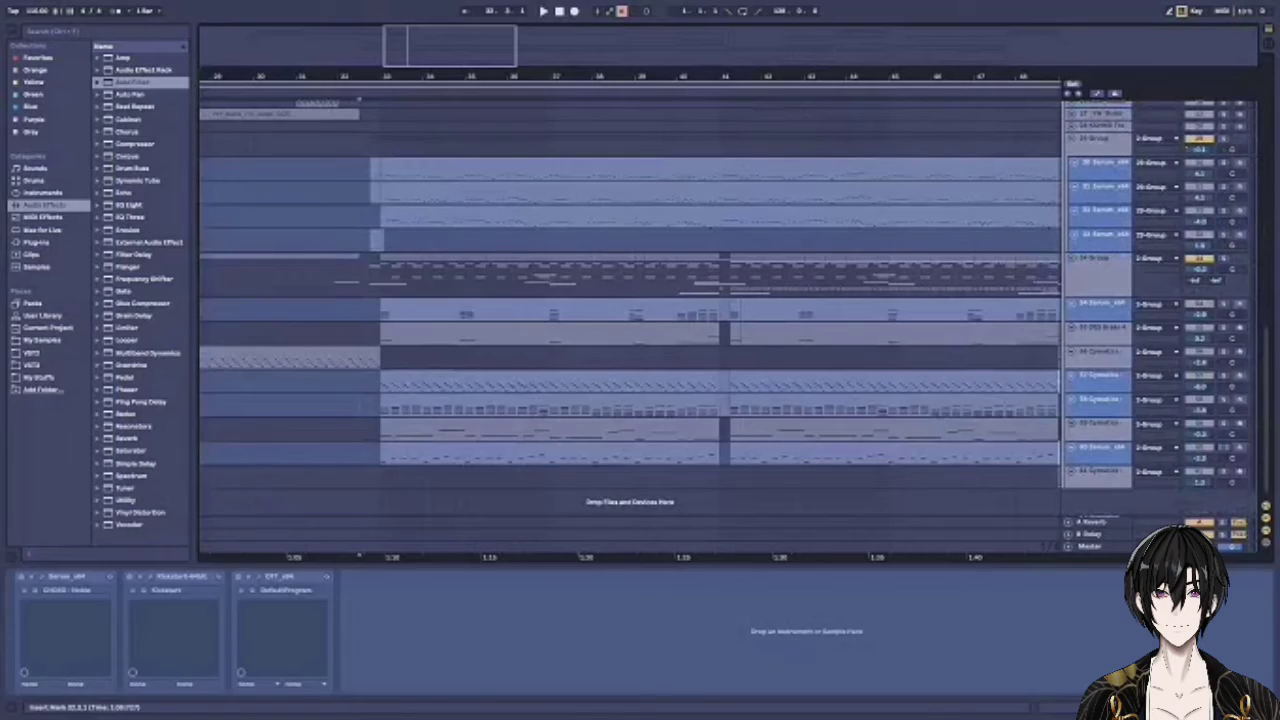
left_click(341, 403)
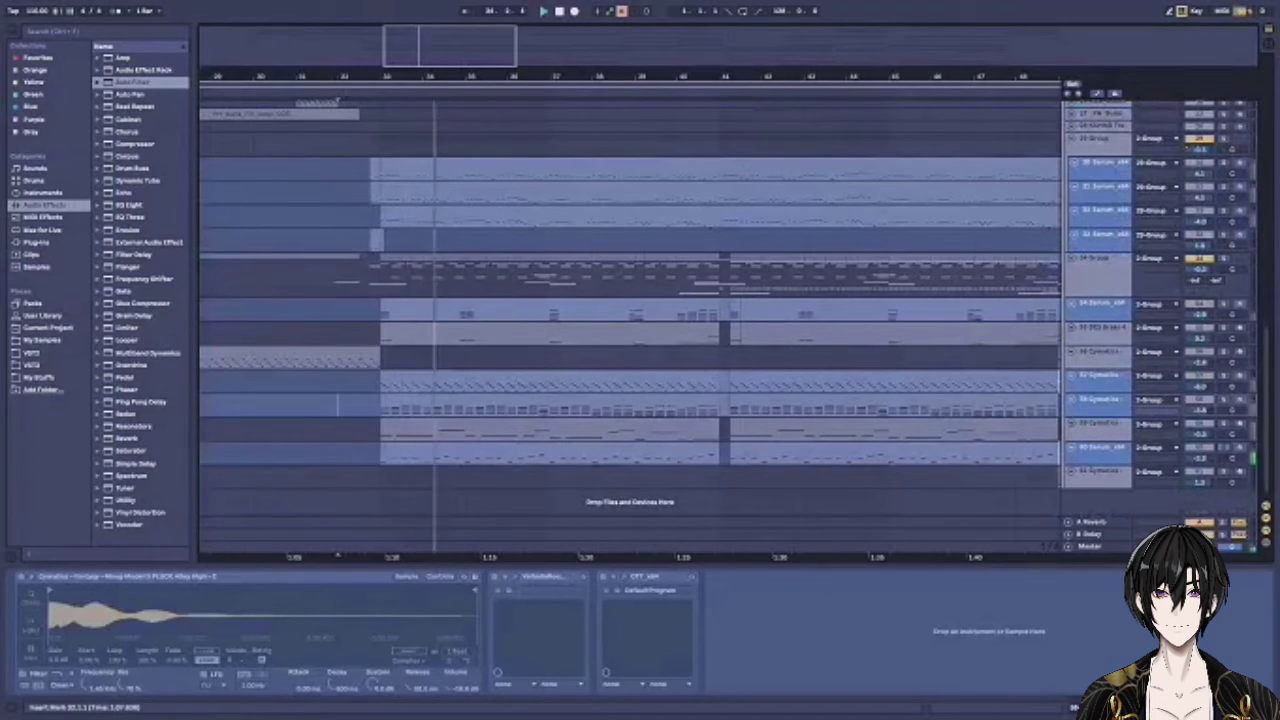
left_click(370, 310)
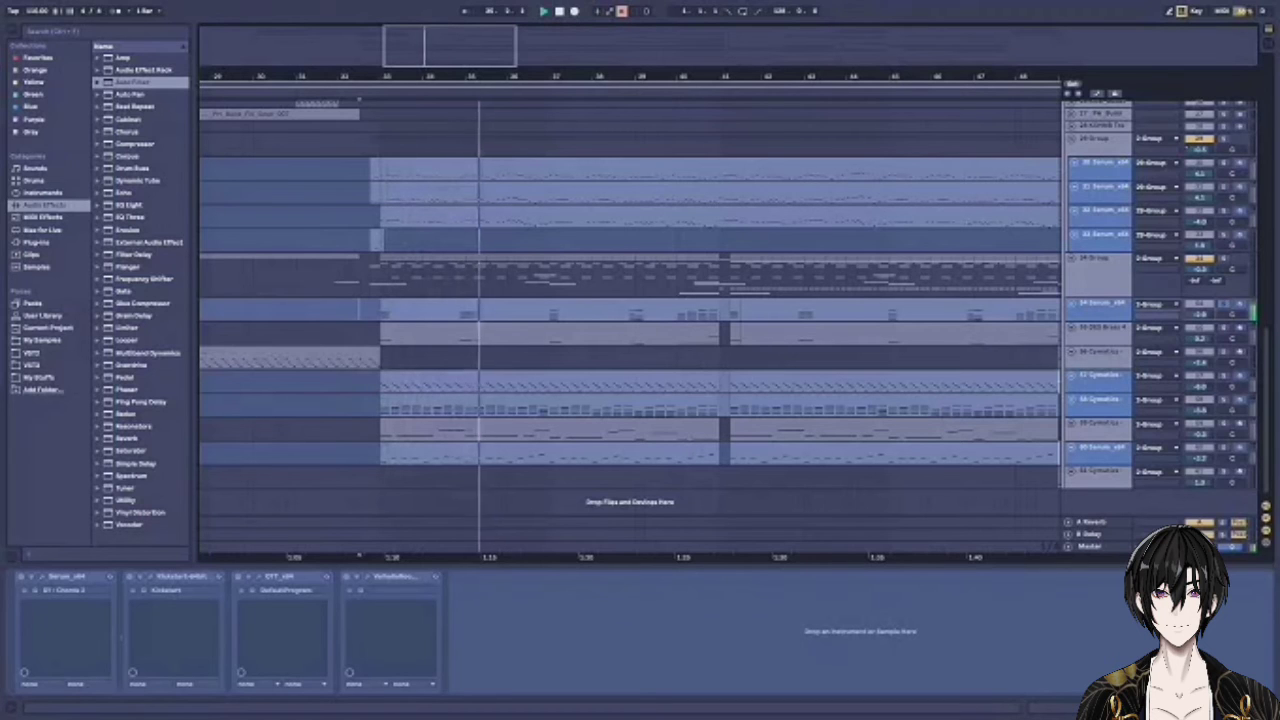
key("space")
key("space")
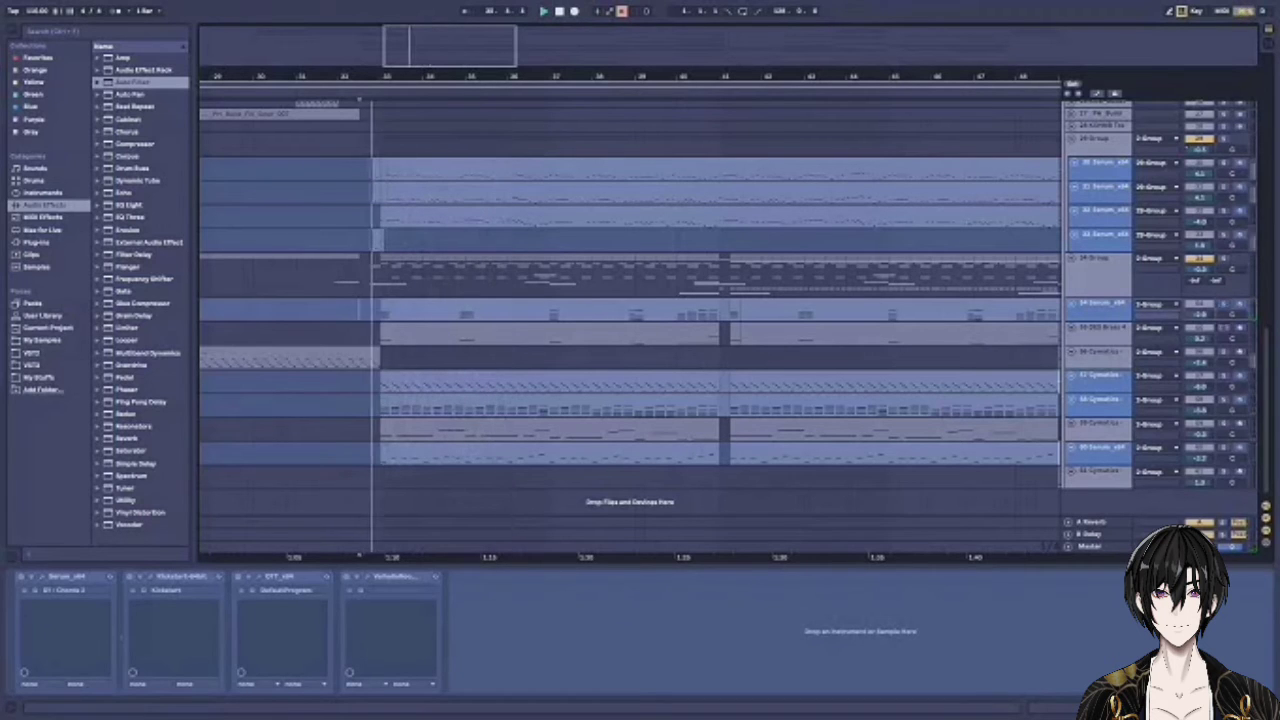
Unfold the 55 DES Brass 4 lane to show its notes and add the ValhallaRoom reverb to the track
left_click(1102, 328)
left_click(1071, 328)
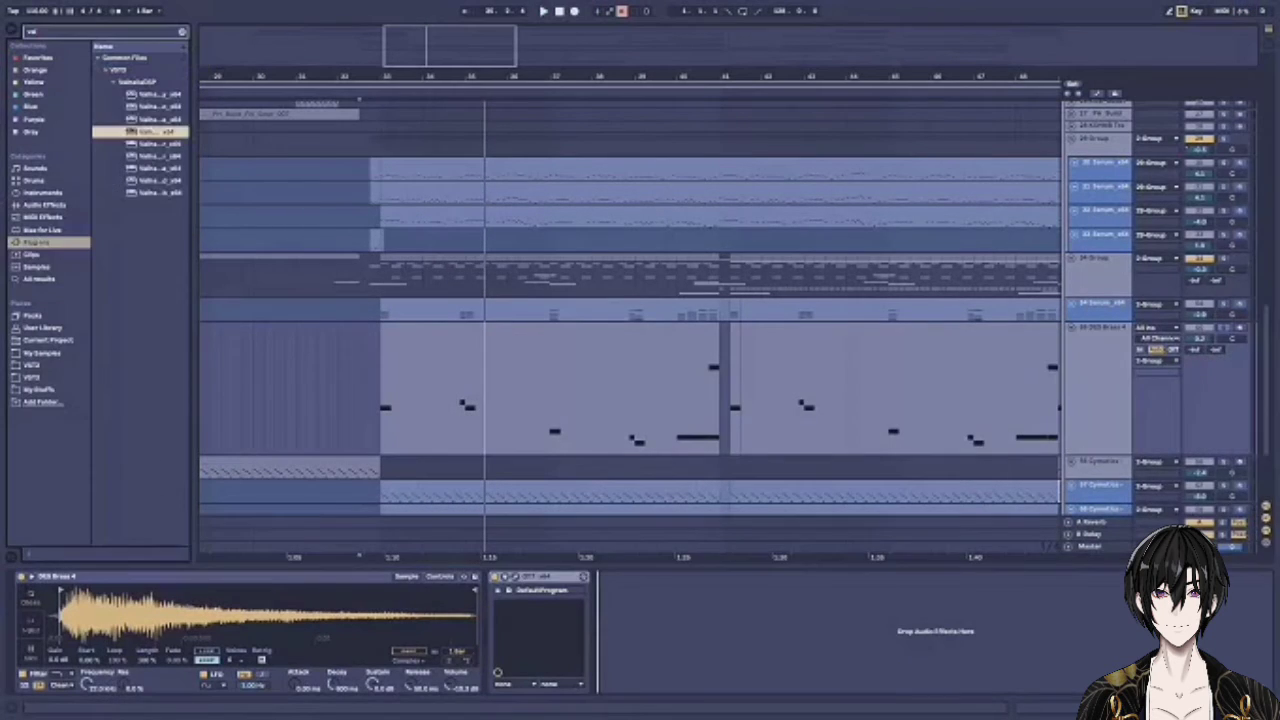
double_click(154, 132)
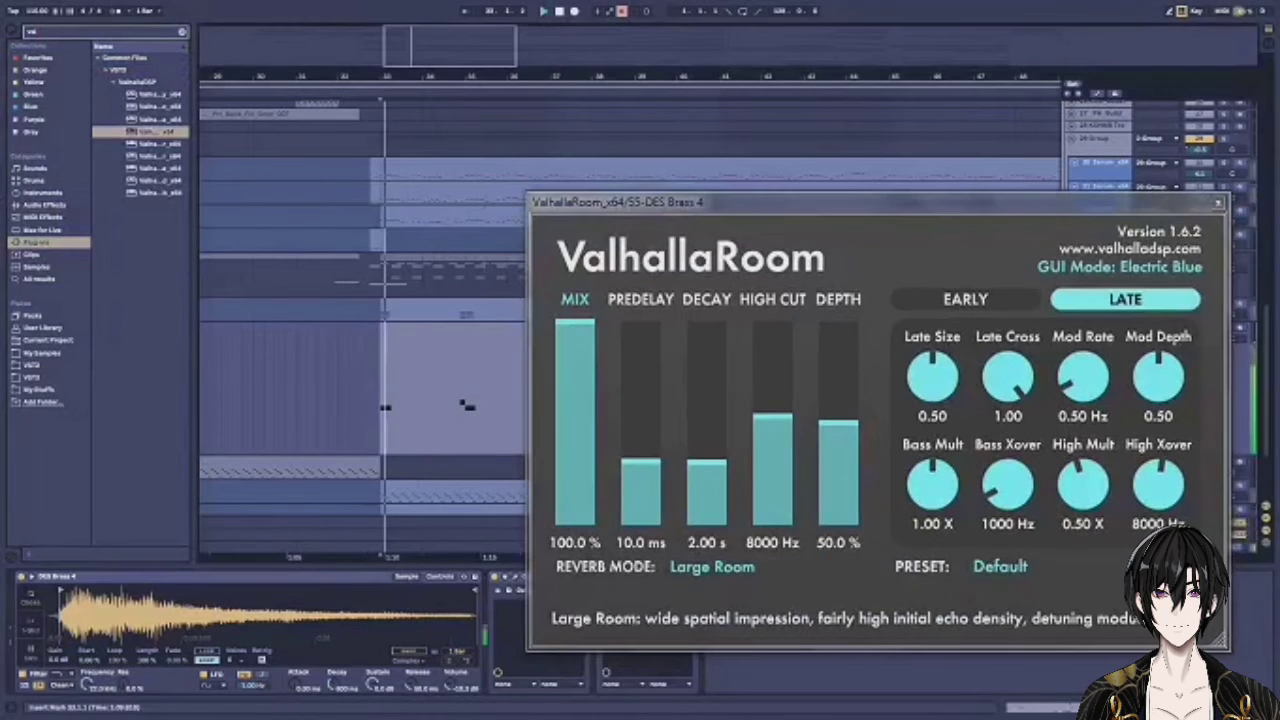
Set the DES Brass 4 ValhallaRoom decay to 8.17 s and depth to 59%, and lower its mix
left_click_drag(707, 423, 707, 428)
left_click_drag(838, 422, 838, 404)
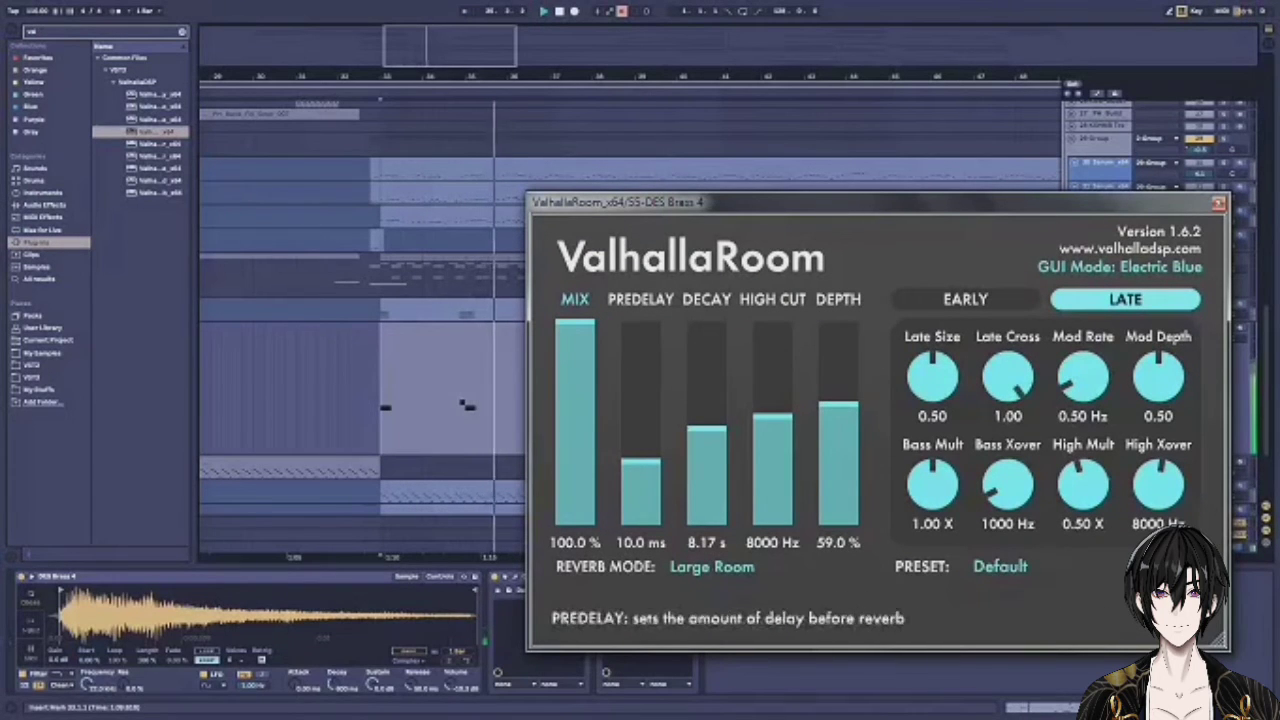
left_click_drag(575, 322, 575, 402)
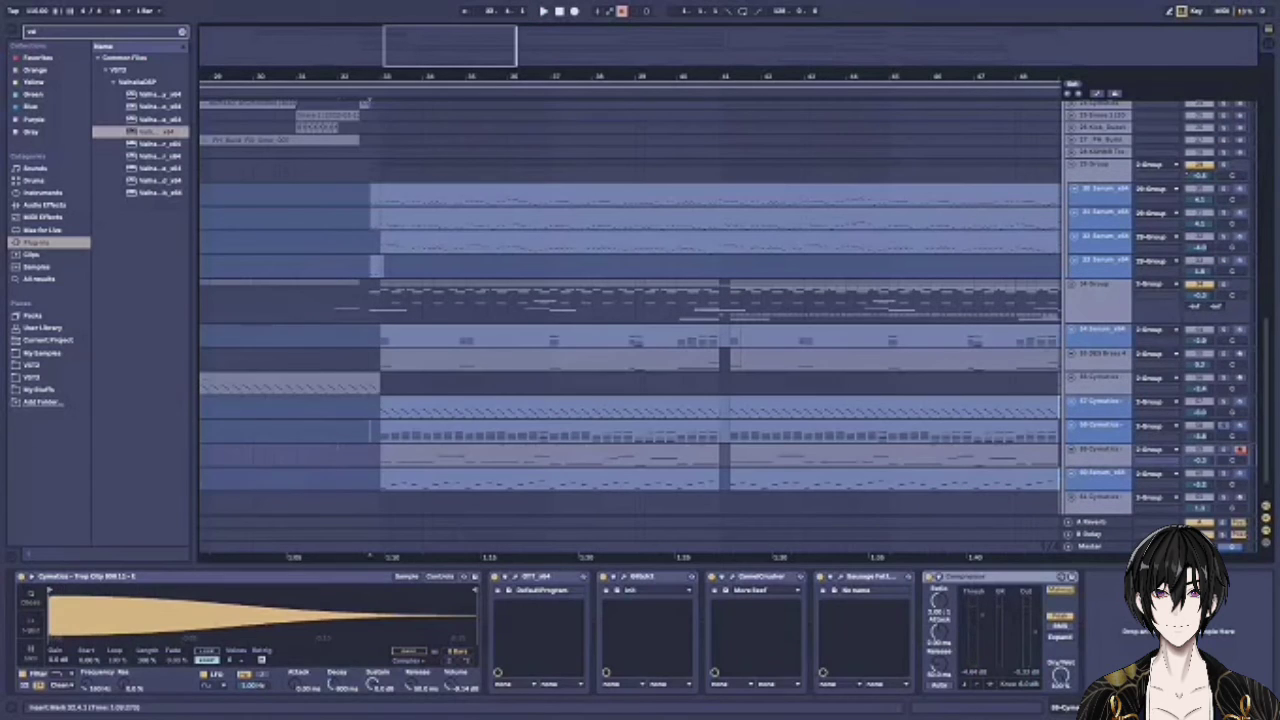
Assign the 34 Group's track colour to its grouped tracks and clips and play the drop
key("space")
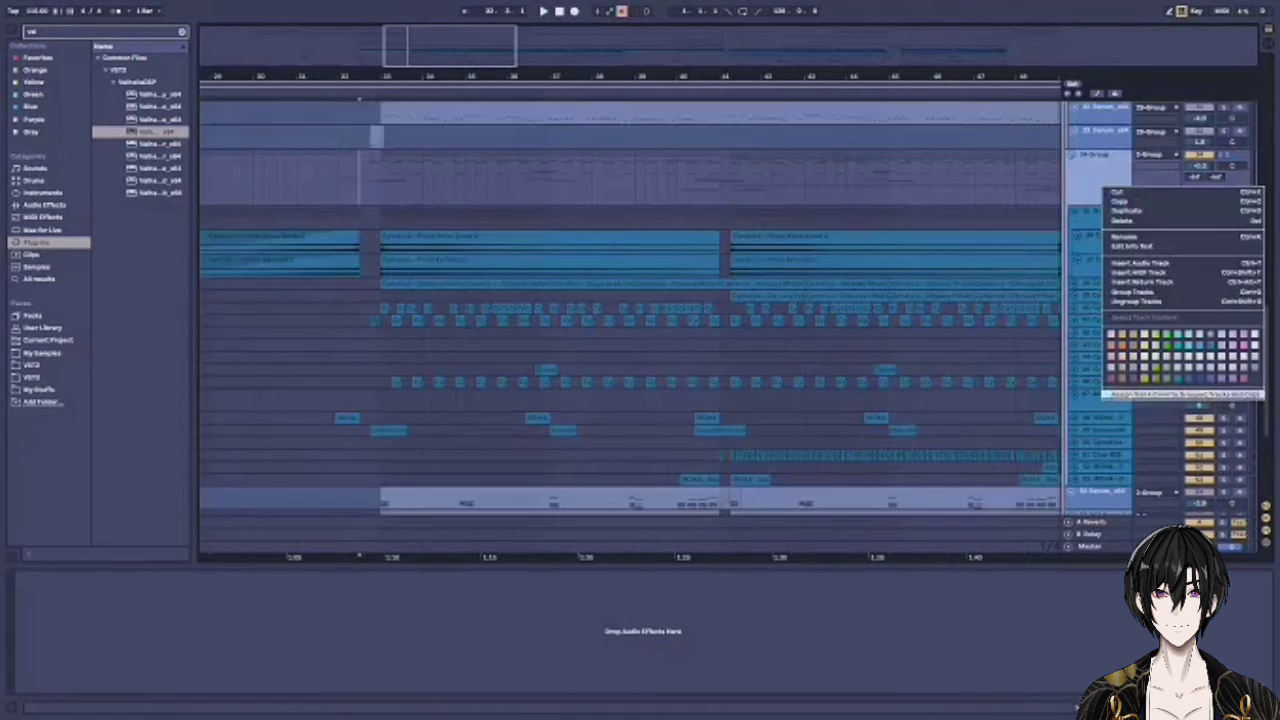
left_click(1165, 395)
key("space")
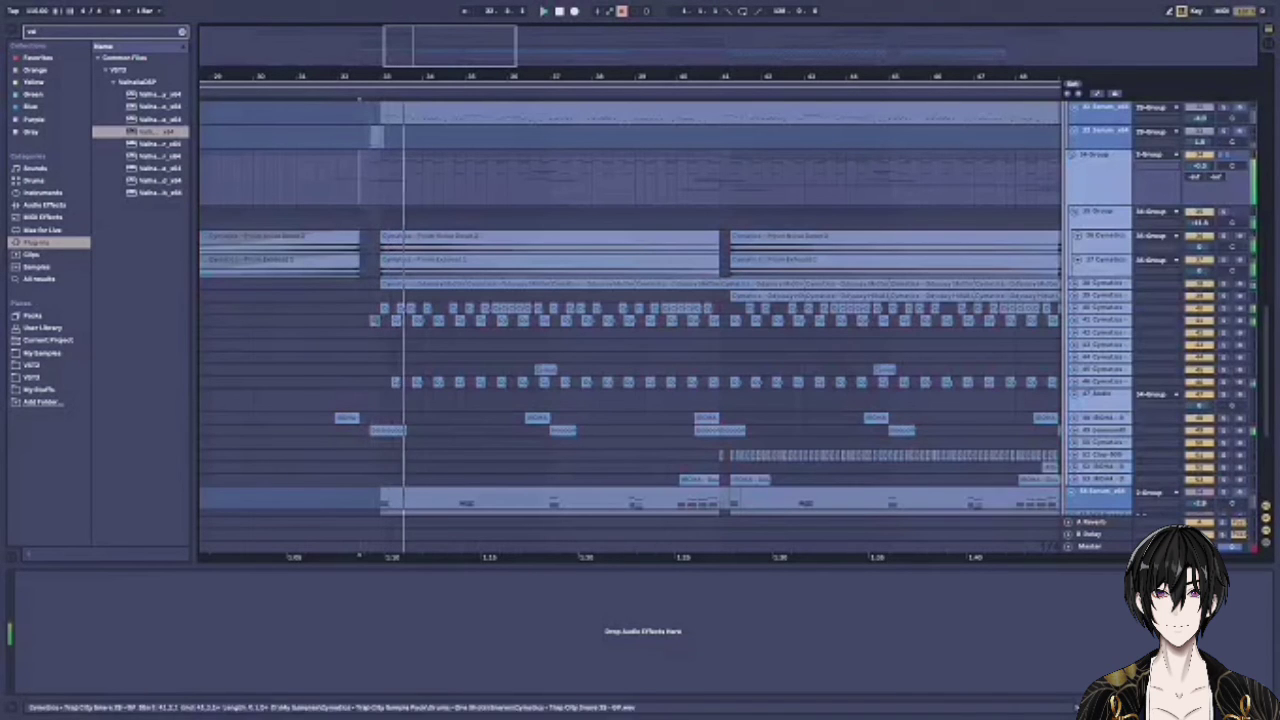
Recolour the 34 Group header white and return it to light blue
right_click(1110, 180)
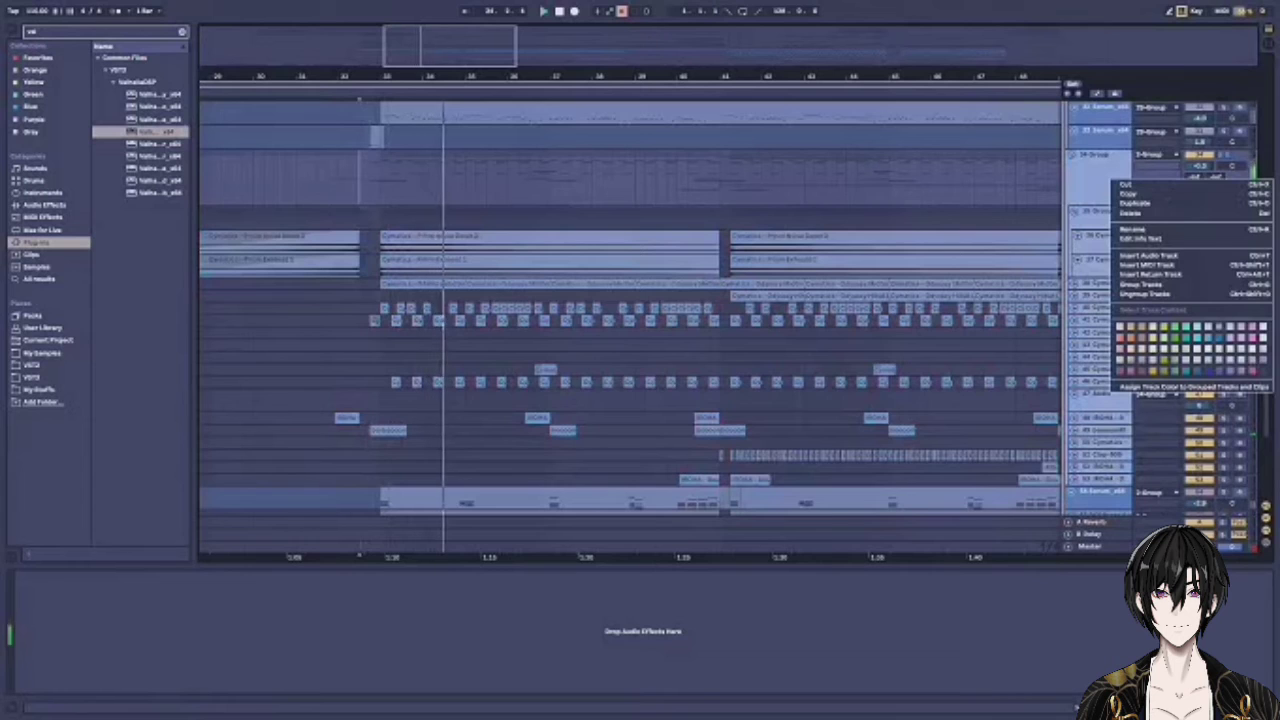
left_click(1263, 327)
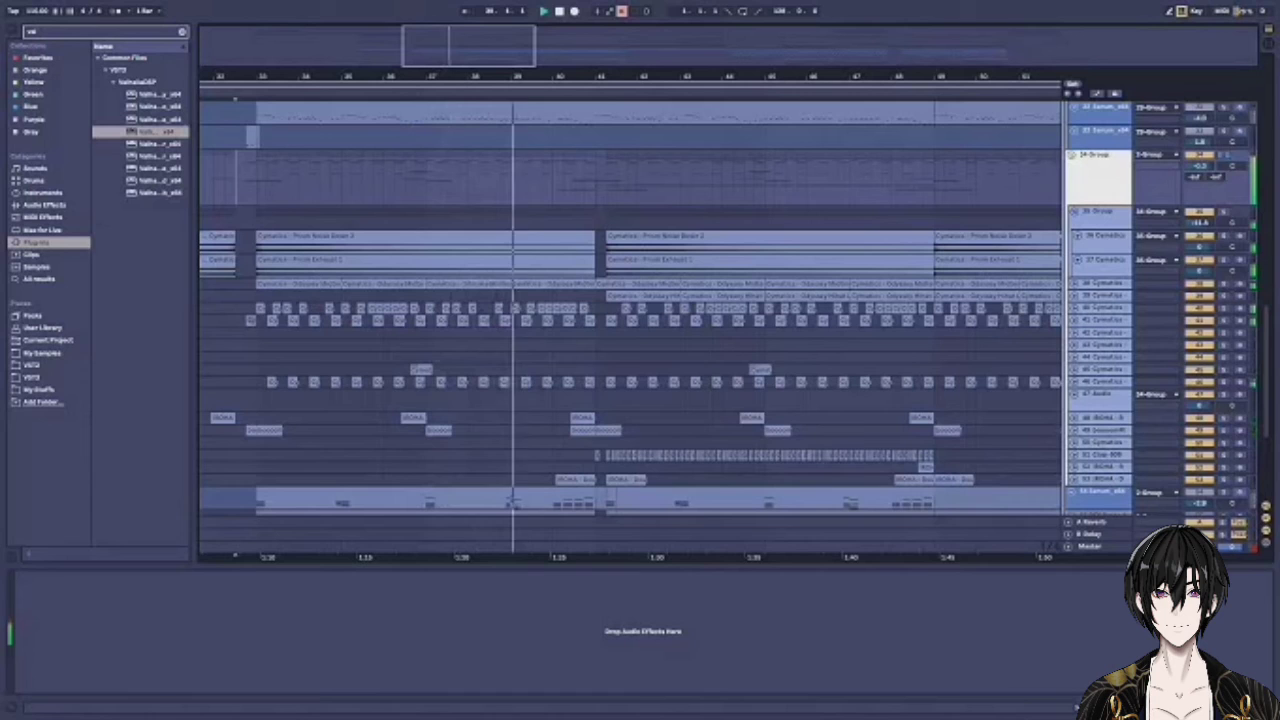
right_click(1101, 196)
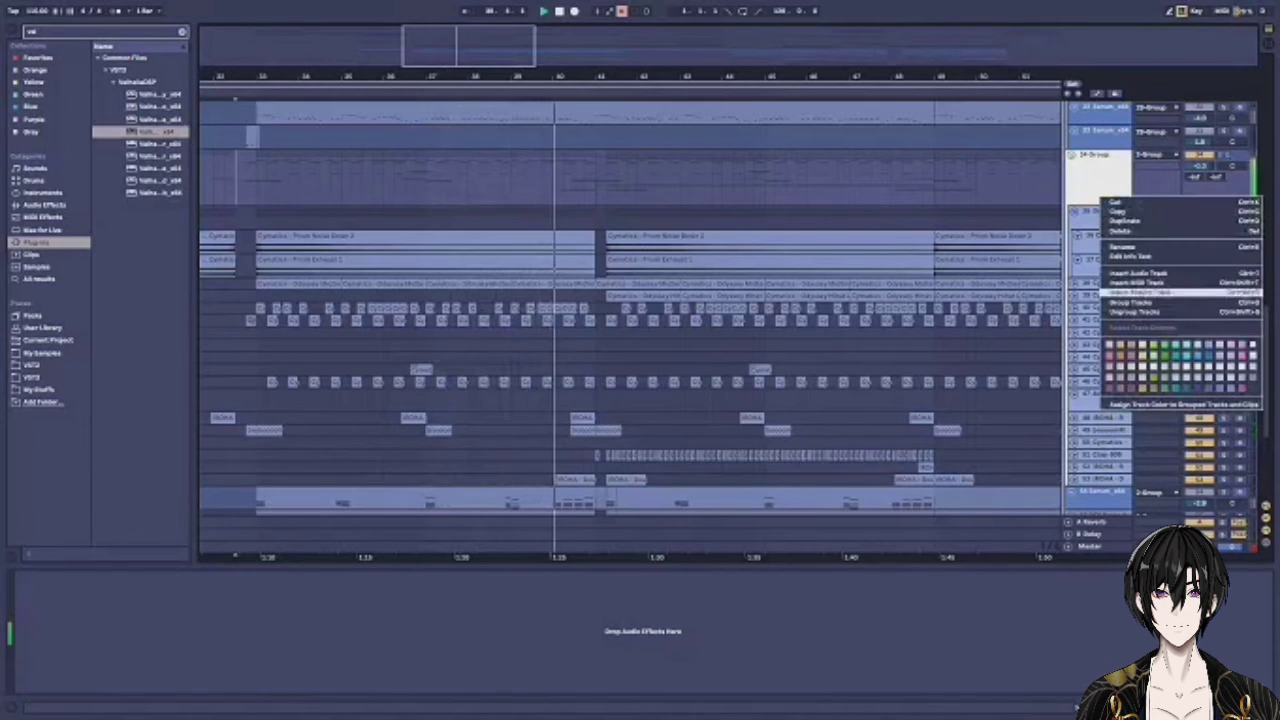
left_click(1208, 345)
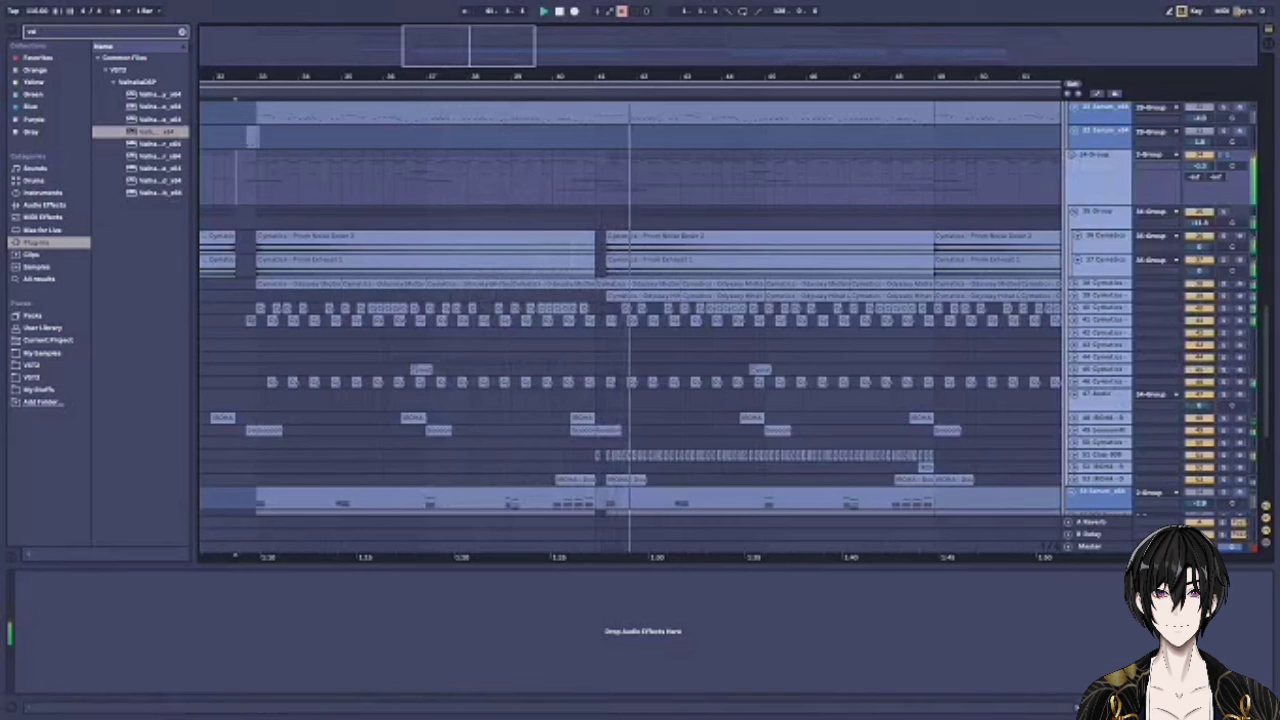
Enlarge the 51 Clap 808 lane to examine its clips
mouse_move(1100, 461)
left_mouse_down()
mouse_move(1100, 485)
mouse_move(1100, 461)
mouse_move(1100, 473)
left_mouse_up()
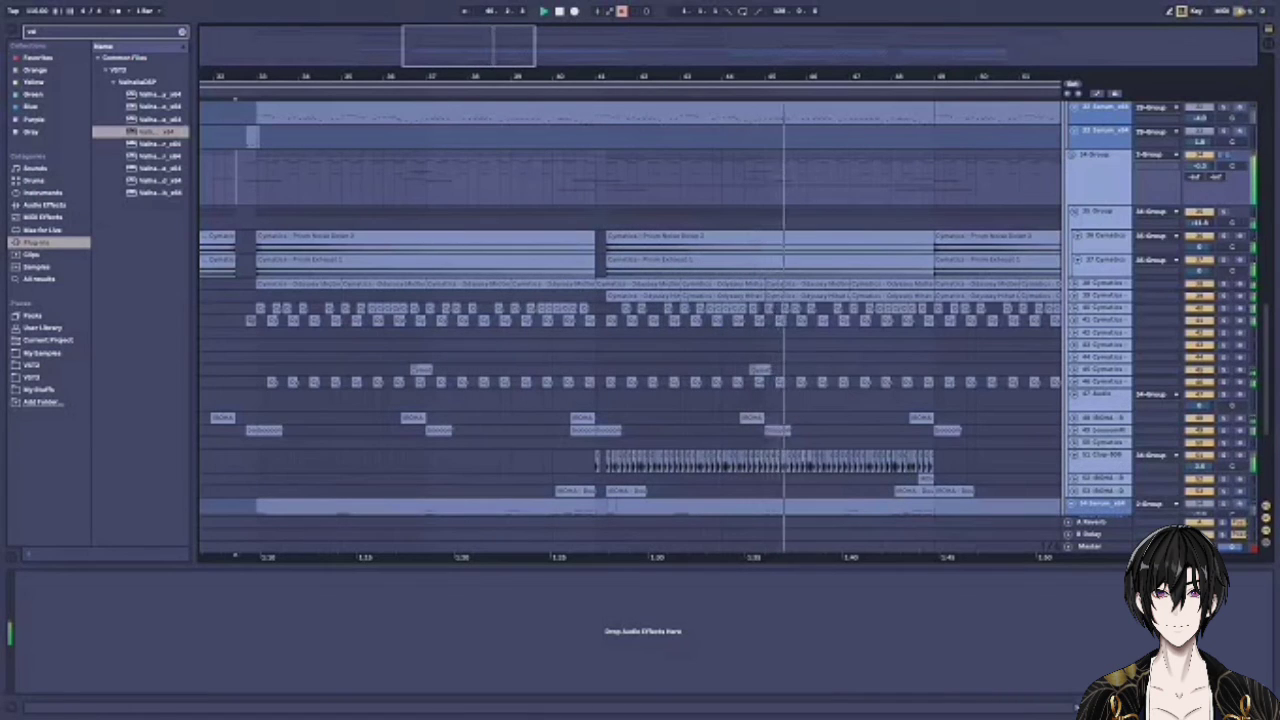
left_click(1074, 455)
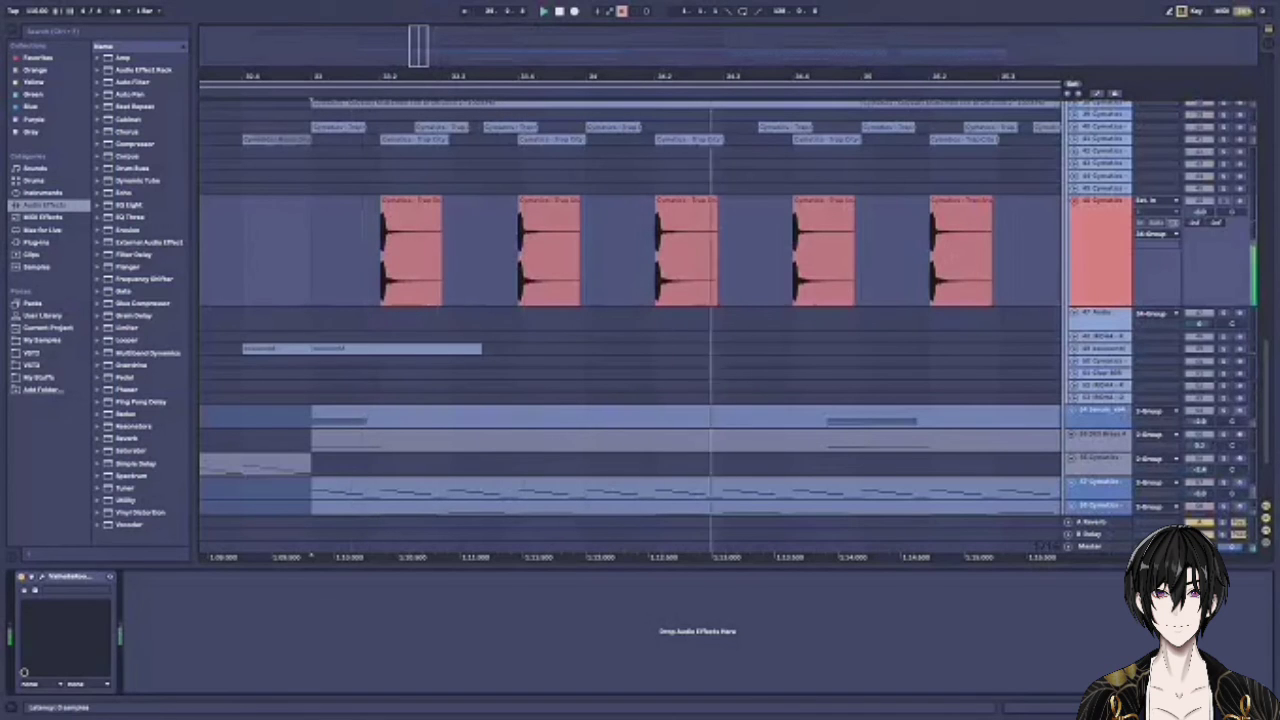
Examine the ValhallaRoom window on the 46 Cymatics track and close it
left_click(41, 577)
left_click_drag(480, 154, 820, 271)
left_click(1231, 270)
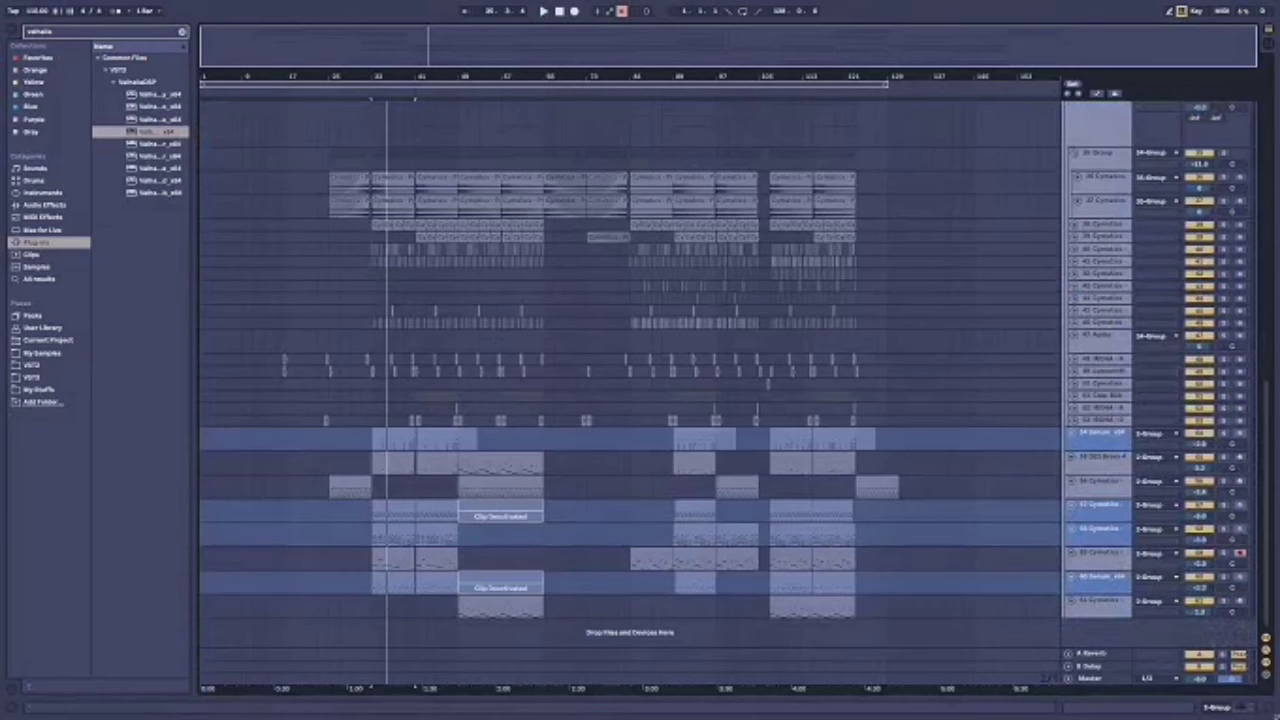
Play the full arrangement of the drop from bar 33, with the timeline magnified around it
left_click(371, 274)
scroll(340, 274, "up", 8)
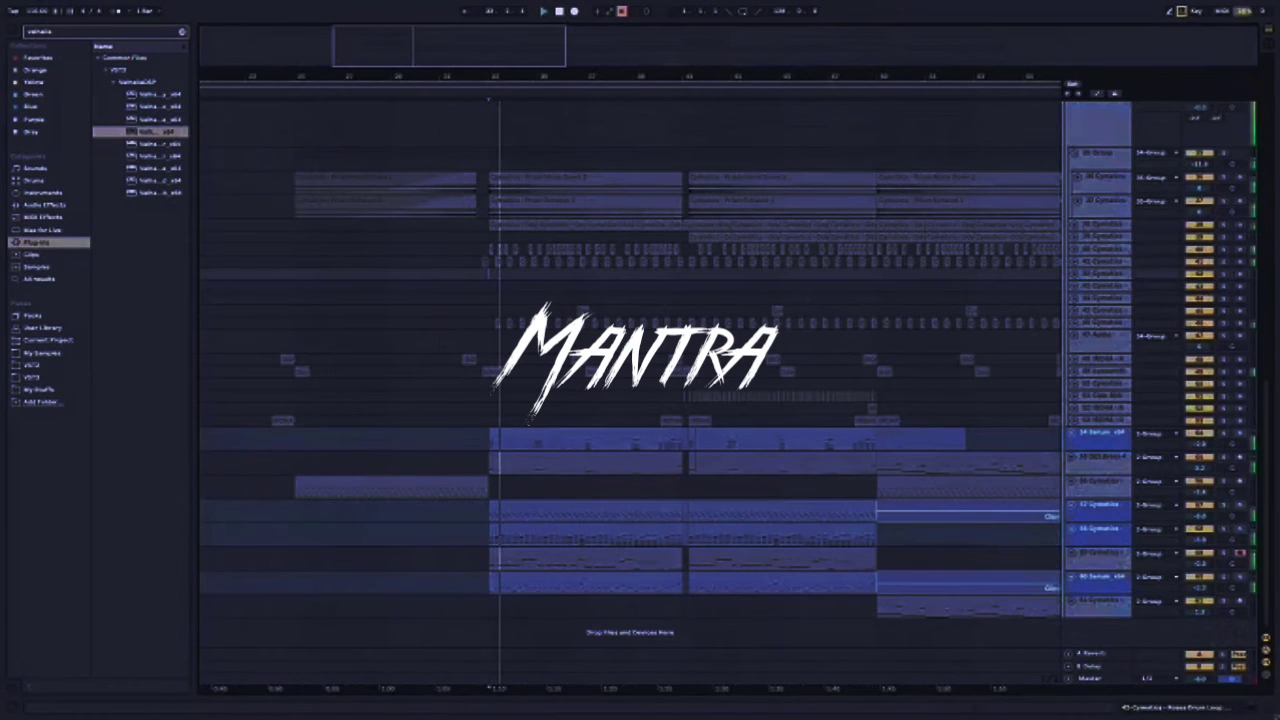
key("plus")
key("plus")
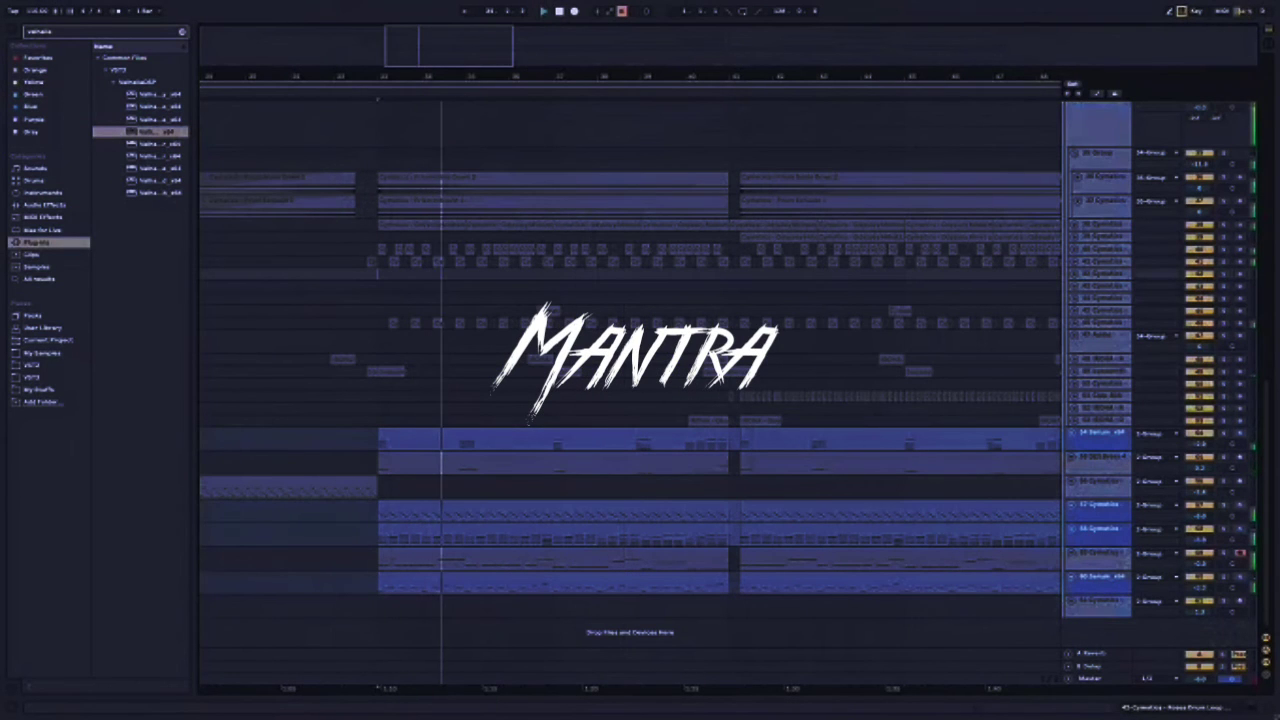
Clear the valhalla plug-in search and resize the browser, narrowing it and restoring its width while looking over the tracks
left_click(182, 32)
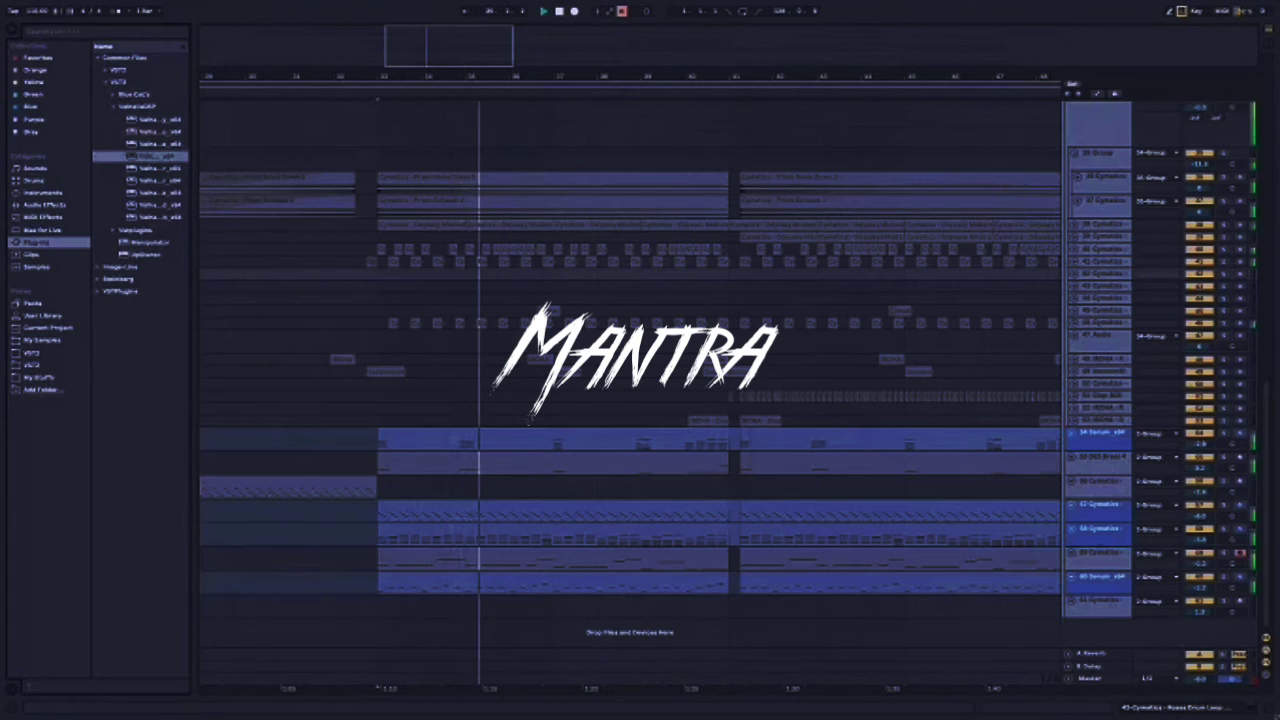
left_click_drag(194, 300, 58, 300)
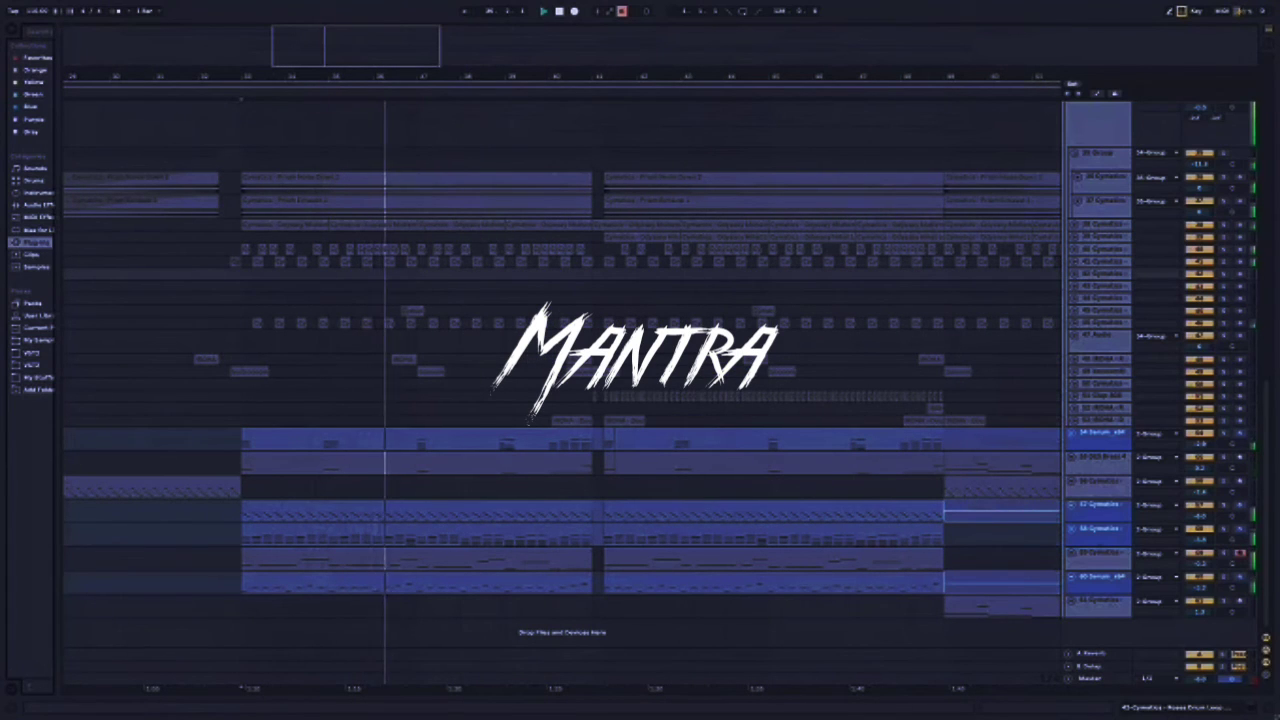
left_click_drag(58, 300, 78, 300)
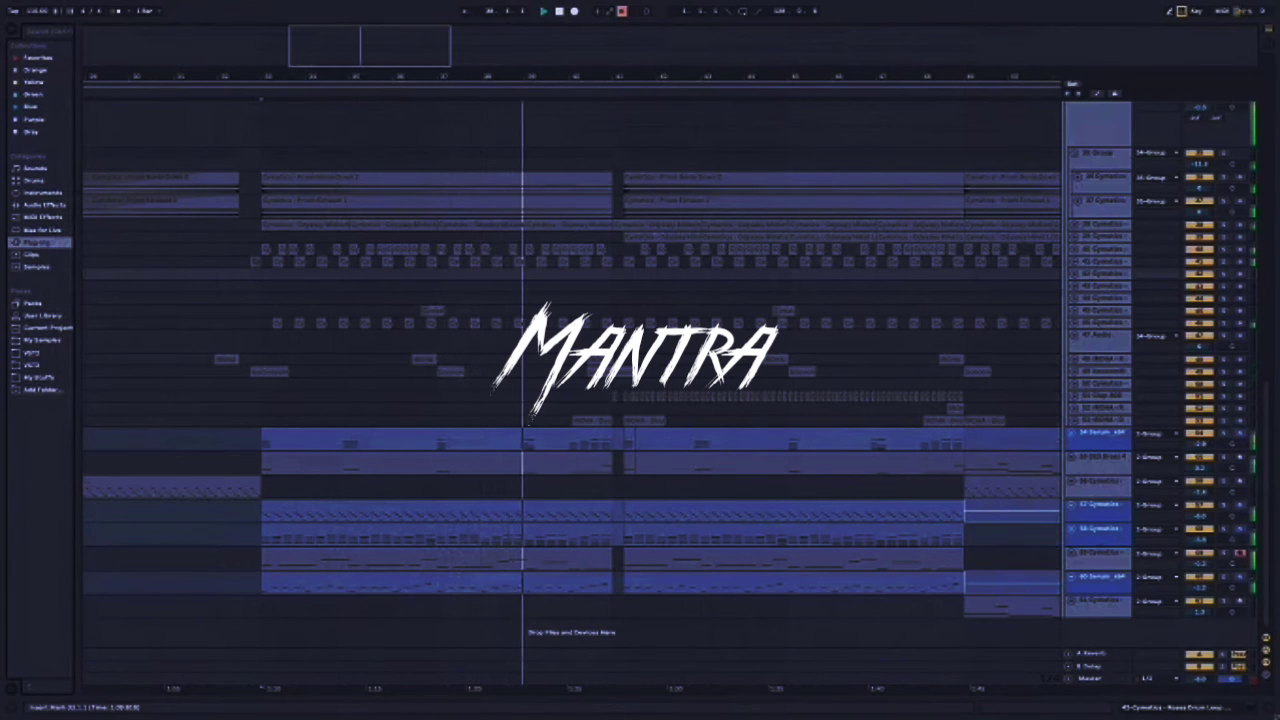
scroll(572, 390, "up", 10)
scroll(572, 390, "up", 10)
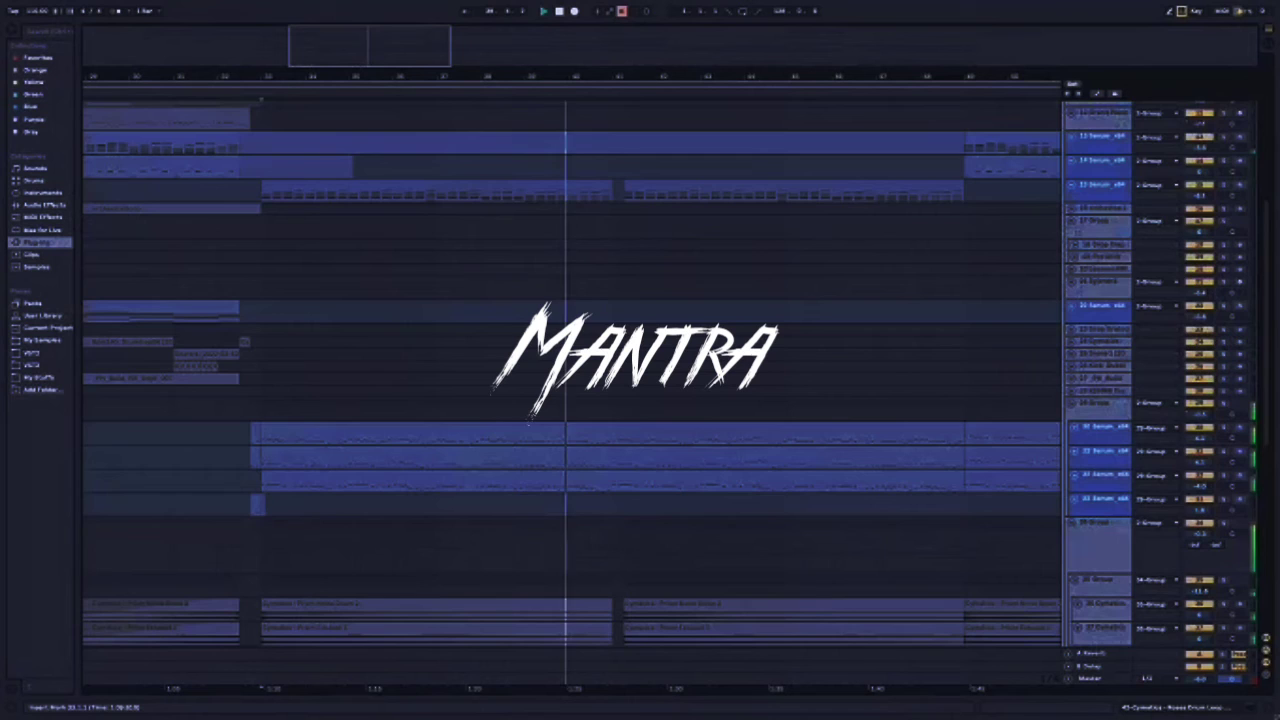
scroll(572, 390, "up", 4)
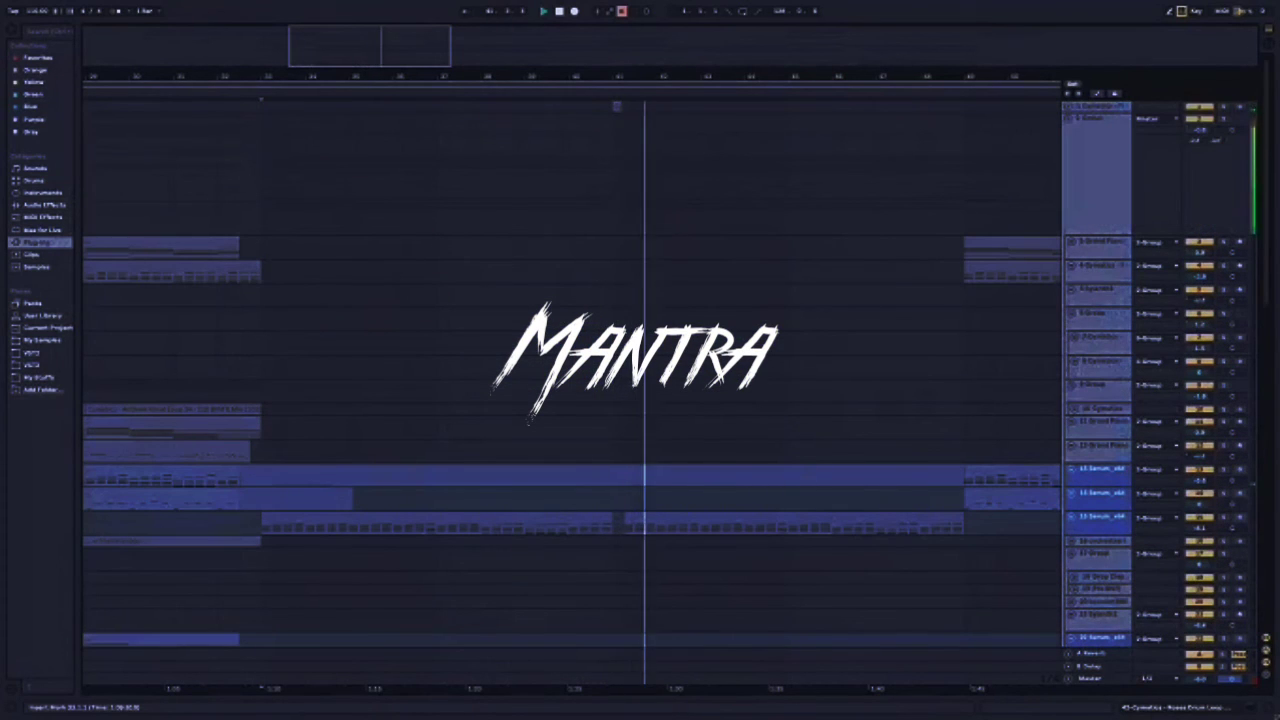
scroll(572, 390, "down", 11)
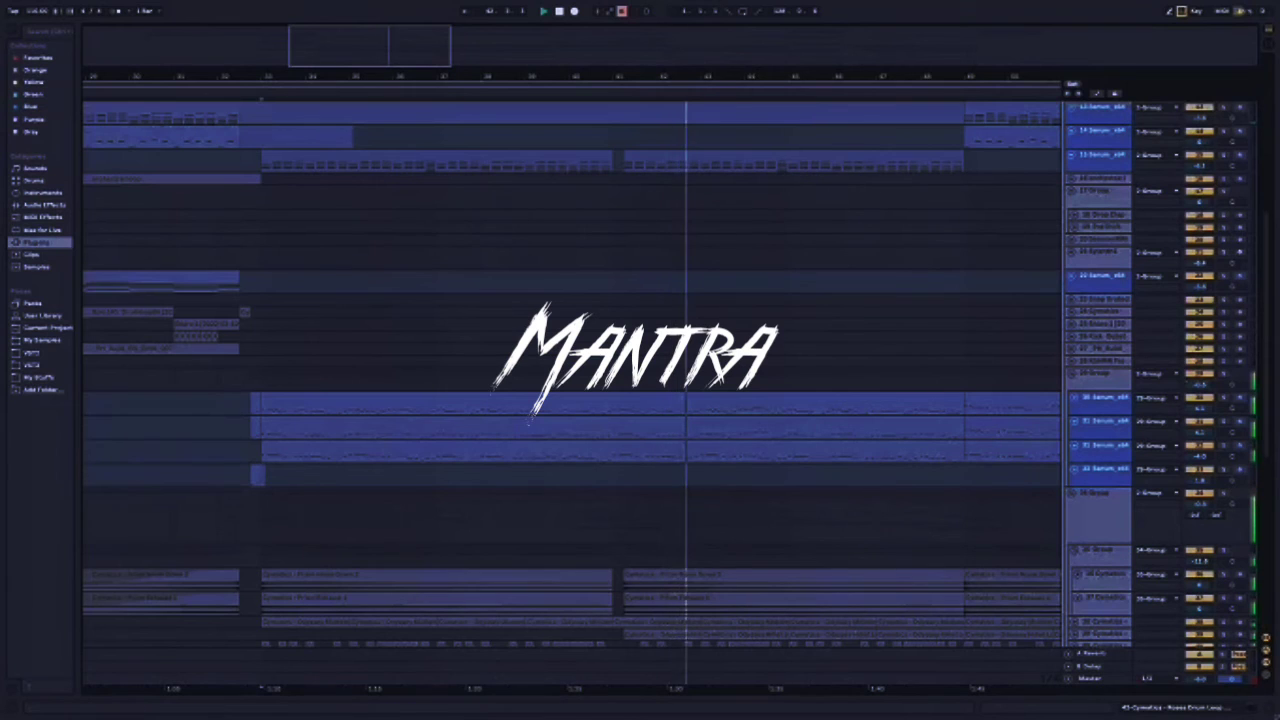
left_click_drag(79, 370, 198, 370)
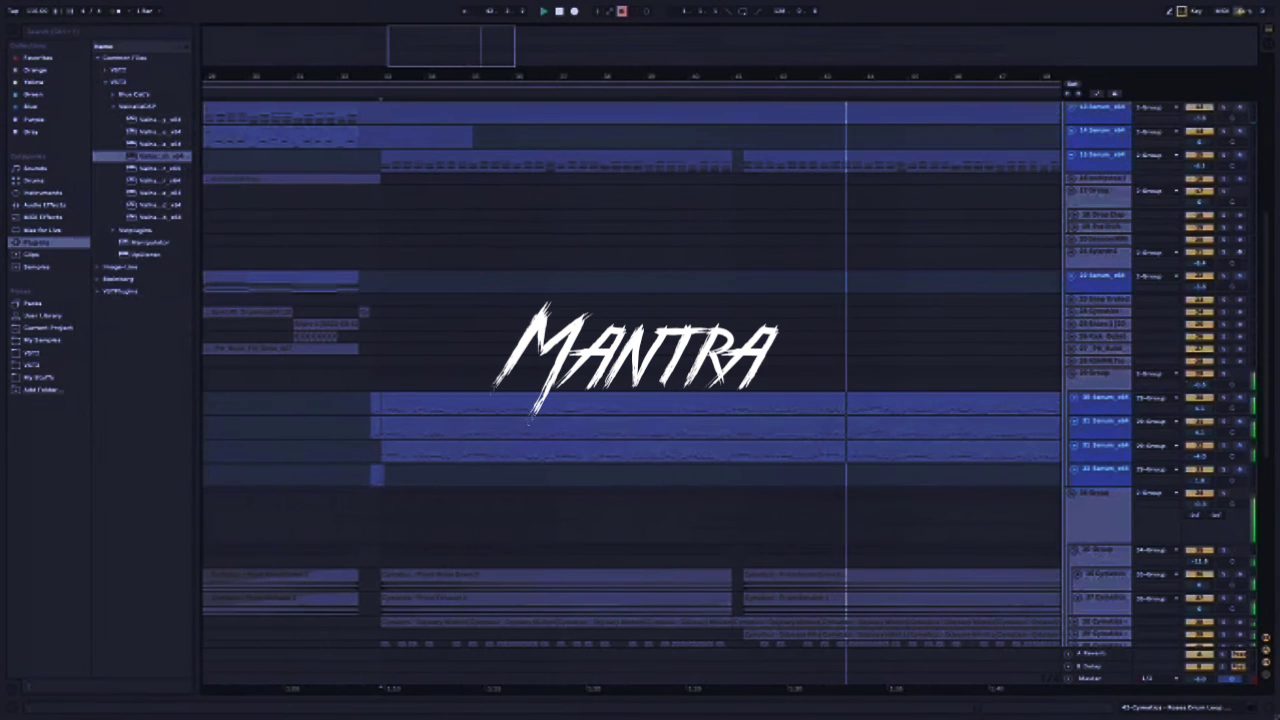
Show the Audio Effects in the browser, collapse the Resonators presets and select Amp
left_click(44, 205)
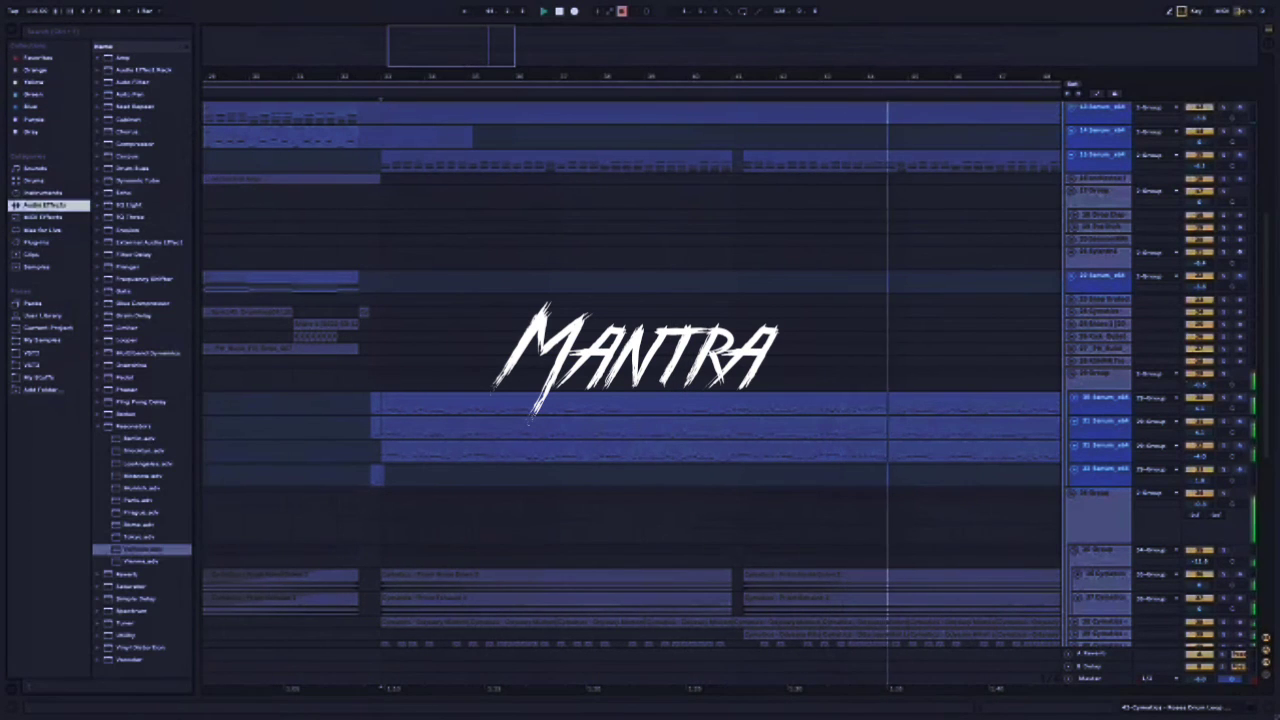
left_click(97, 426)
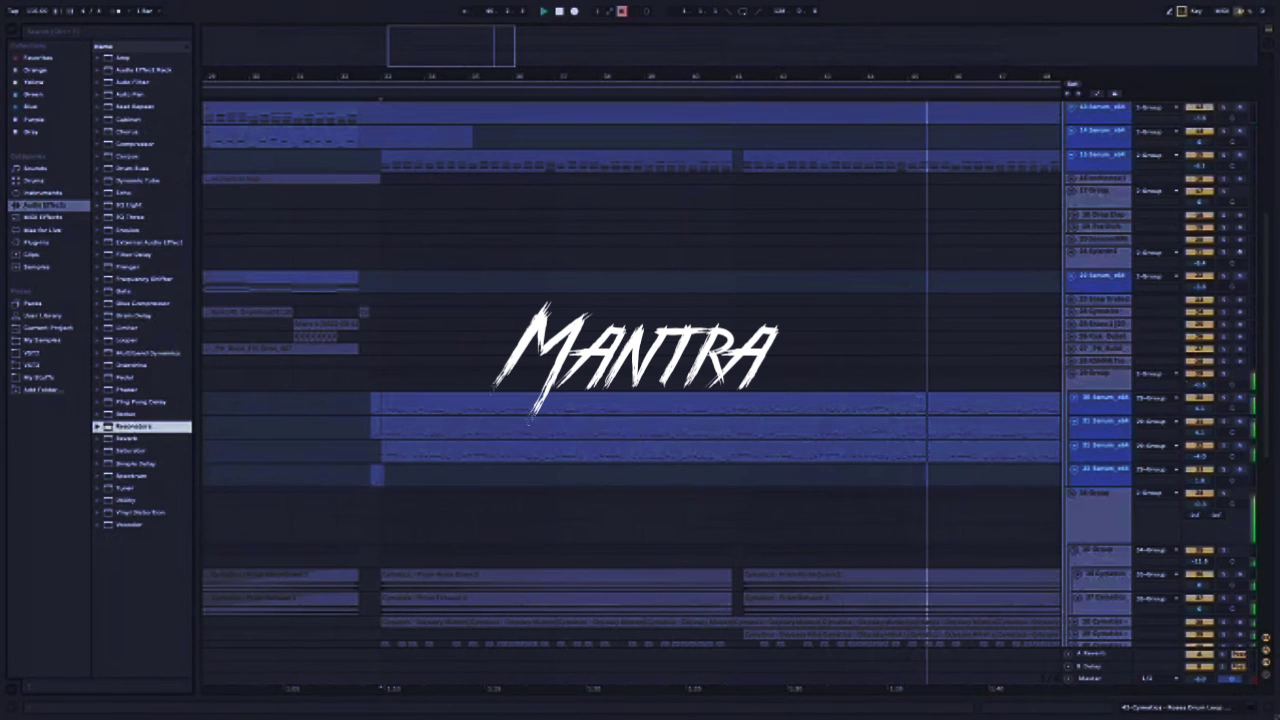
left_click(123, 58)
Delete the clip content of bars 65 to 72 on the tracks from 3-Grand Piano through 12-Grand Piano
scroll(632, 400, "down", 2)
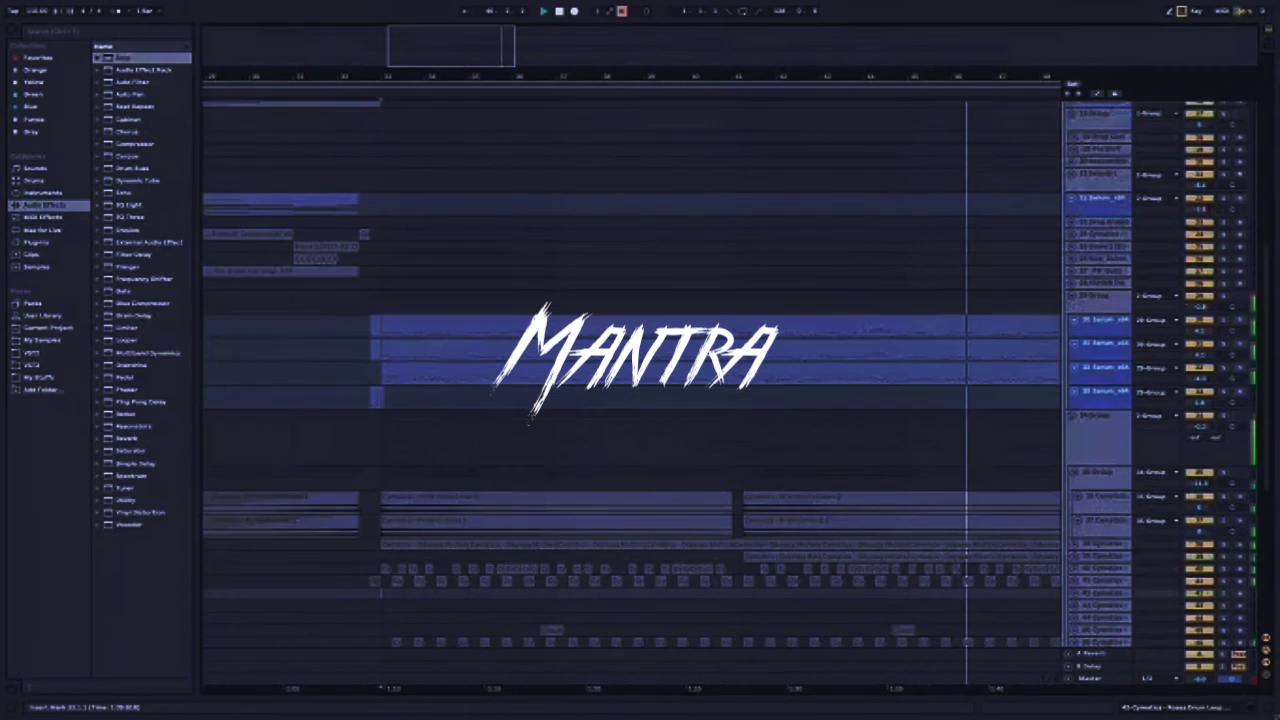
scroll(529, 421, "down", 7)
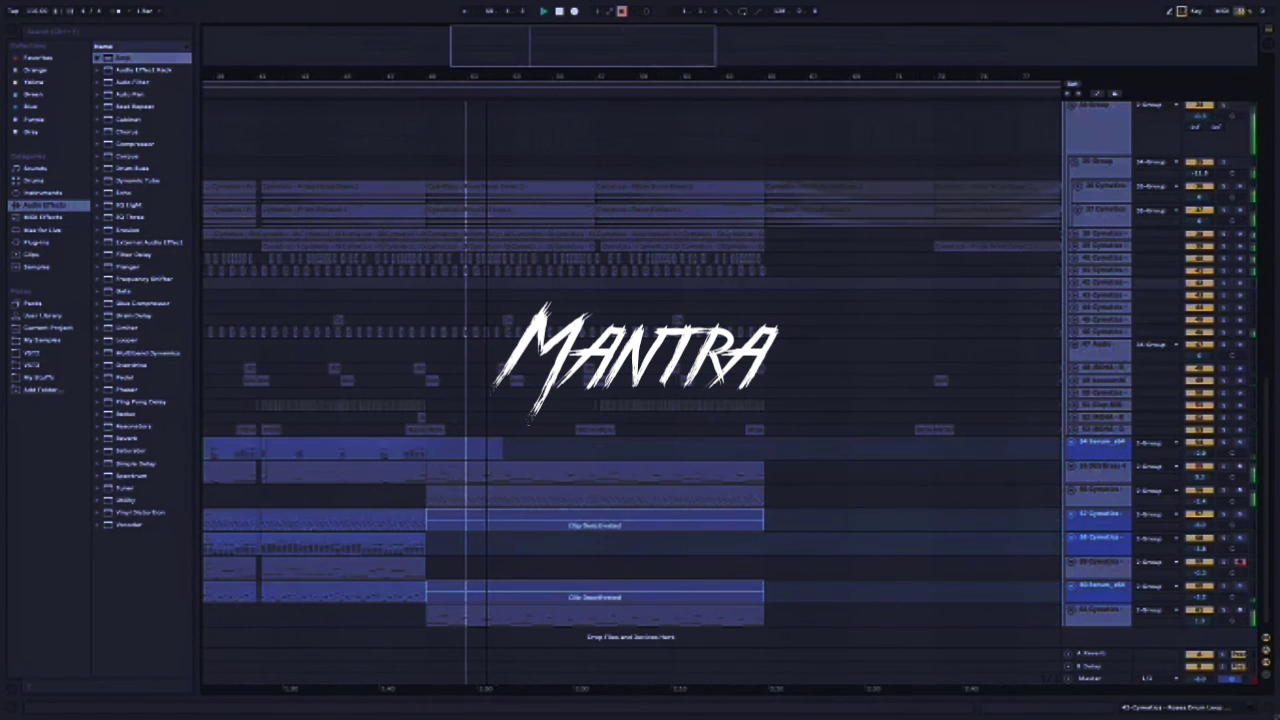
scroll(630, 390, "up", 10)
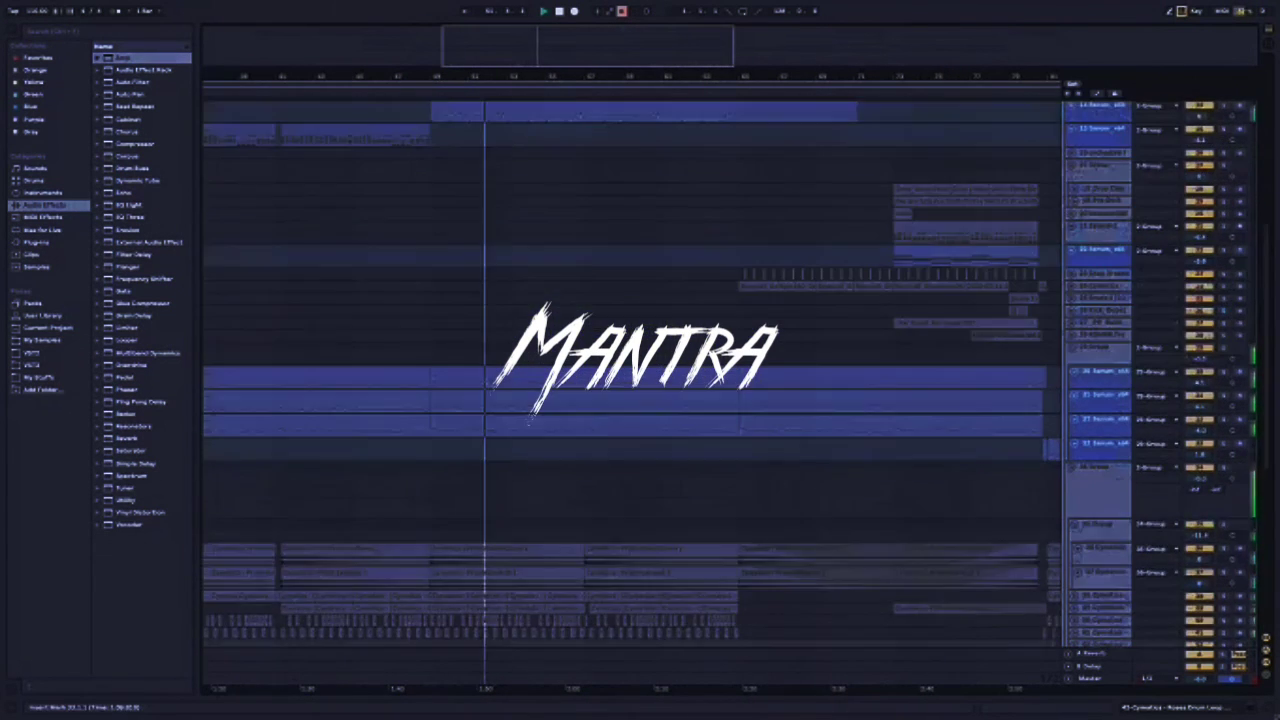
scroll(528, 422, "up", 6)
scroll(528, 421, "up", 5)
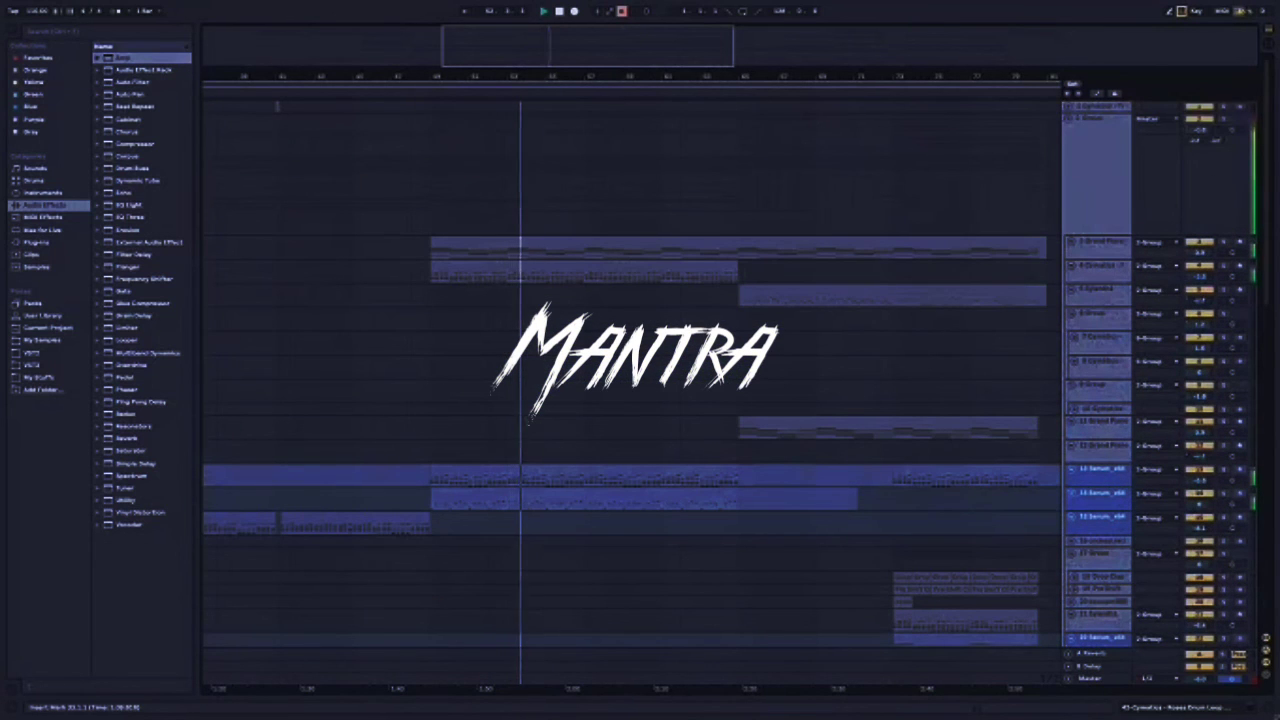
scroll(528, 422, "down", 8, "ctrl")
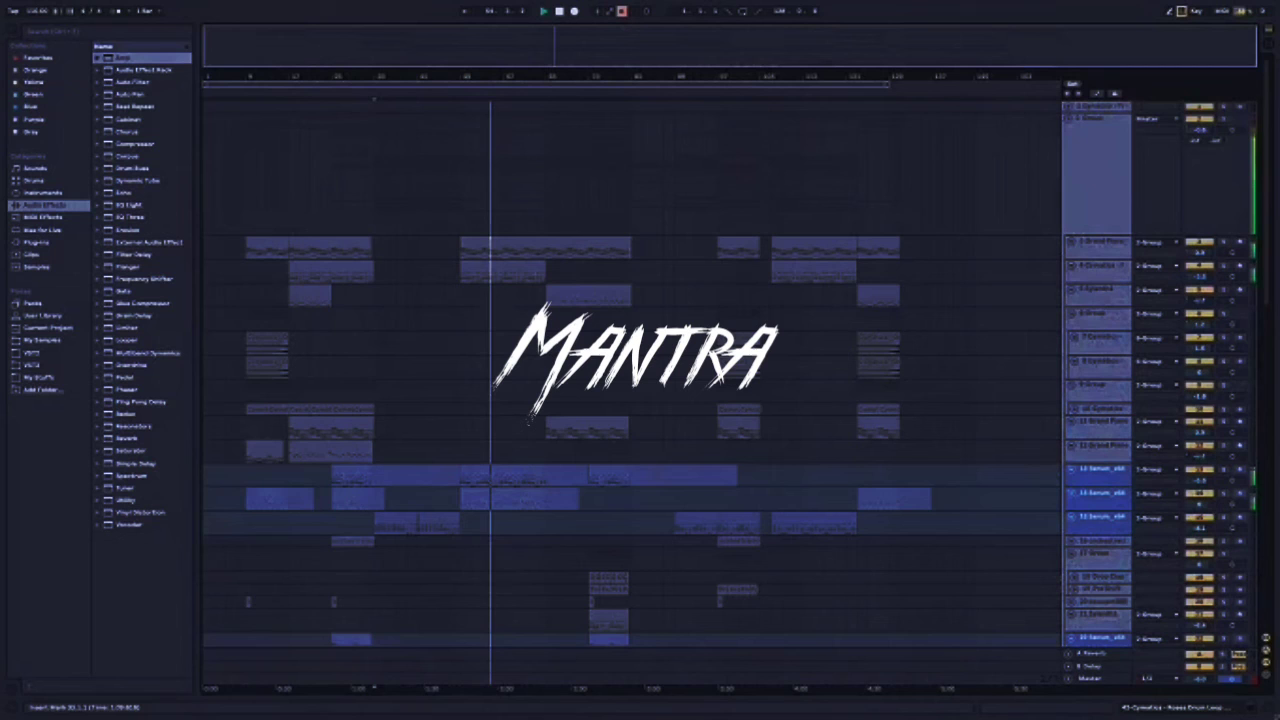
scroll(529, 422, "up", 4, "ctrl")
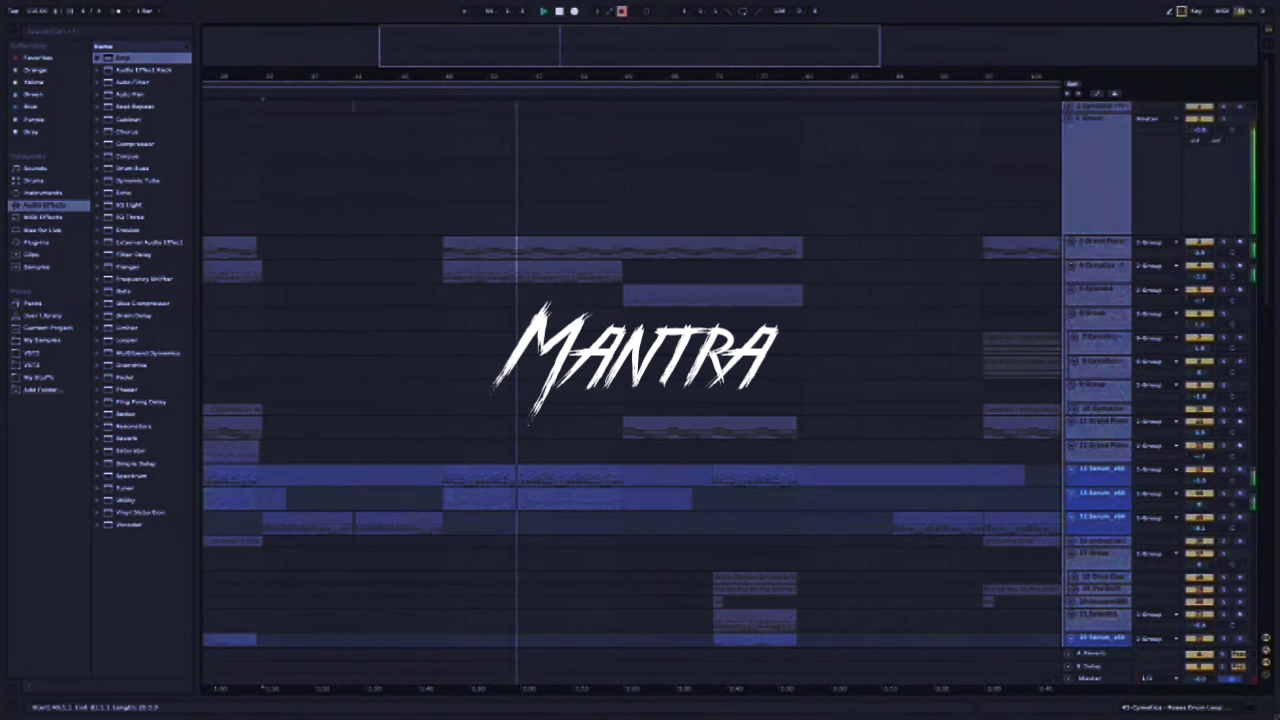
left_click_drag(624, 252, 702, 452)
key("Delete")
scroll(702, 452, "down", 4)
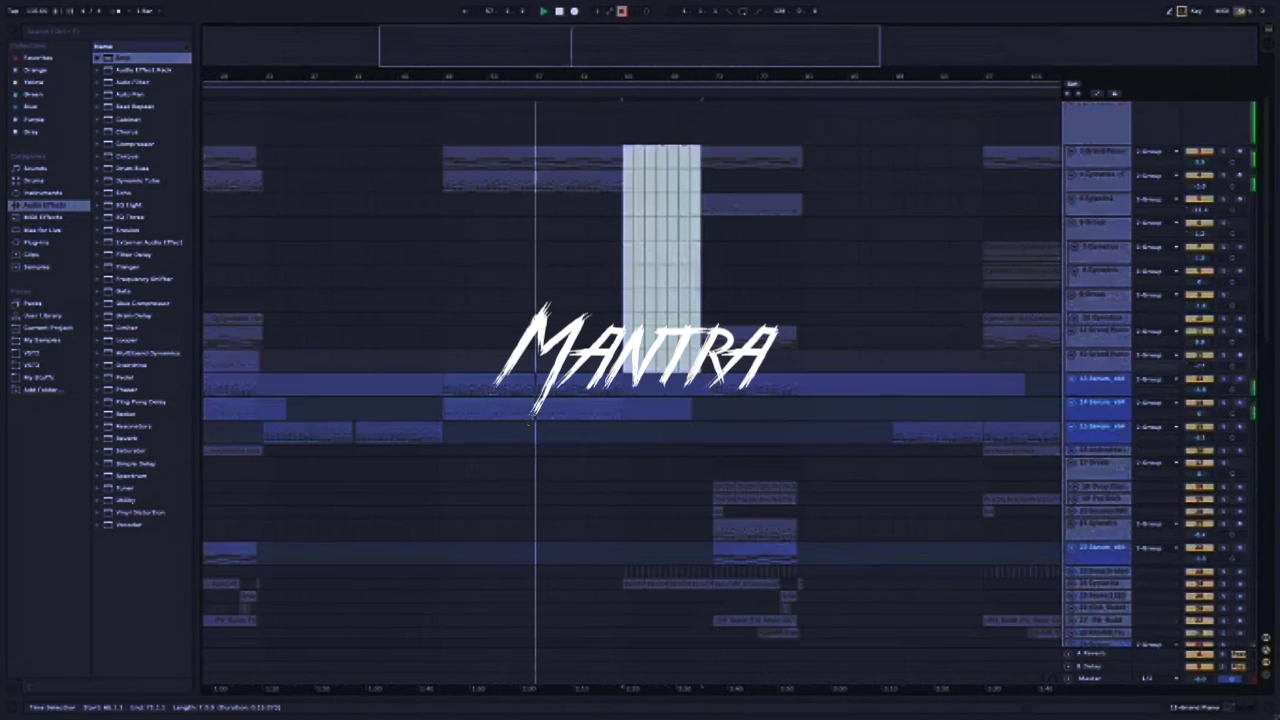
Clear bars 65 to 73 on the tracks from the 16-orchestral loop track downward
left_click_drag(624, 347, 718, 678)
left_click_drag(716, 431, 711, 431)
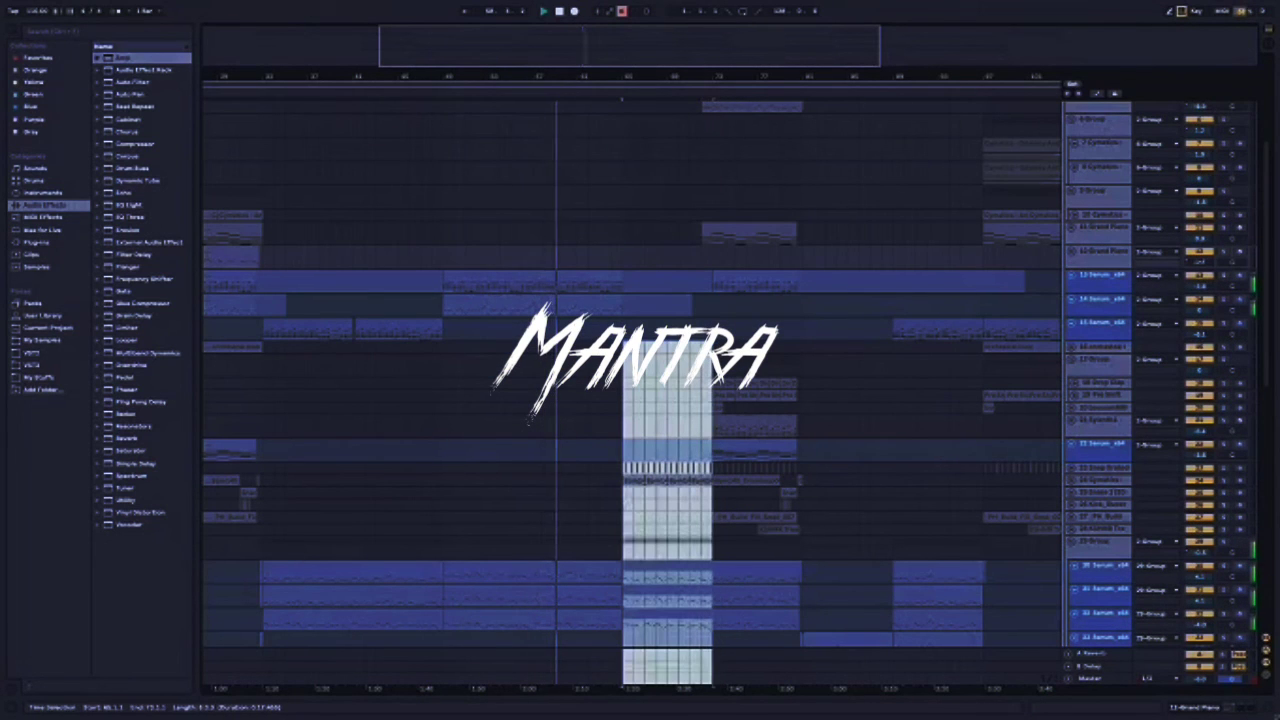
scroll(528, 421, "down", 4)
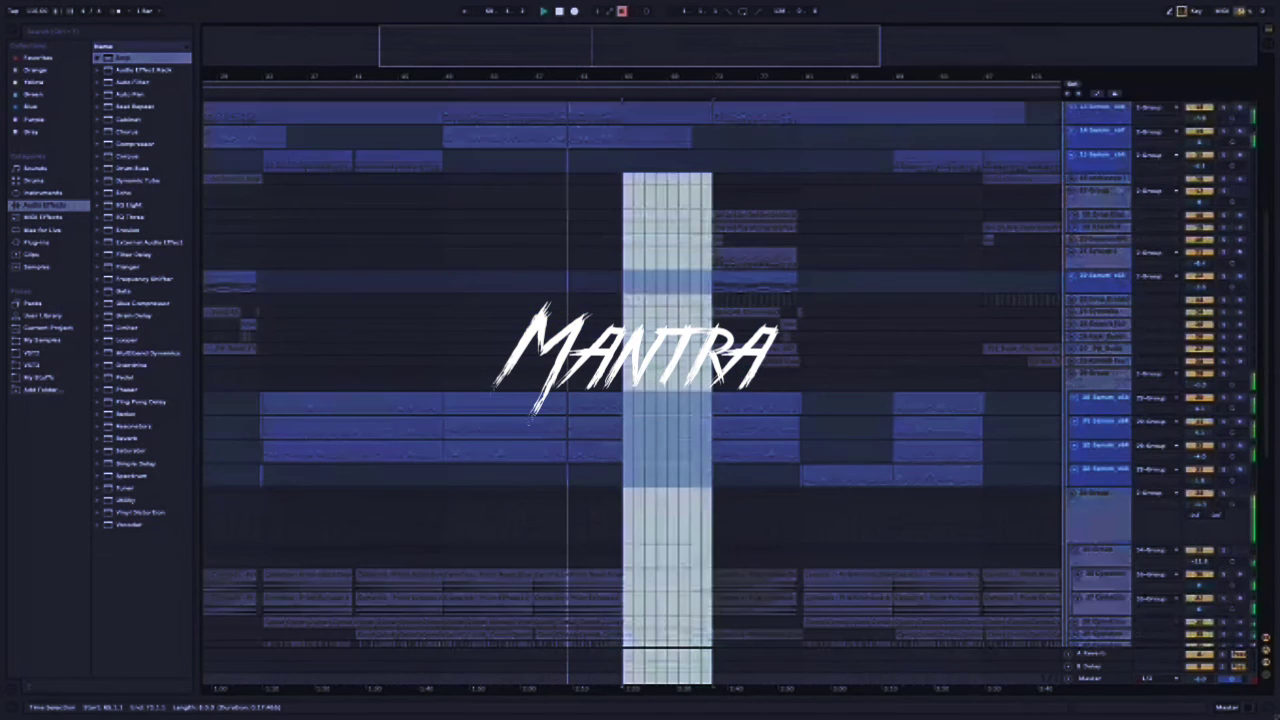